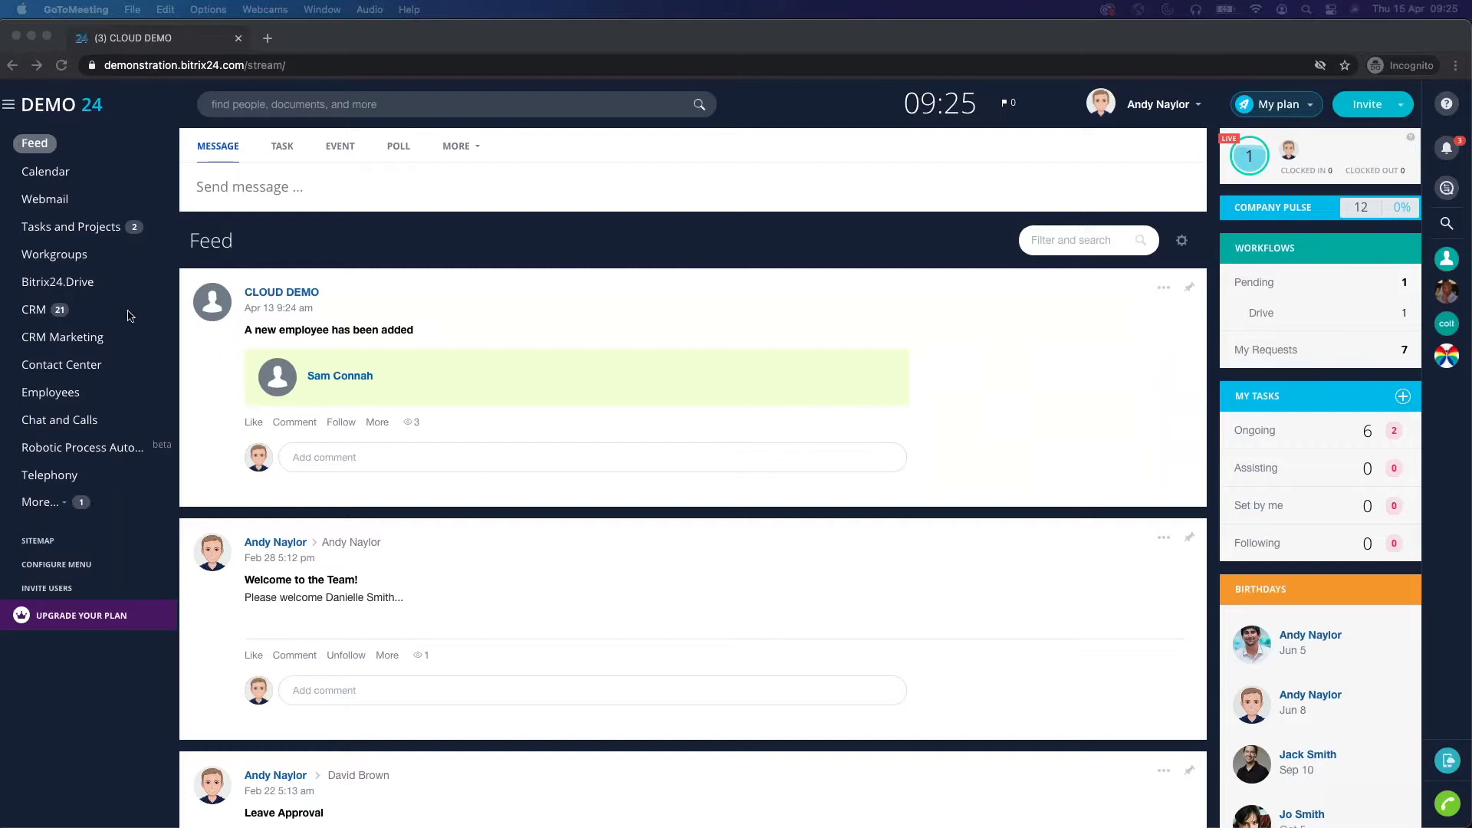
# Open CRM to show the Leads kanban with New Lead, First Contact and Looking Good stages.
pyautogui.click(73, 311)
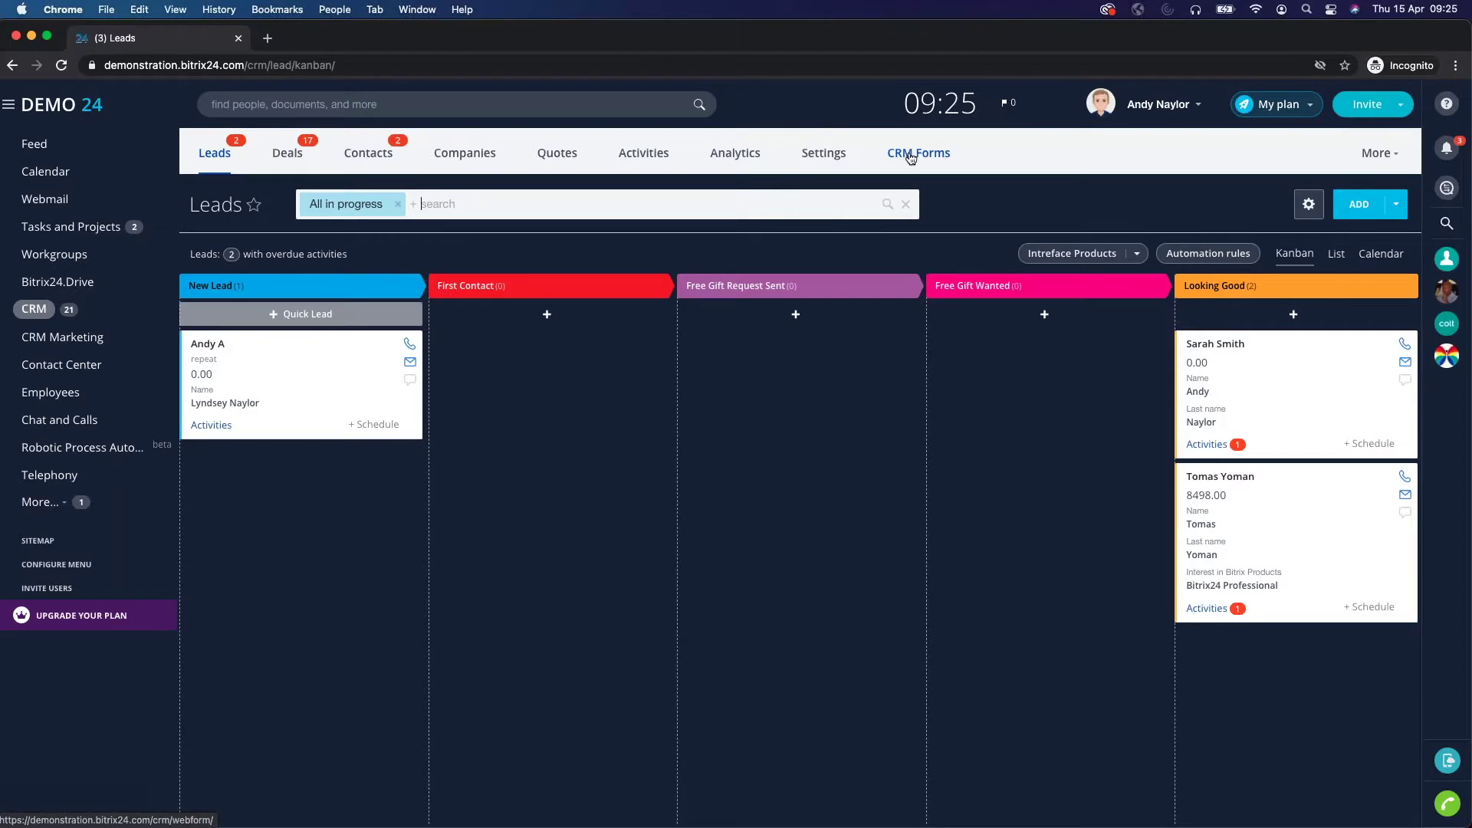
# Go to the CRM Forms page and scroll down to the company's forms, starting with FREE BITRIX24 GIFT.
pyautogui.click(1379, 154)
pyautogui.click(1379, 153)
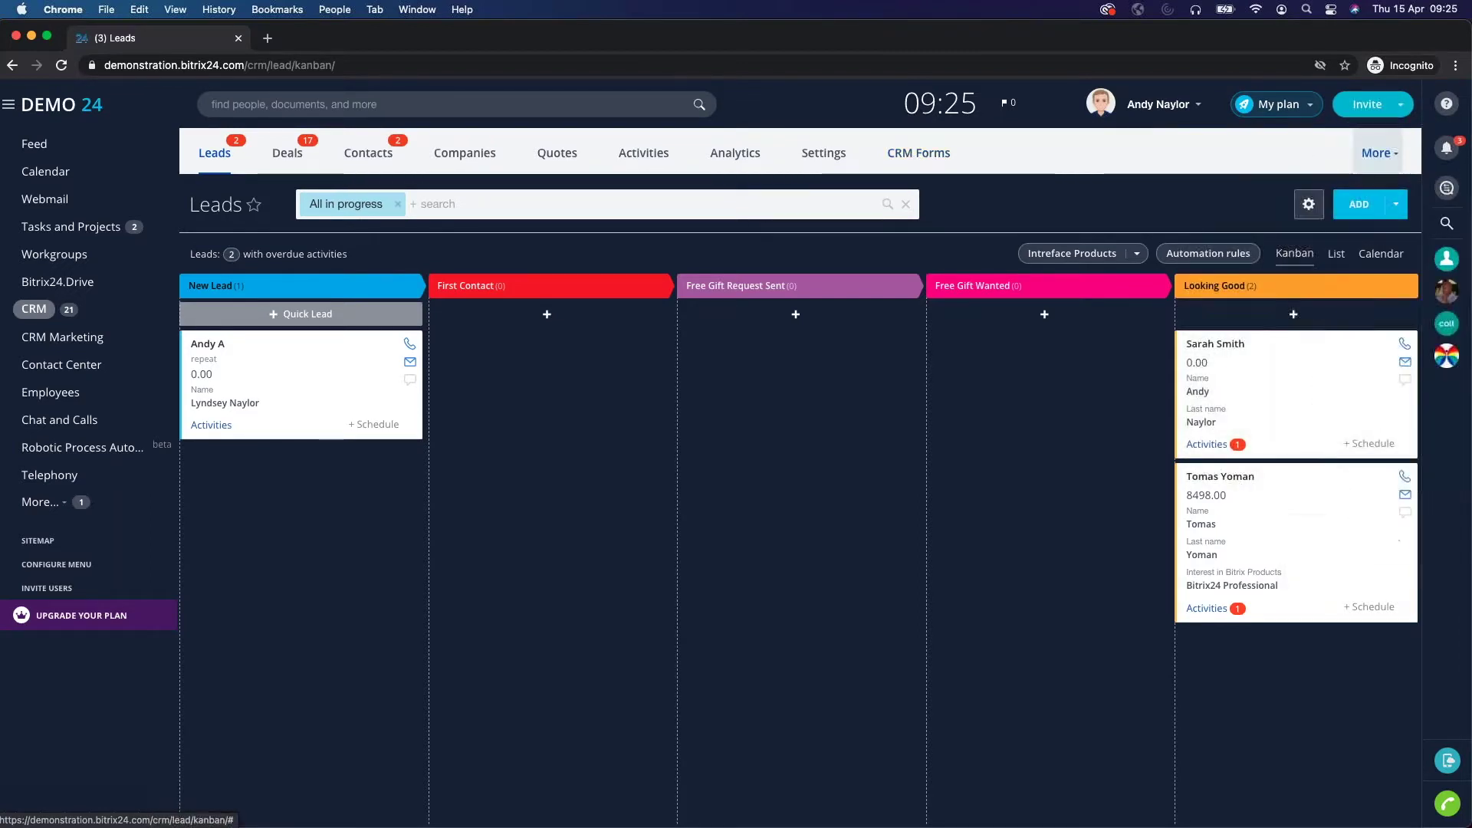
pyautogui.click(926, 153)
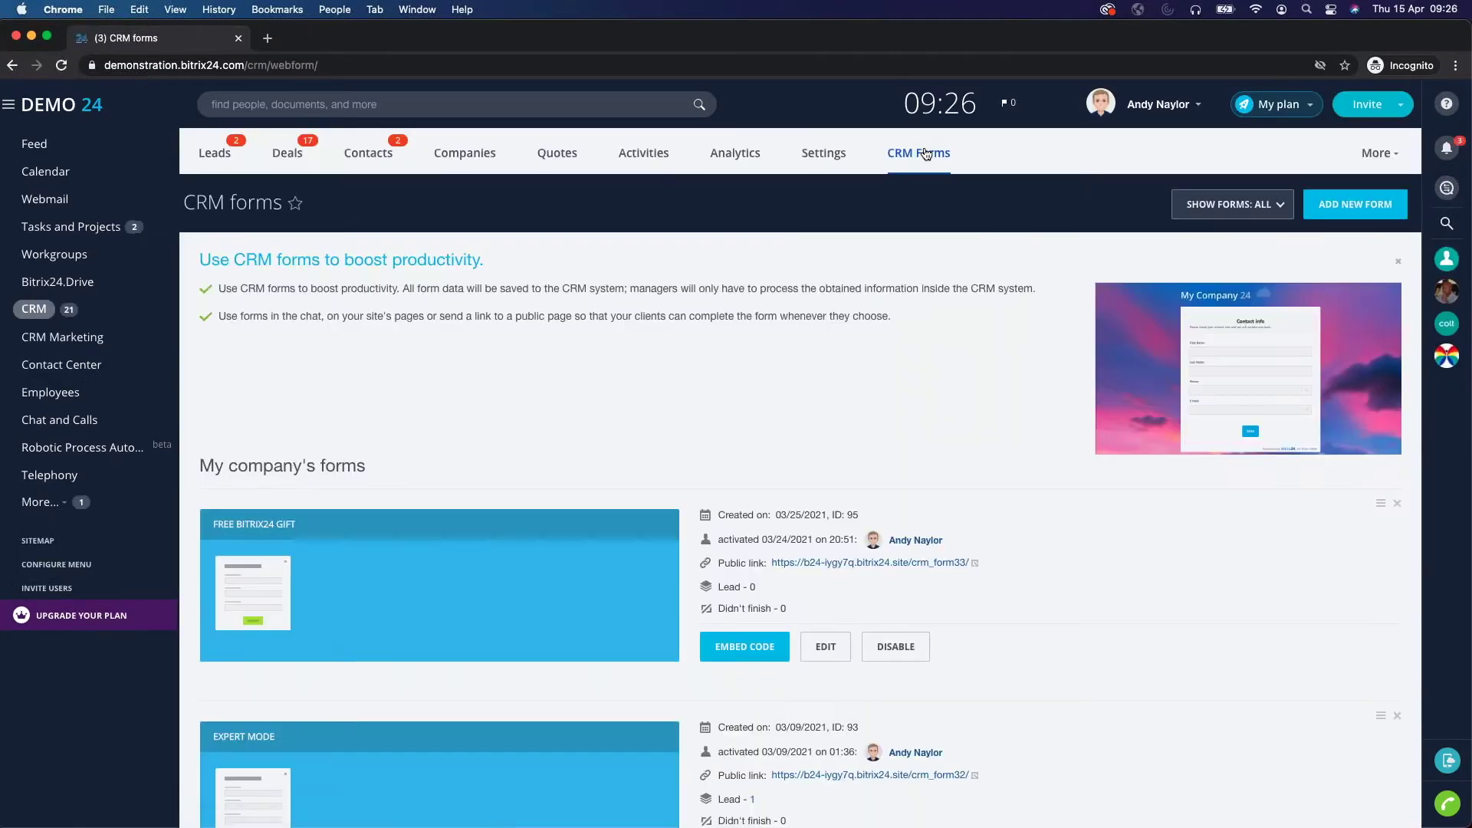
pyautogui.scroll(-1, 949, 406)
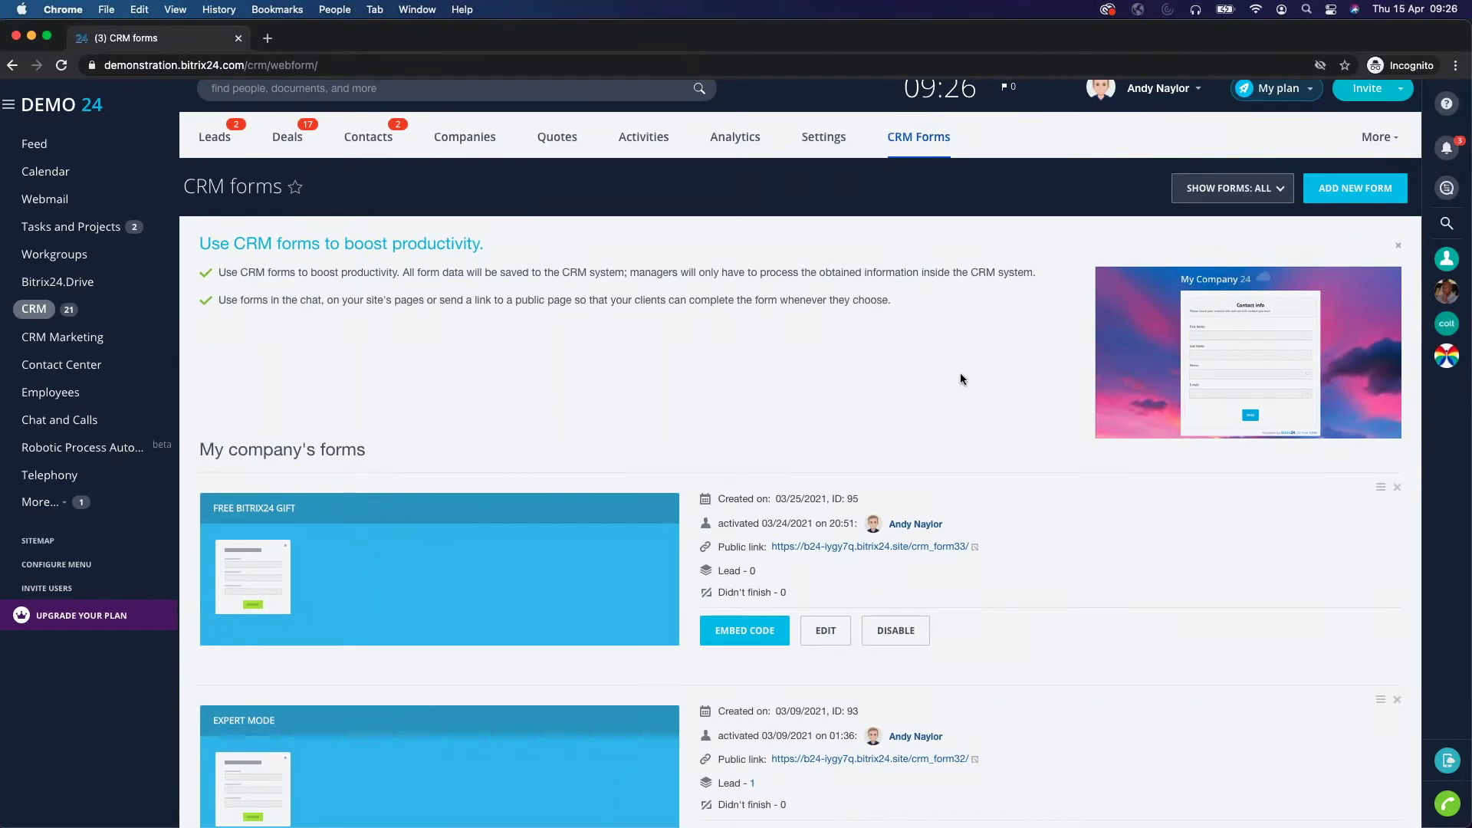
pyautogui.scroll(-2, 936, 394)
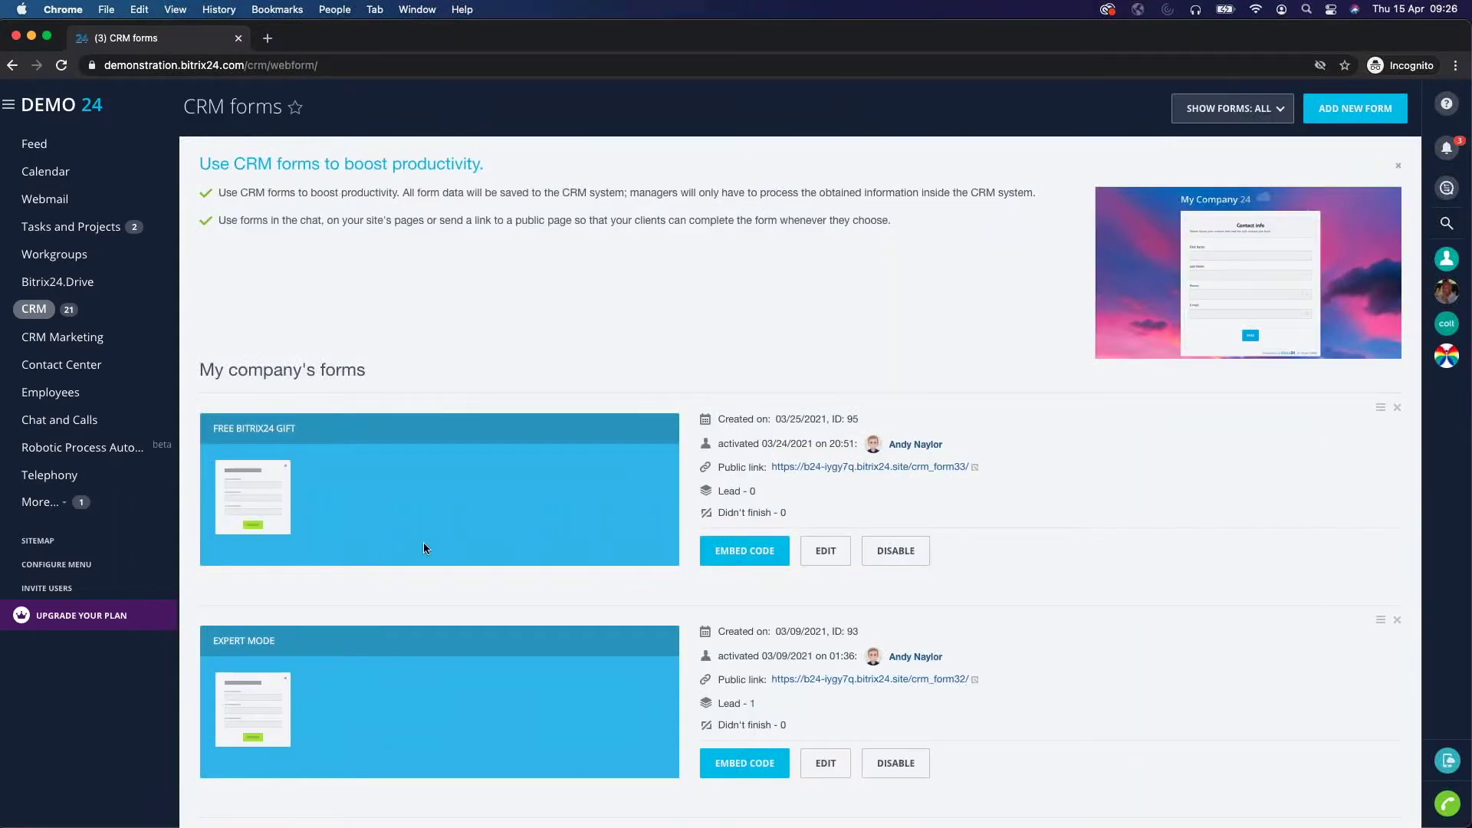
# Edit the Free Bitrix24 Gift form and browse its addable CRM fields without adding any.
pyautogui.click(834, 555)
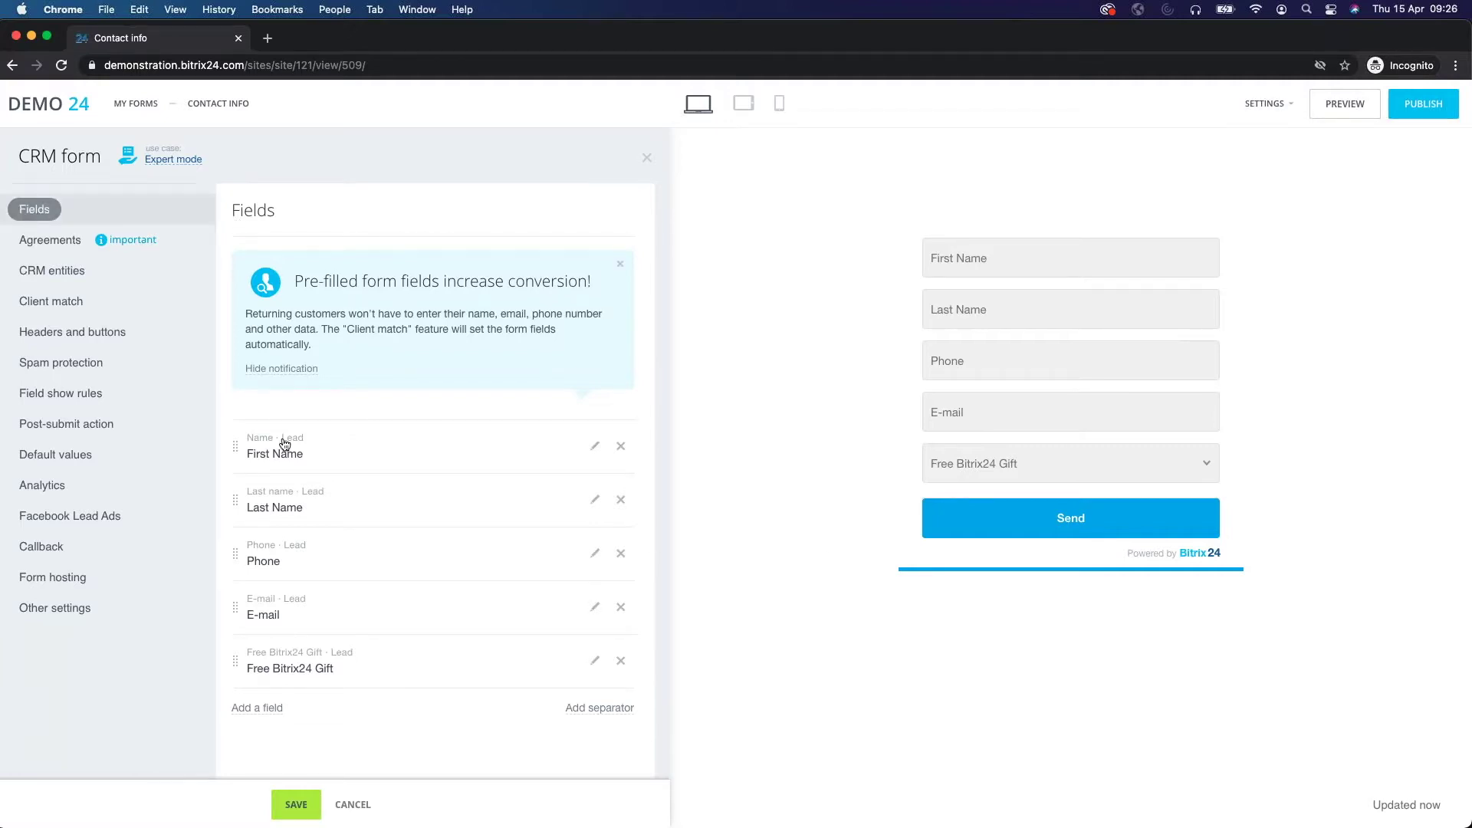
pyautogui.click(257, 713)
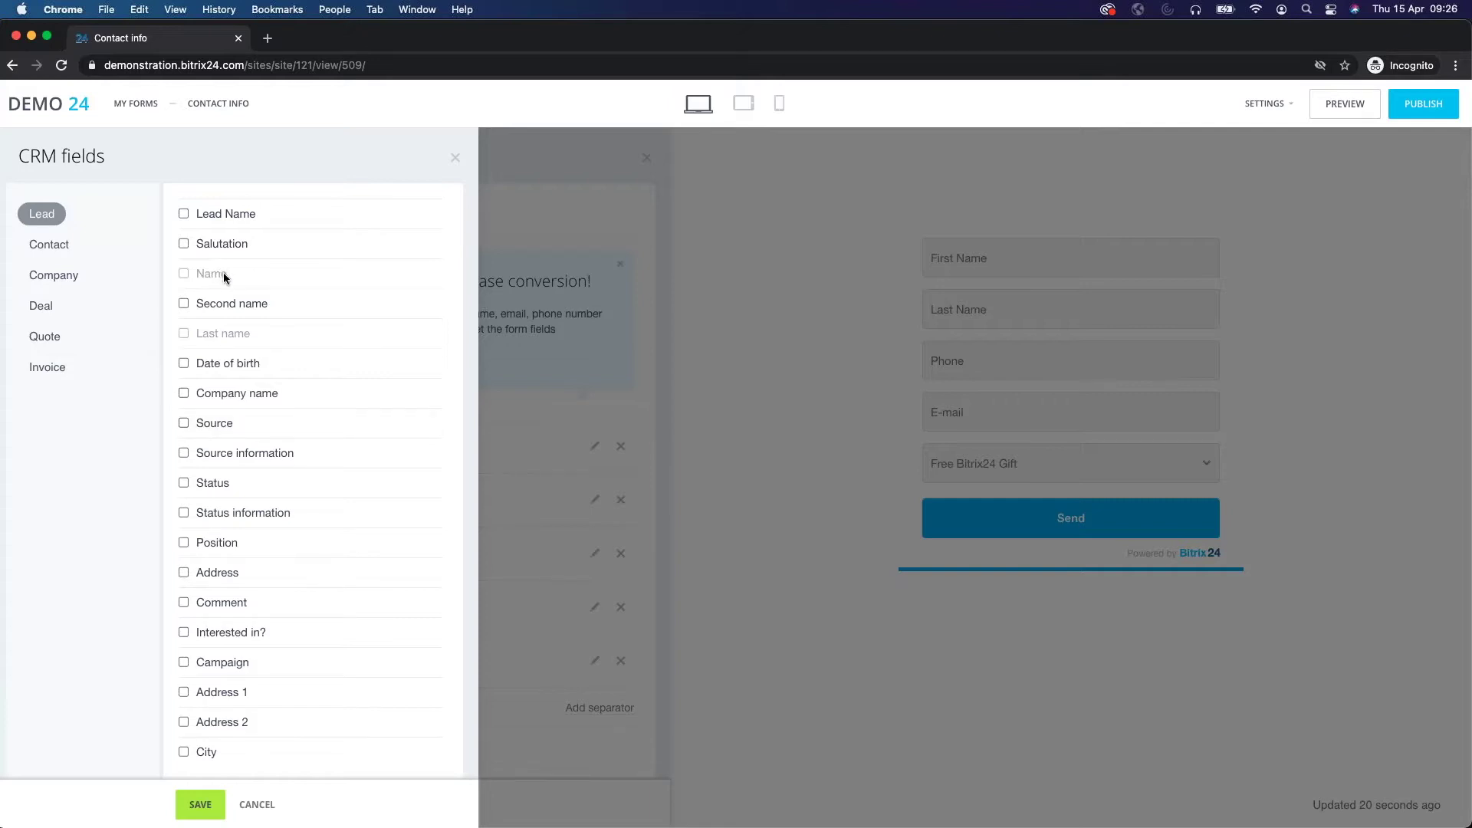
pyautogui.scroll(-10, 201, 670)
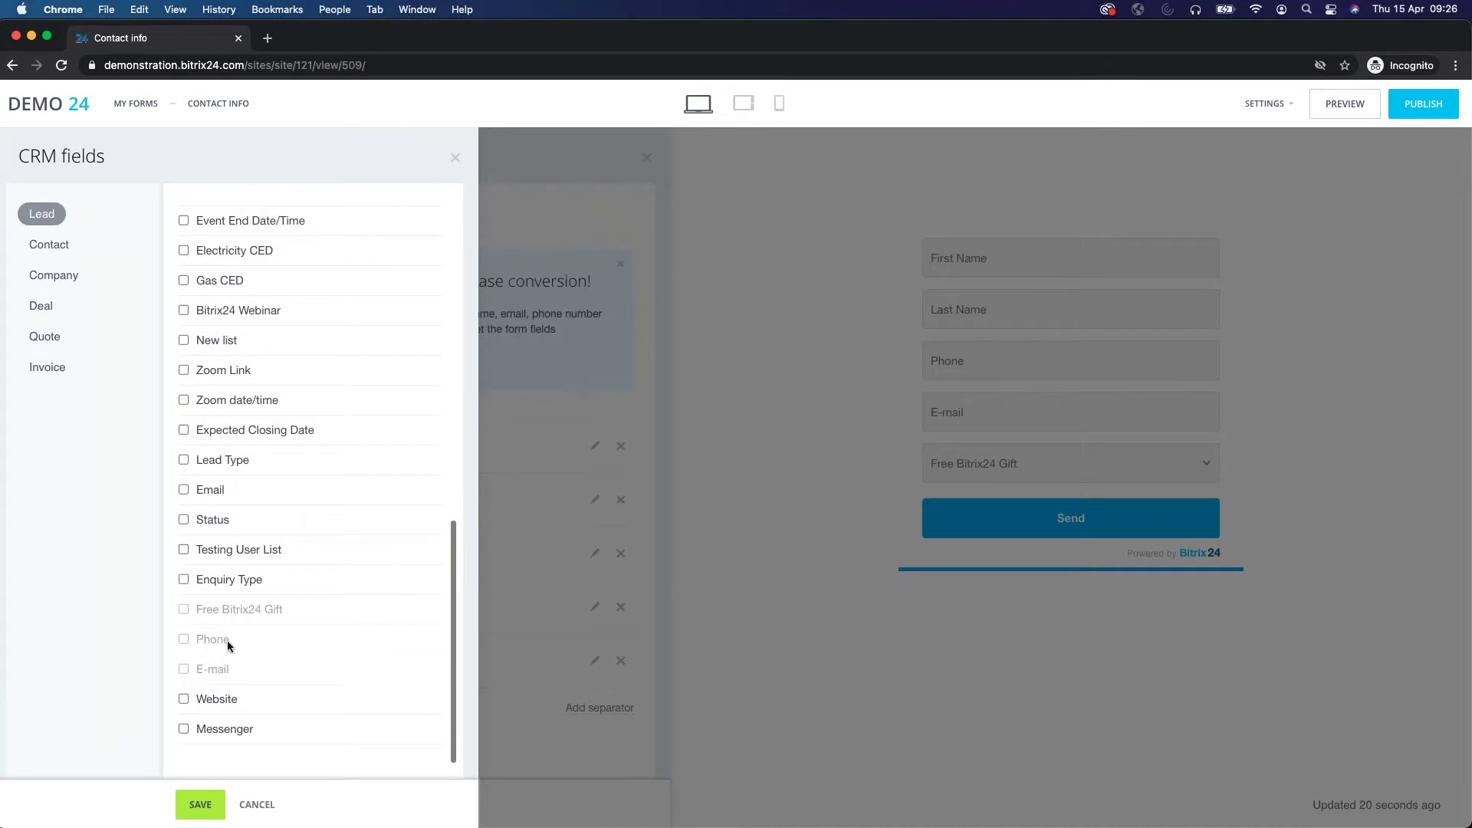
pyautogui.click(259, 801)
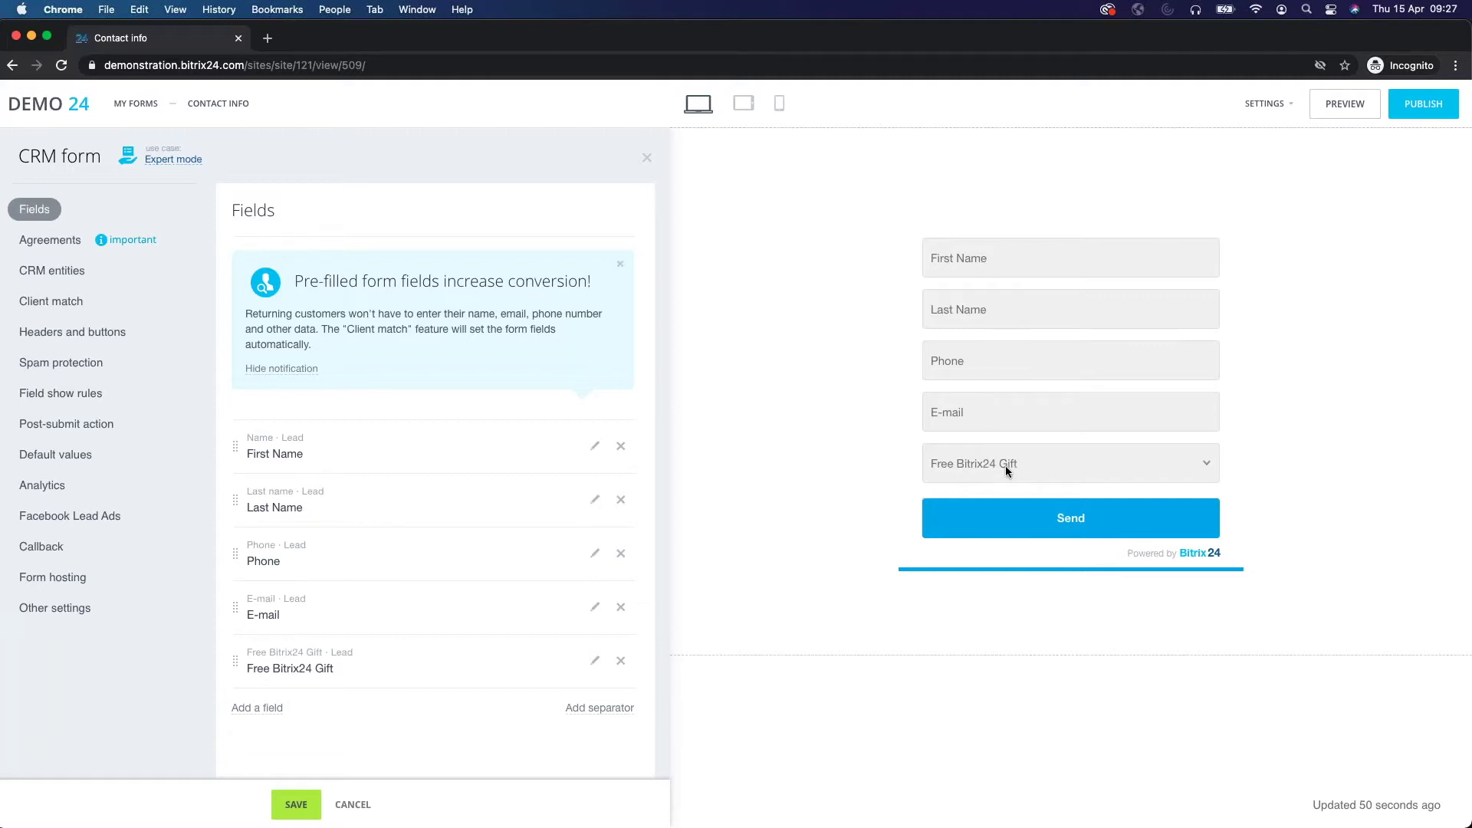
# Review the form's CRM entities and Client match settings, then save the form.
pyautogui.click(68, 273)
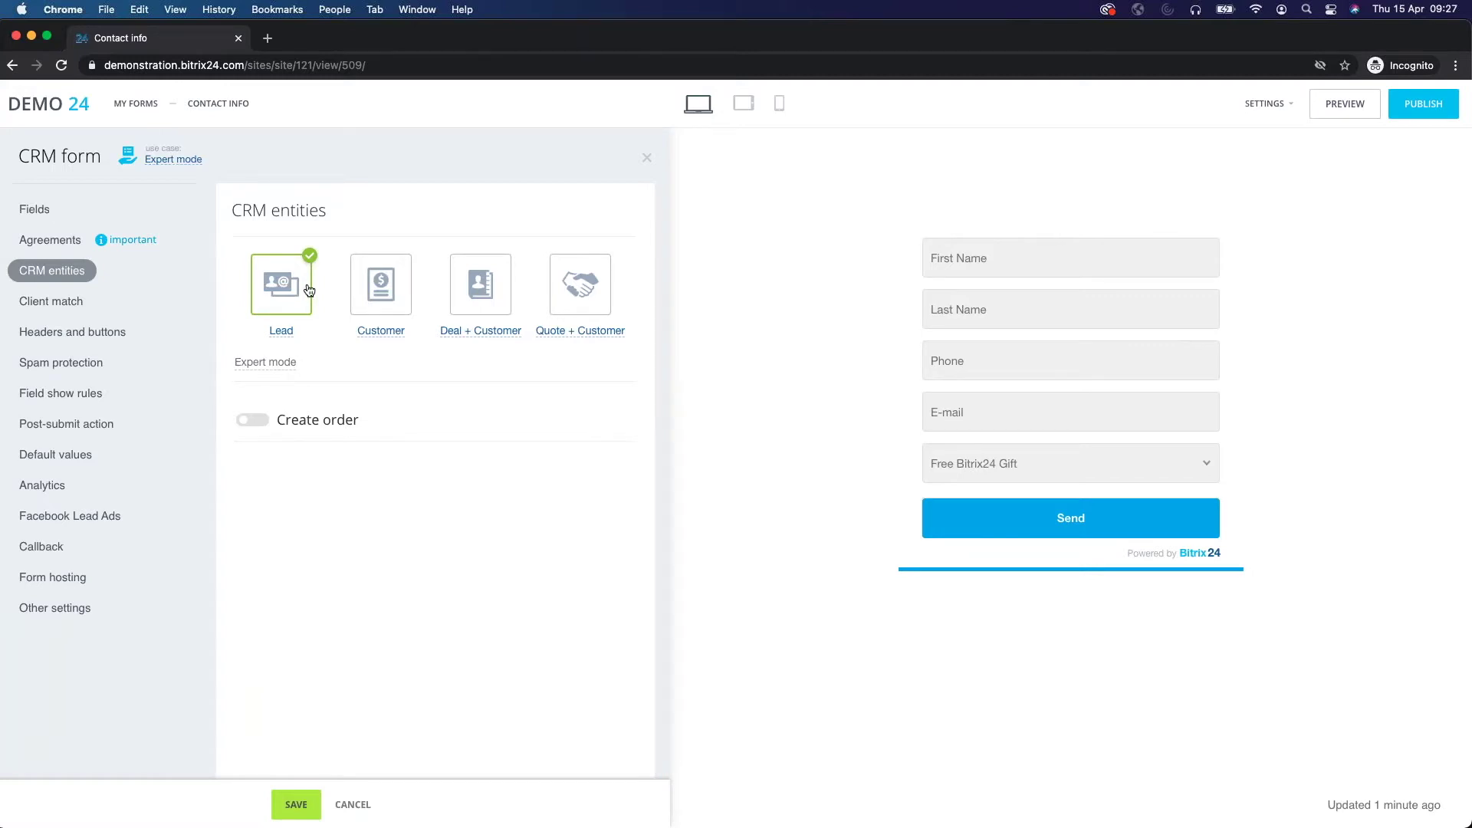
pyautogui.click(144, 296)
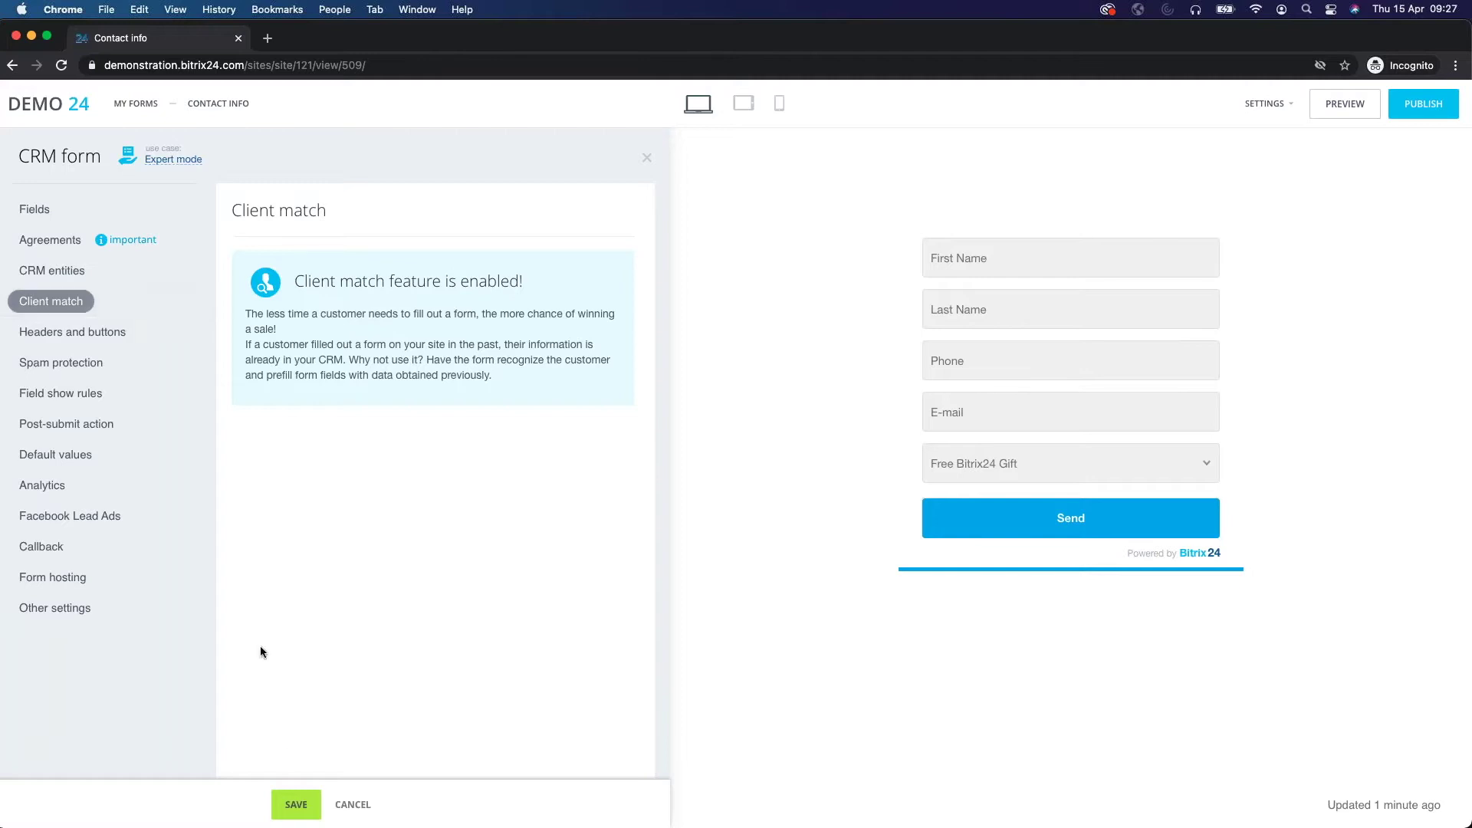
pyautogui.click(292, 802)
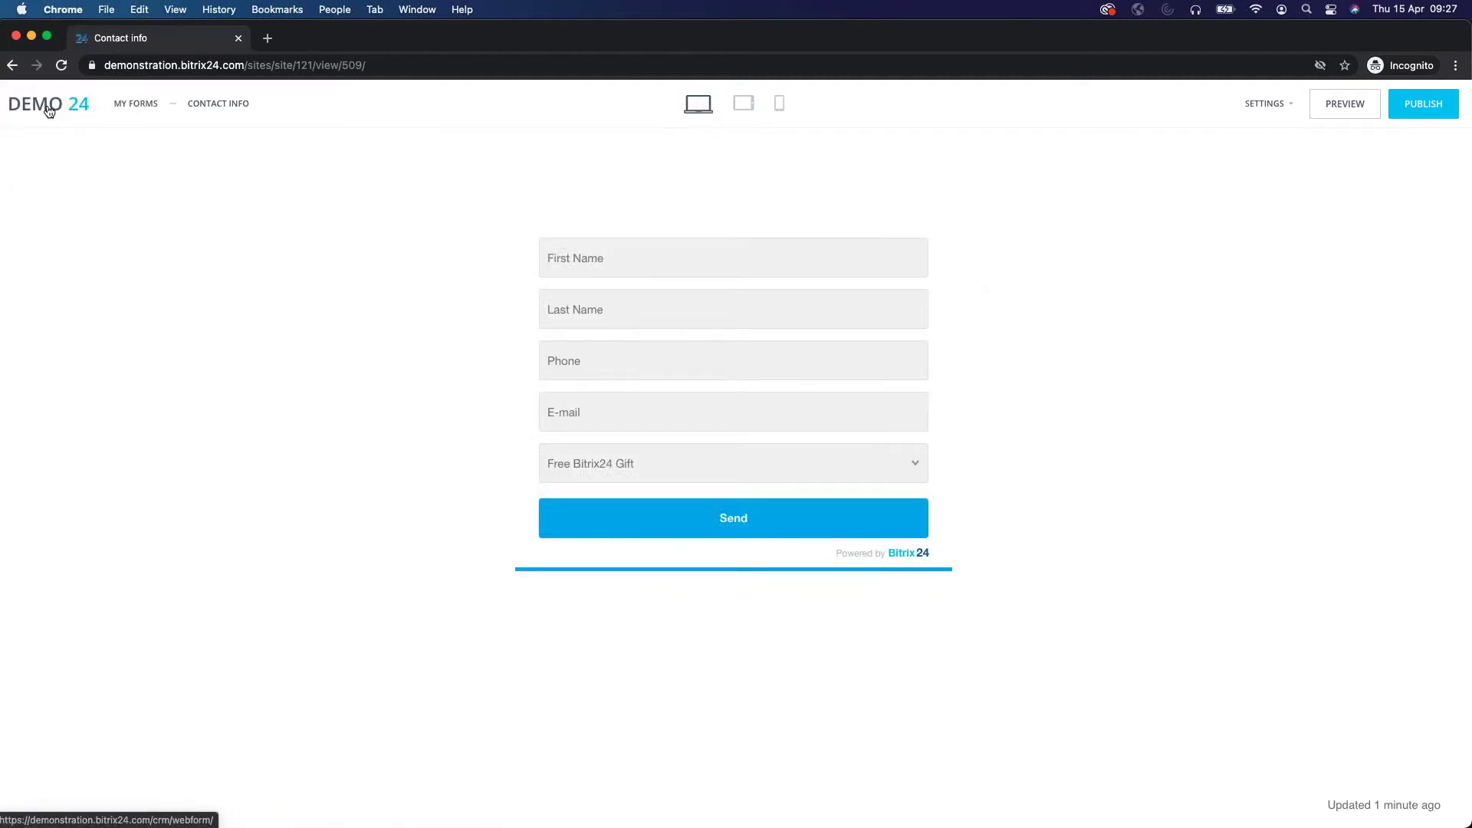
# Return to the Leads board and open its Automation rules page.
pyautogui.click(48, 110)
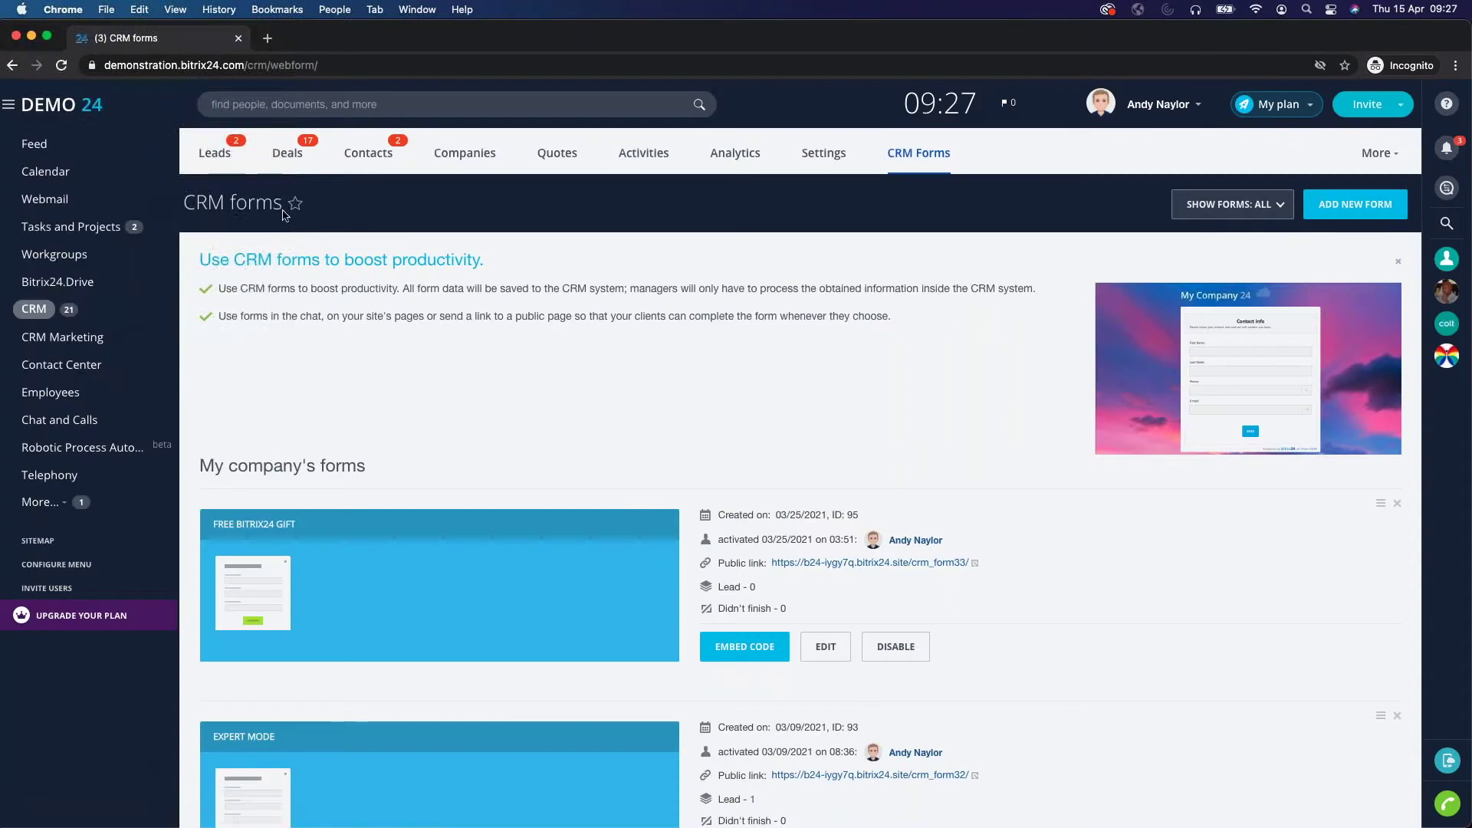
pyautogui.click(218, 157)
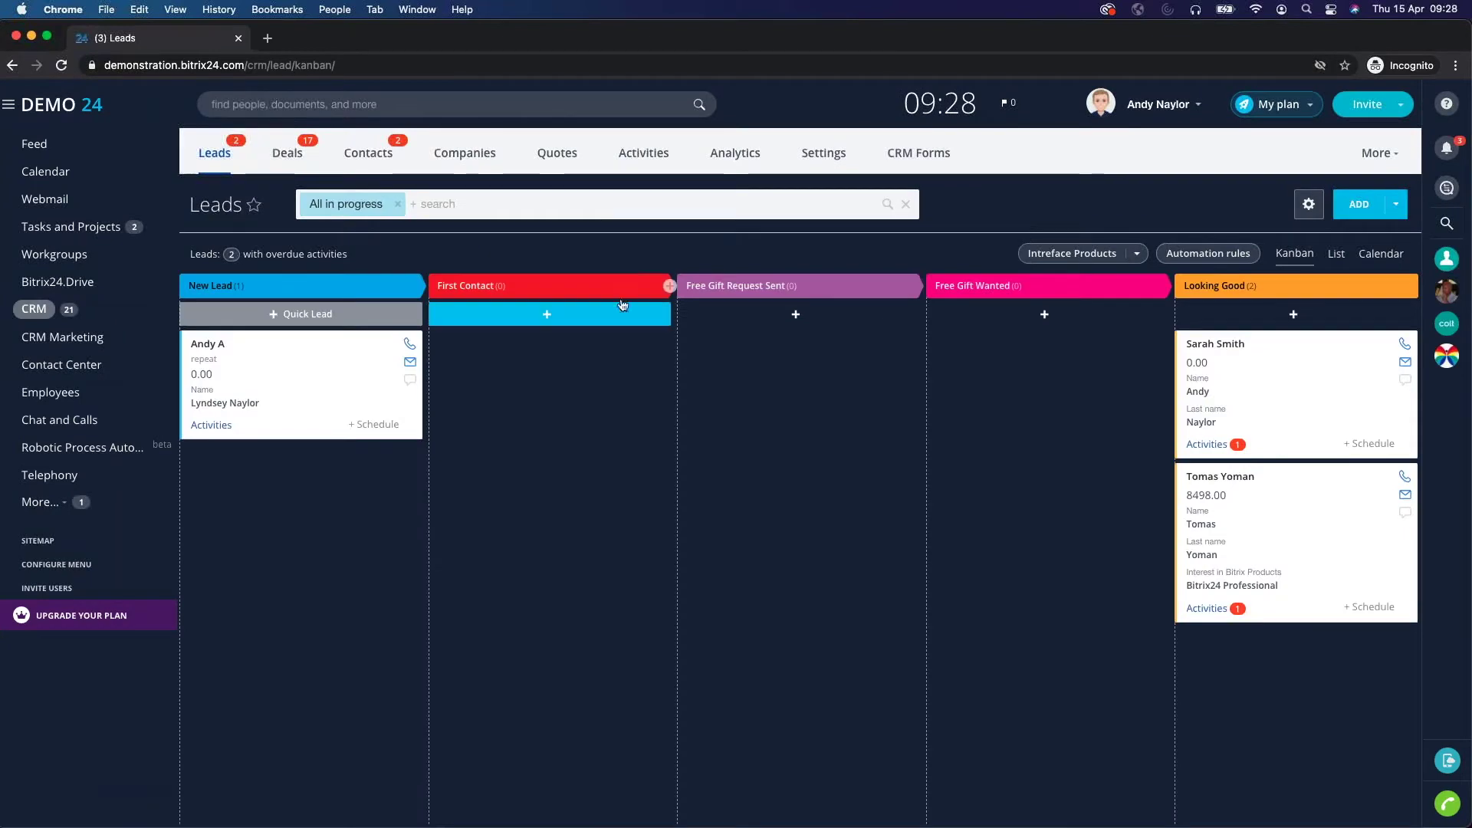
pyautogui.click(1222, 256)
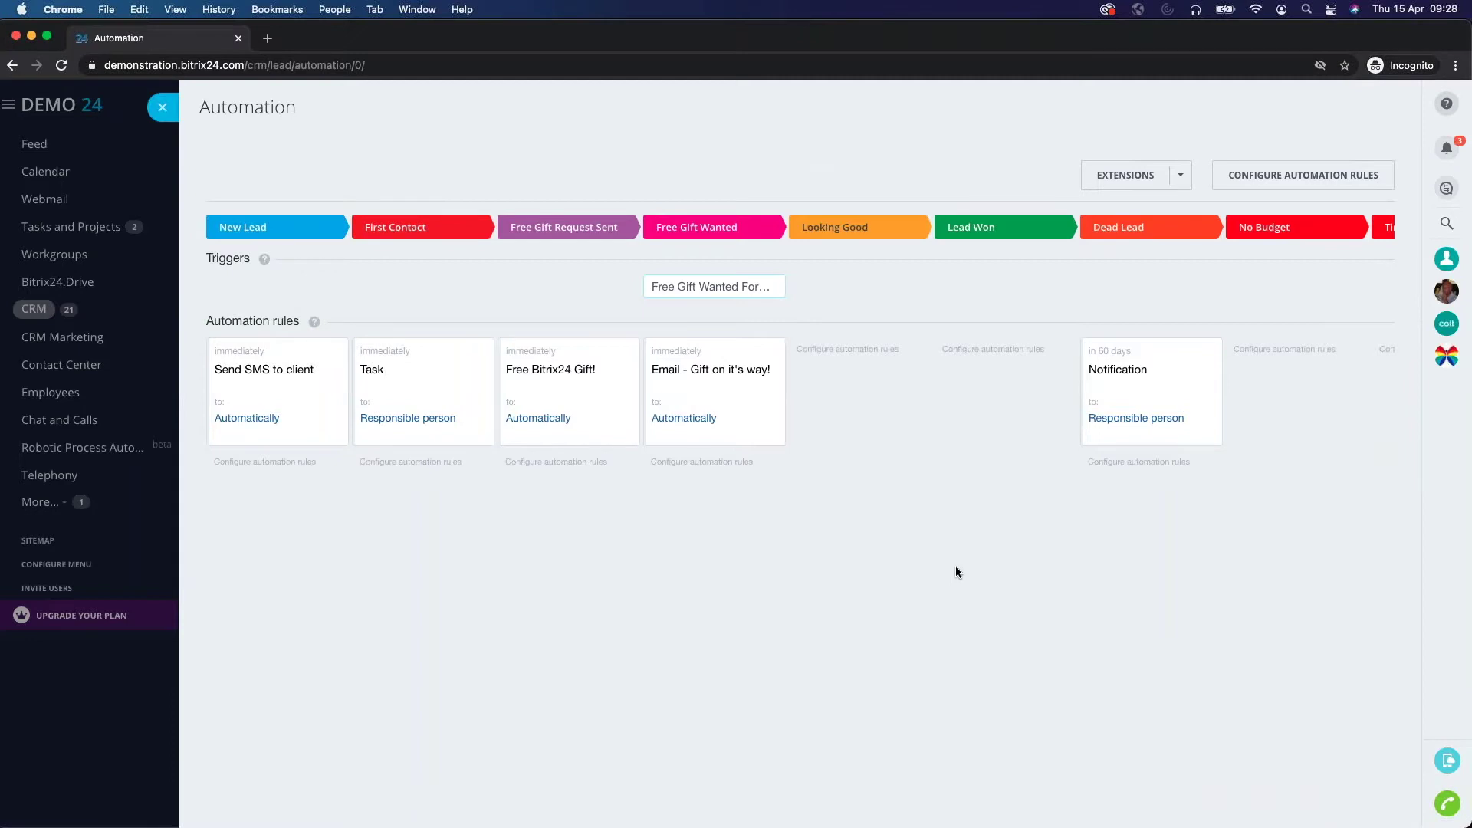
# Switch the lead Automation page into configure mode to edit rules and triggers.
pyautogui.click(1325, 173)
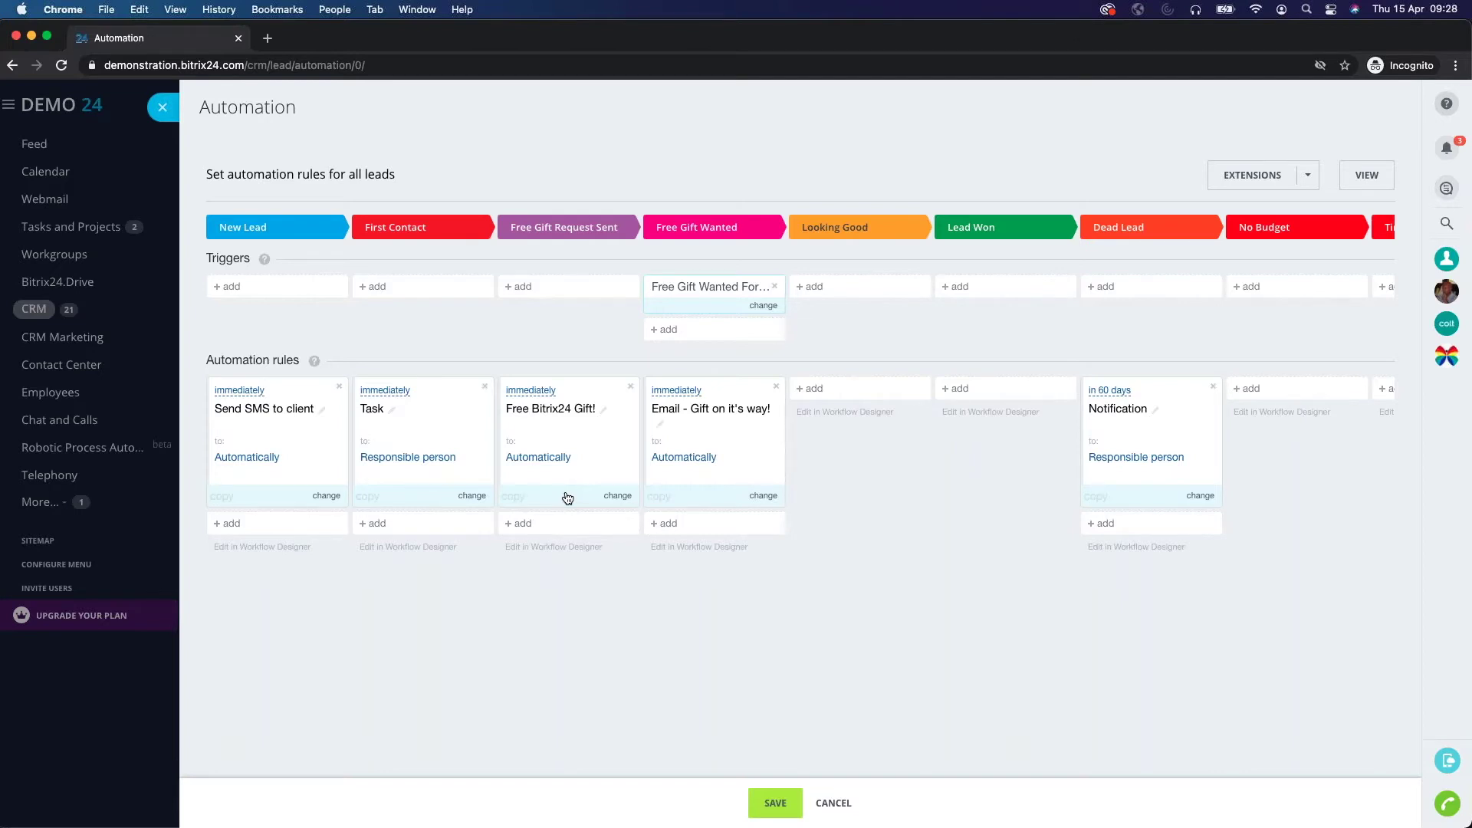
# Edit the Free Bitrix24 Gift! email rule and turn off HTML source view to read its body.
pyautogui.click(535, 524)
pyautogui.moveTo(596, 592)
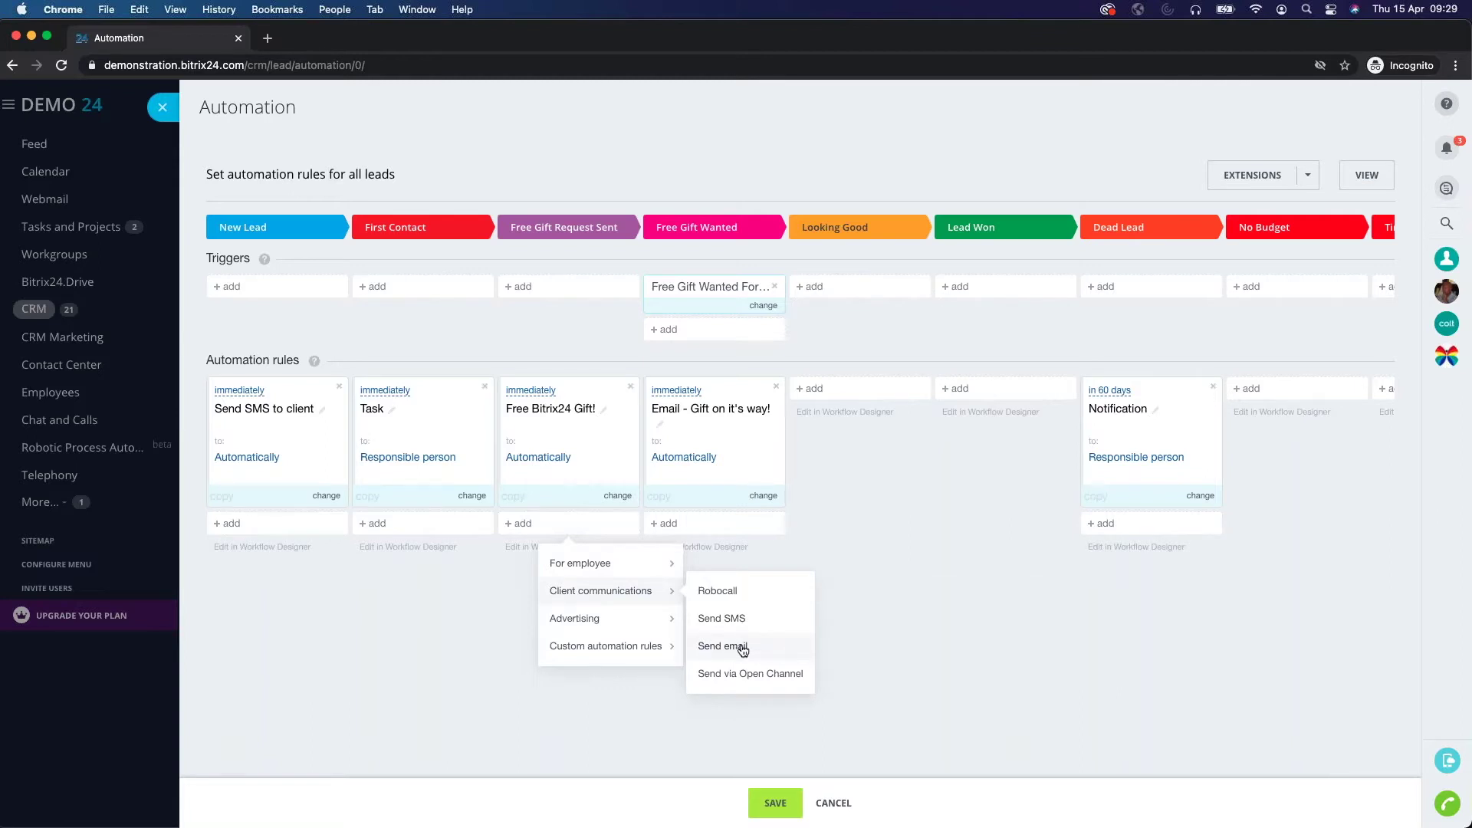
pyautogui.click(618, 496)
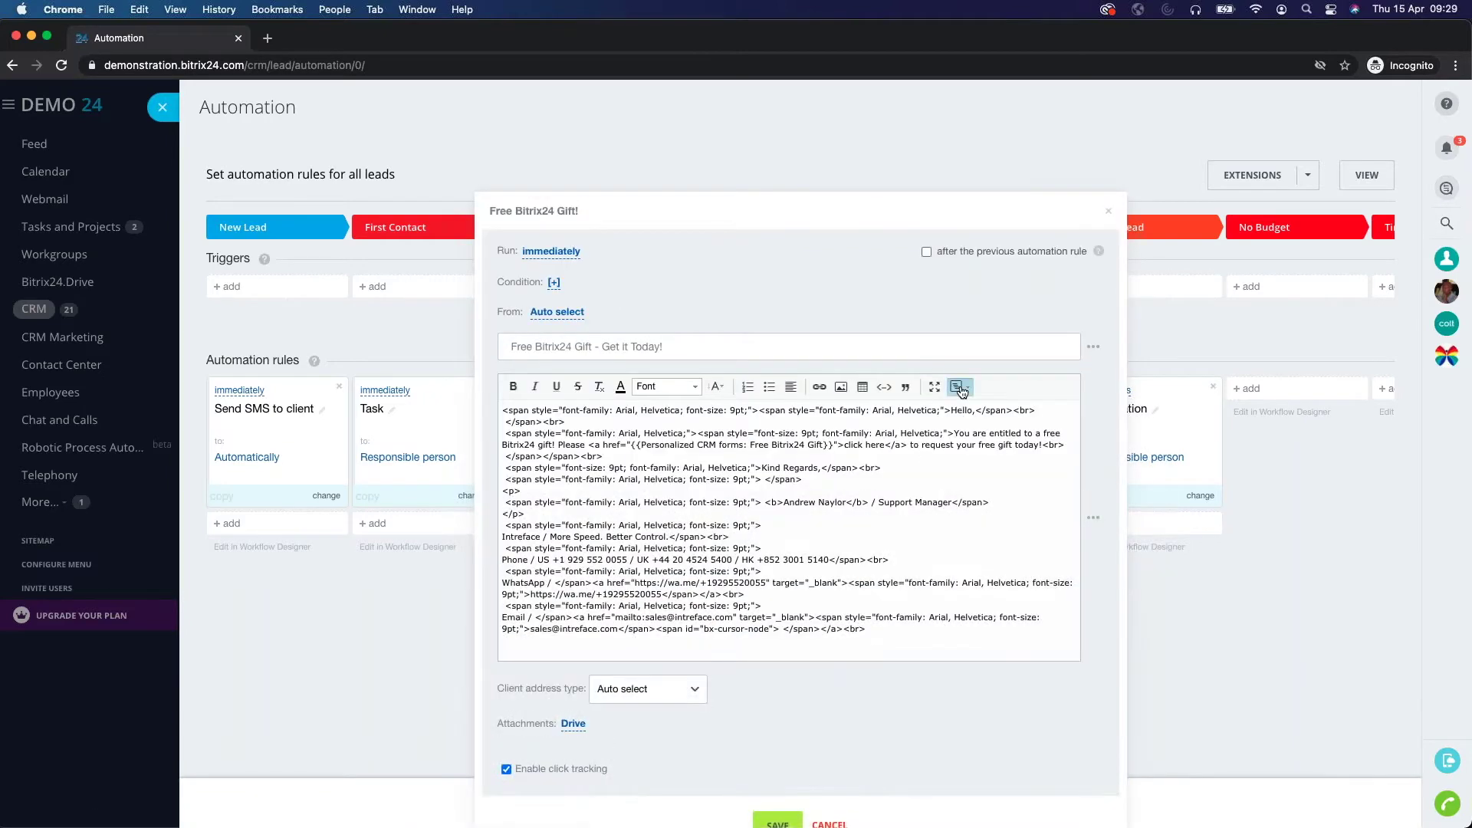
pyautogui.click(957, 387)
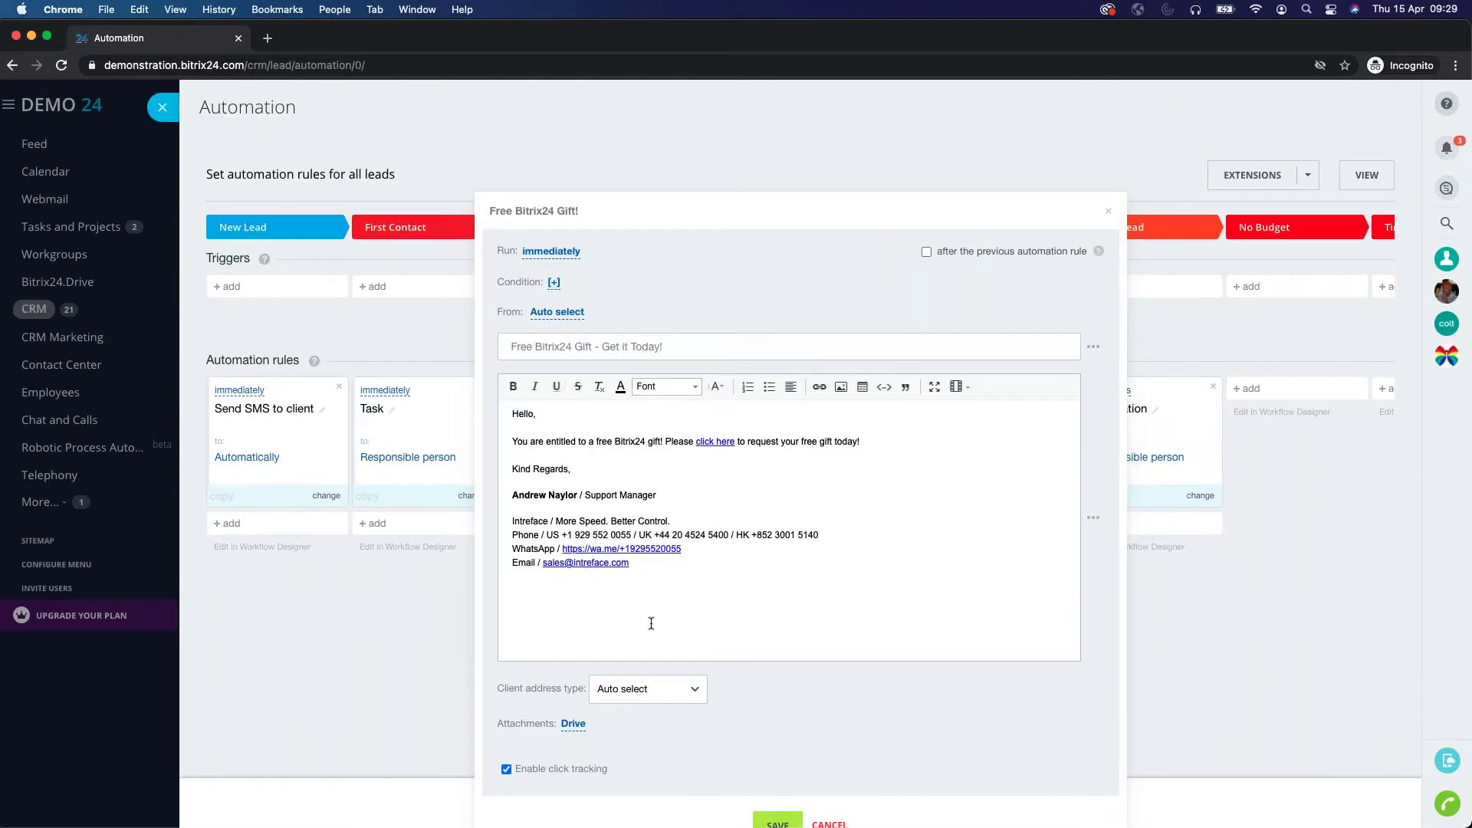
pyautogui.scroll(-1, 745, 588)
pyautogui.scroll(-1, 742, 588)
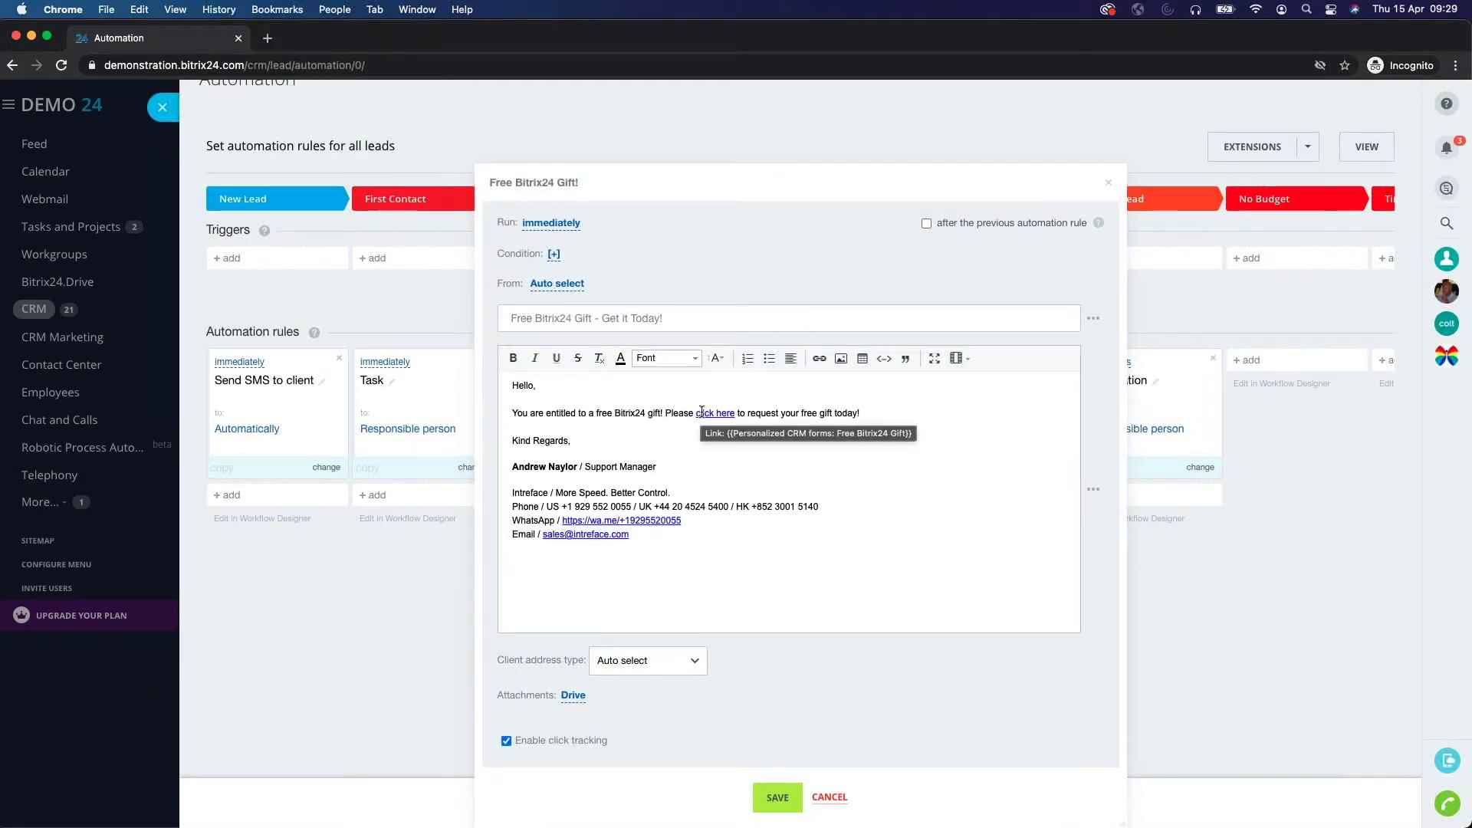
# Insert the Personalized CRM forms: Free Bitrix24 Gift field after 'today!', then cut it out again.
pyautogui.click(887, 412)
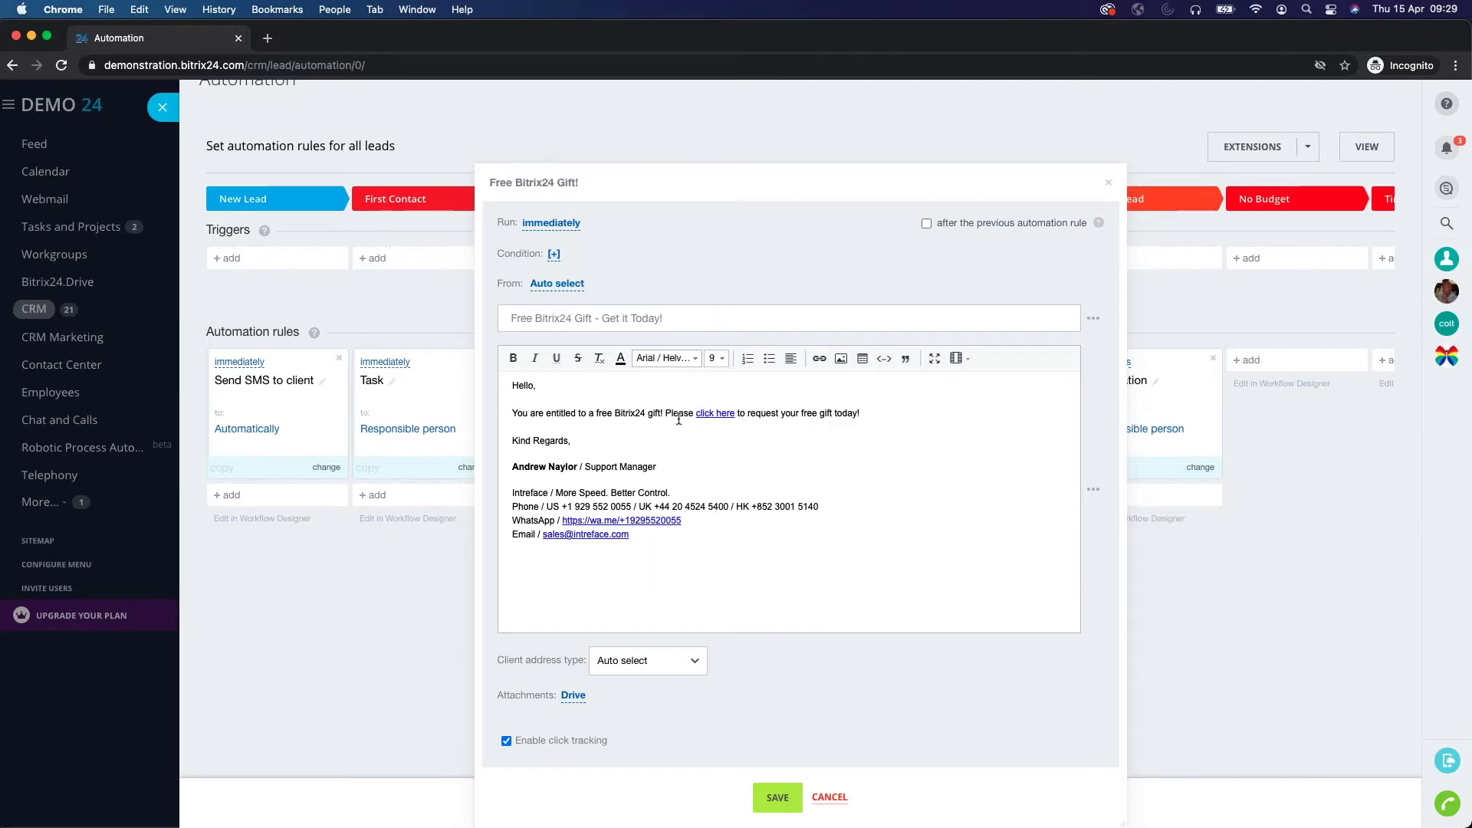
pyautogui.click(1094, 493)
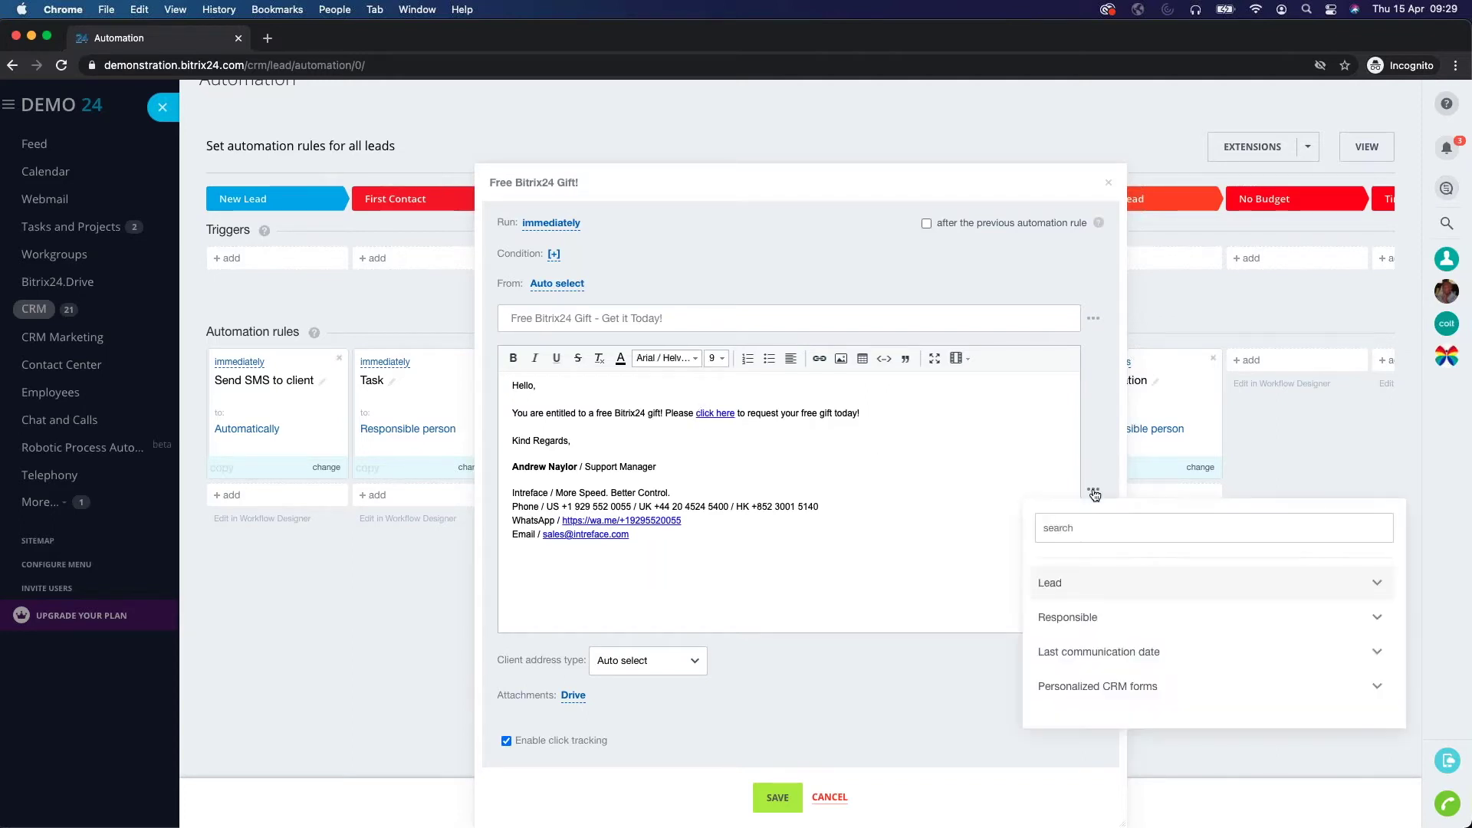
pyautogui.click(1091, 690)
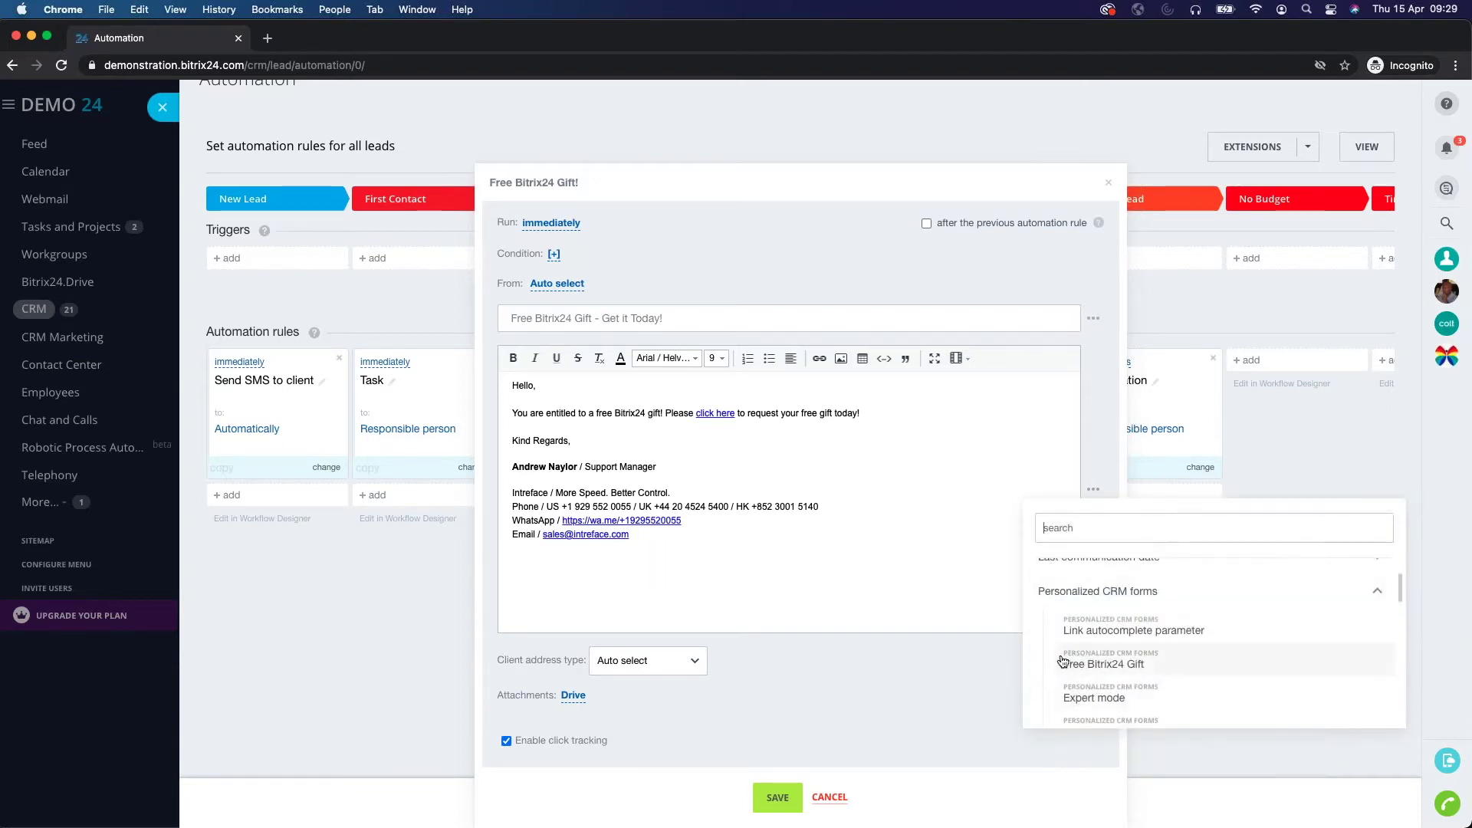
pyautogui.click(1088, 662)
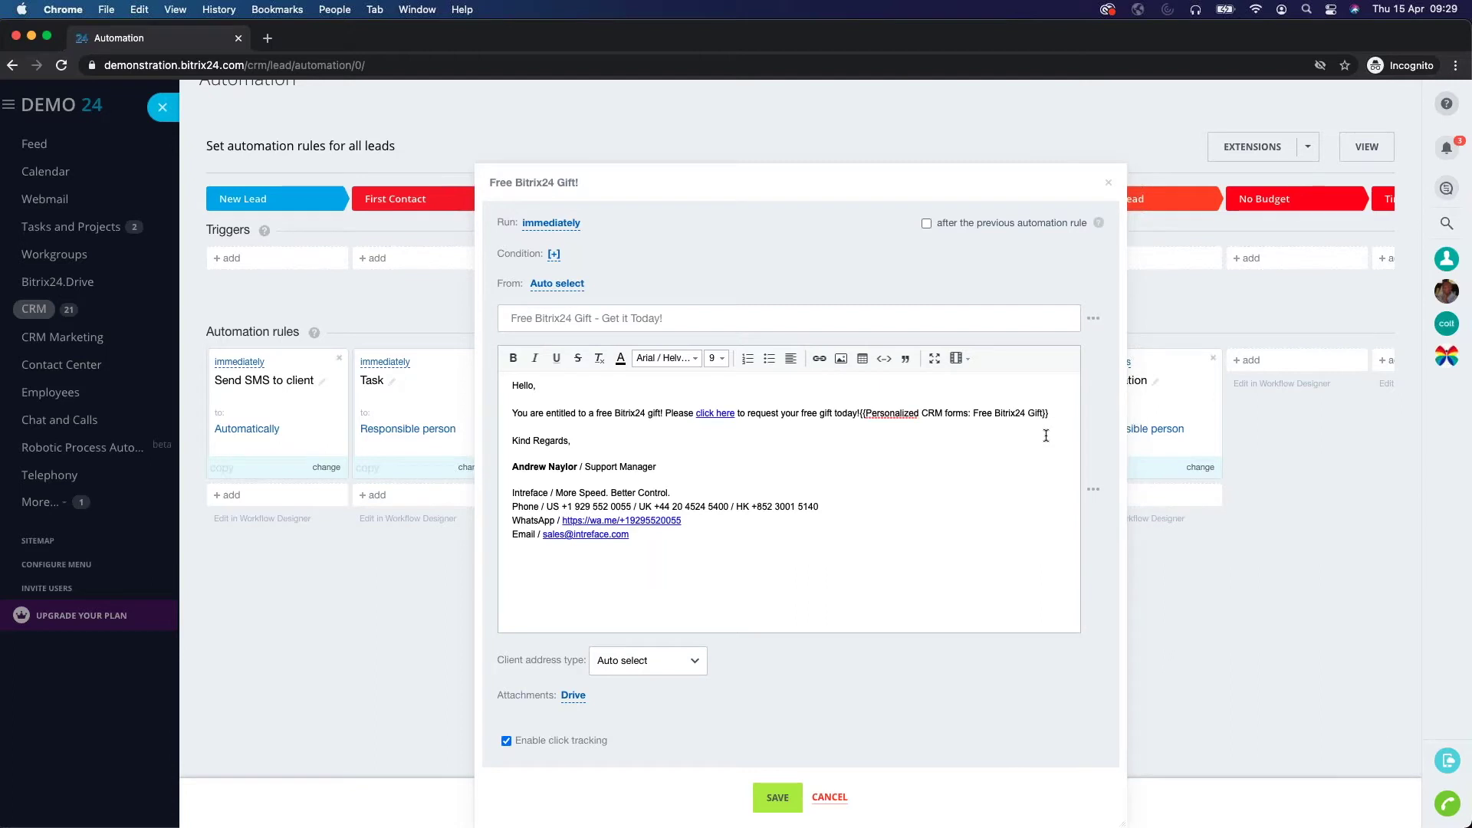
pyautogui.moveTo(1048, 413); pyautogui.dragTo(861, 414)
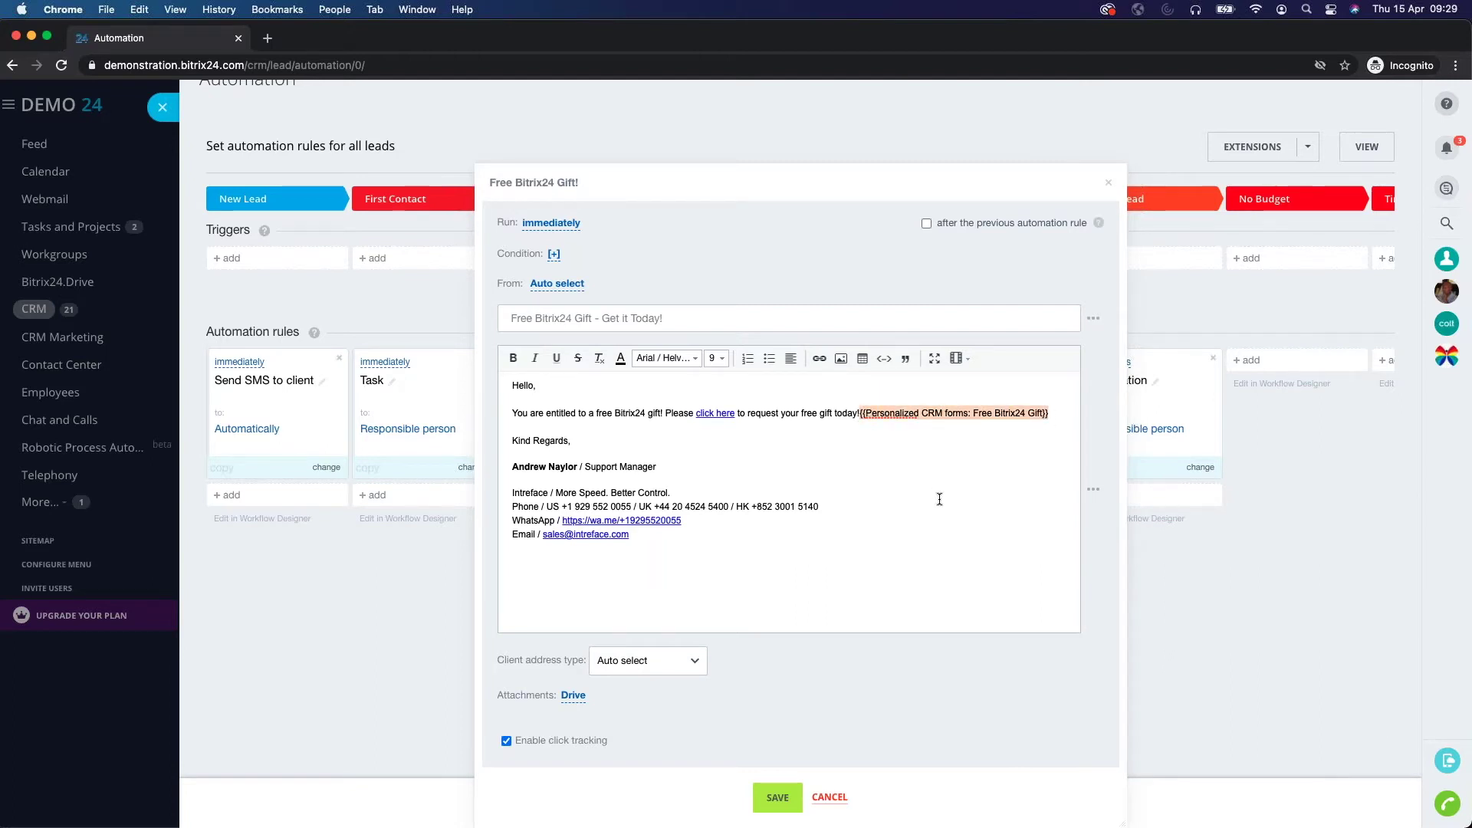
pyautogui.hotkey('ctrl', 'x')
# Confirm the 'click here' link targets the personalized Free Bitrix24 Gift form.
pyautogui.click(734, 414)
pyautogui.moveTo(734, 414); pyautogui.dragTo(695, 414)
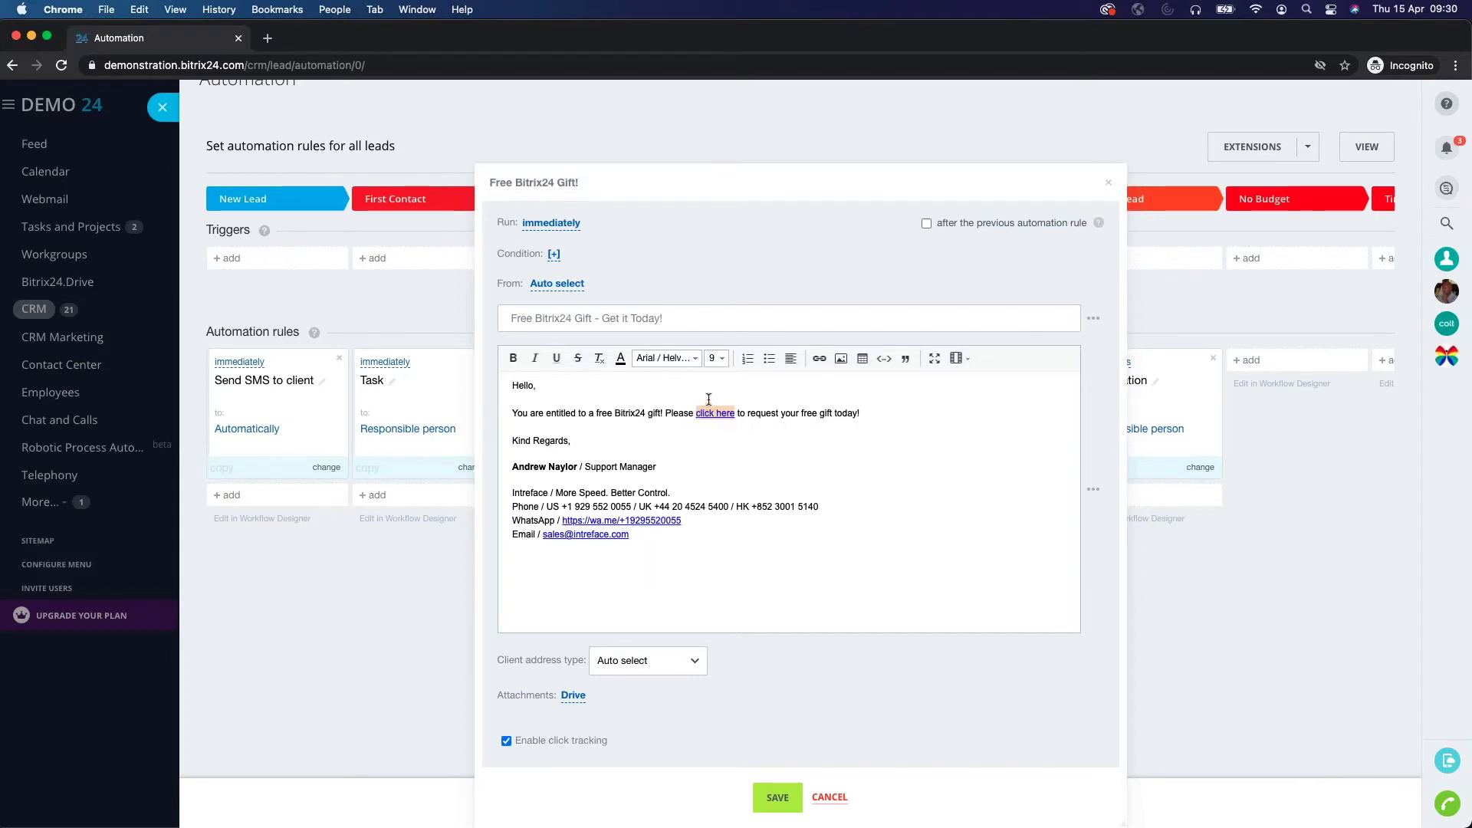
pyautogui.click(820, 362)
pyautogui.click(809, 393)
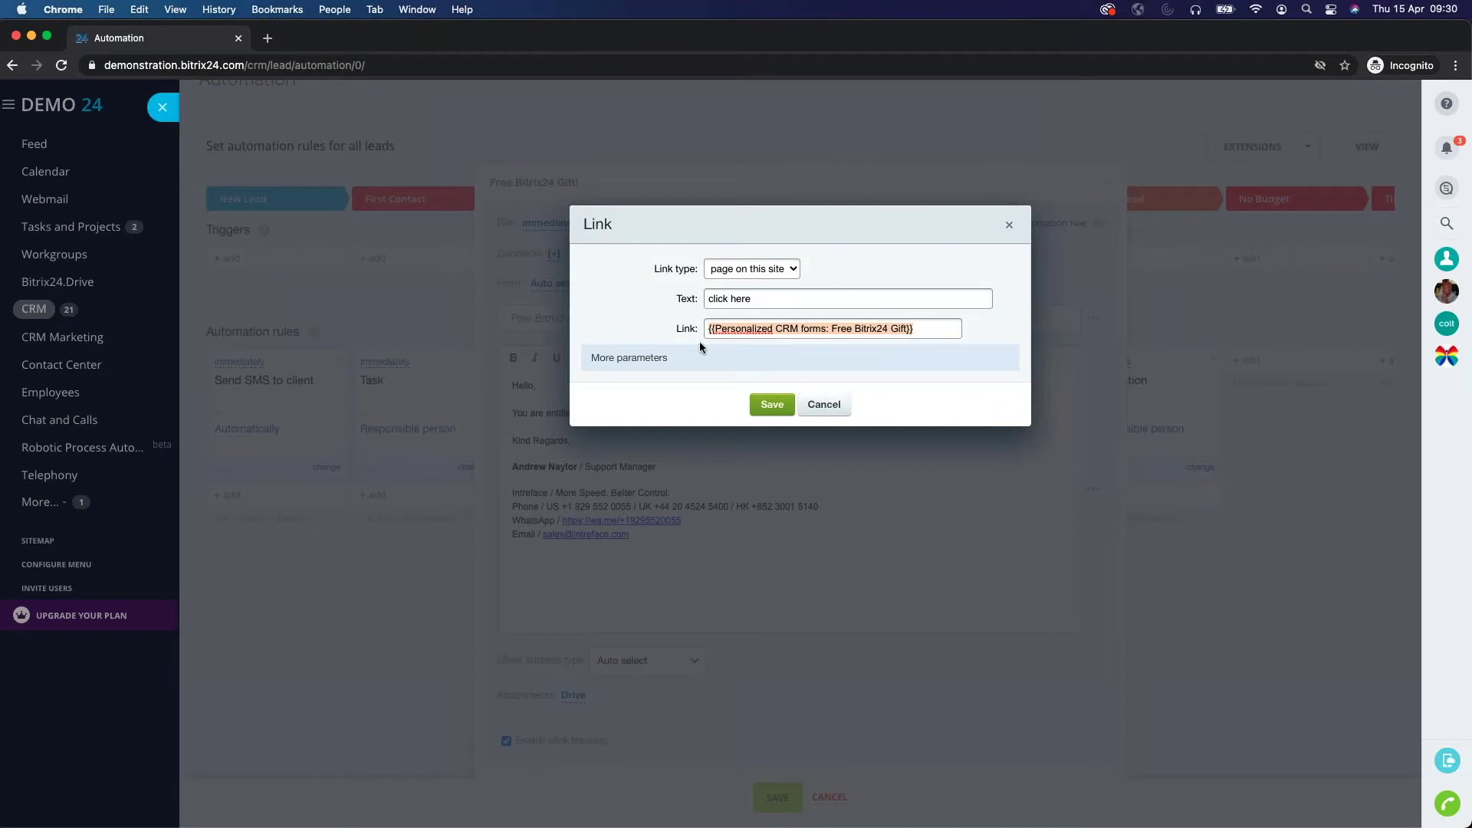
pyautogui.click(1009, 228)
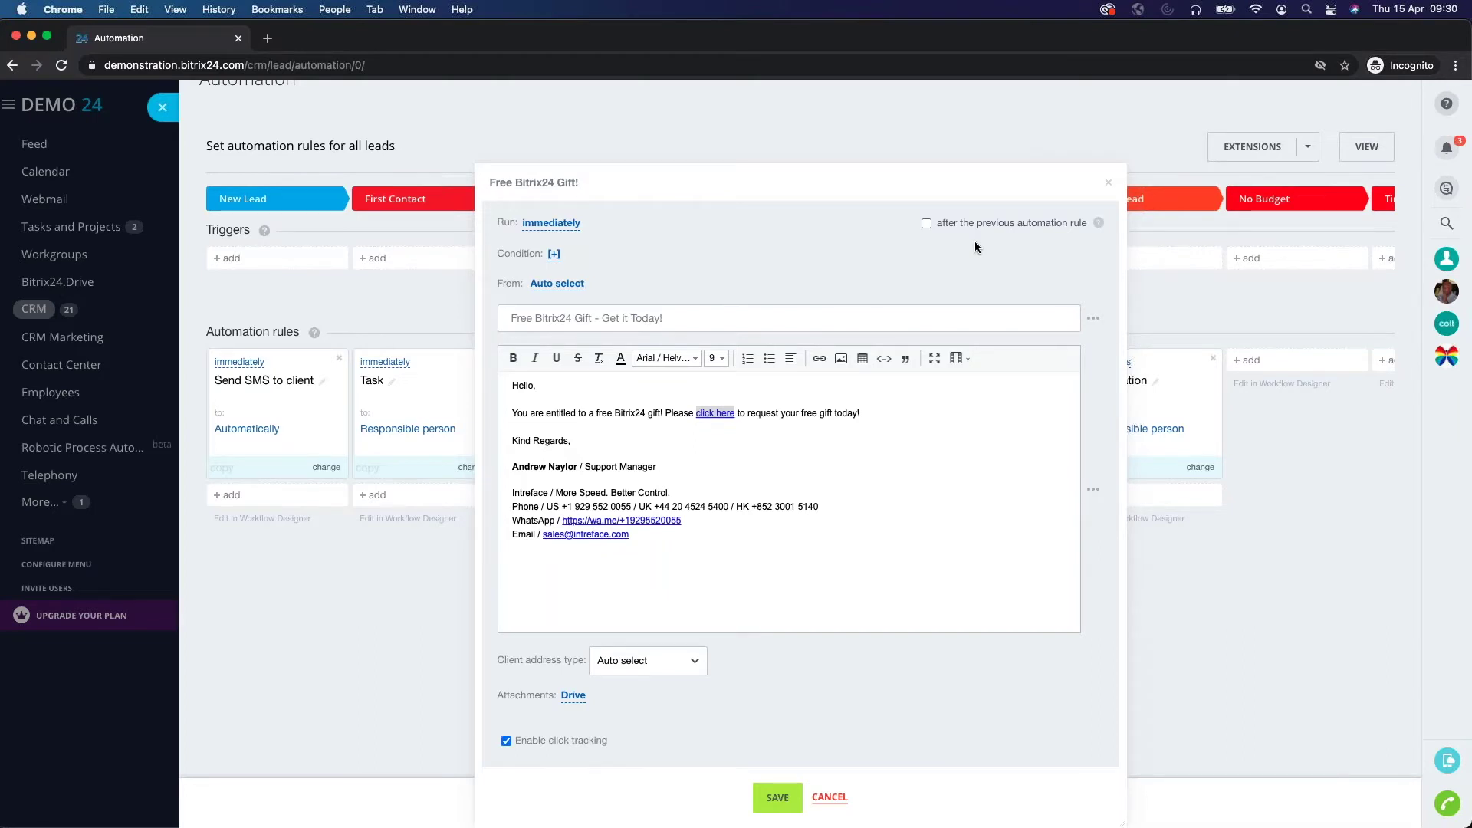
# Cancel the email rule unchanged and list trigger types for the Free Gift Wanted stage.
pyautogui.click(830, 797)
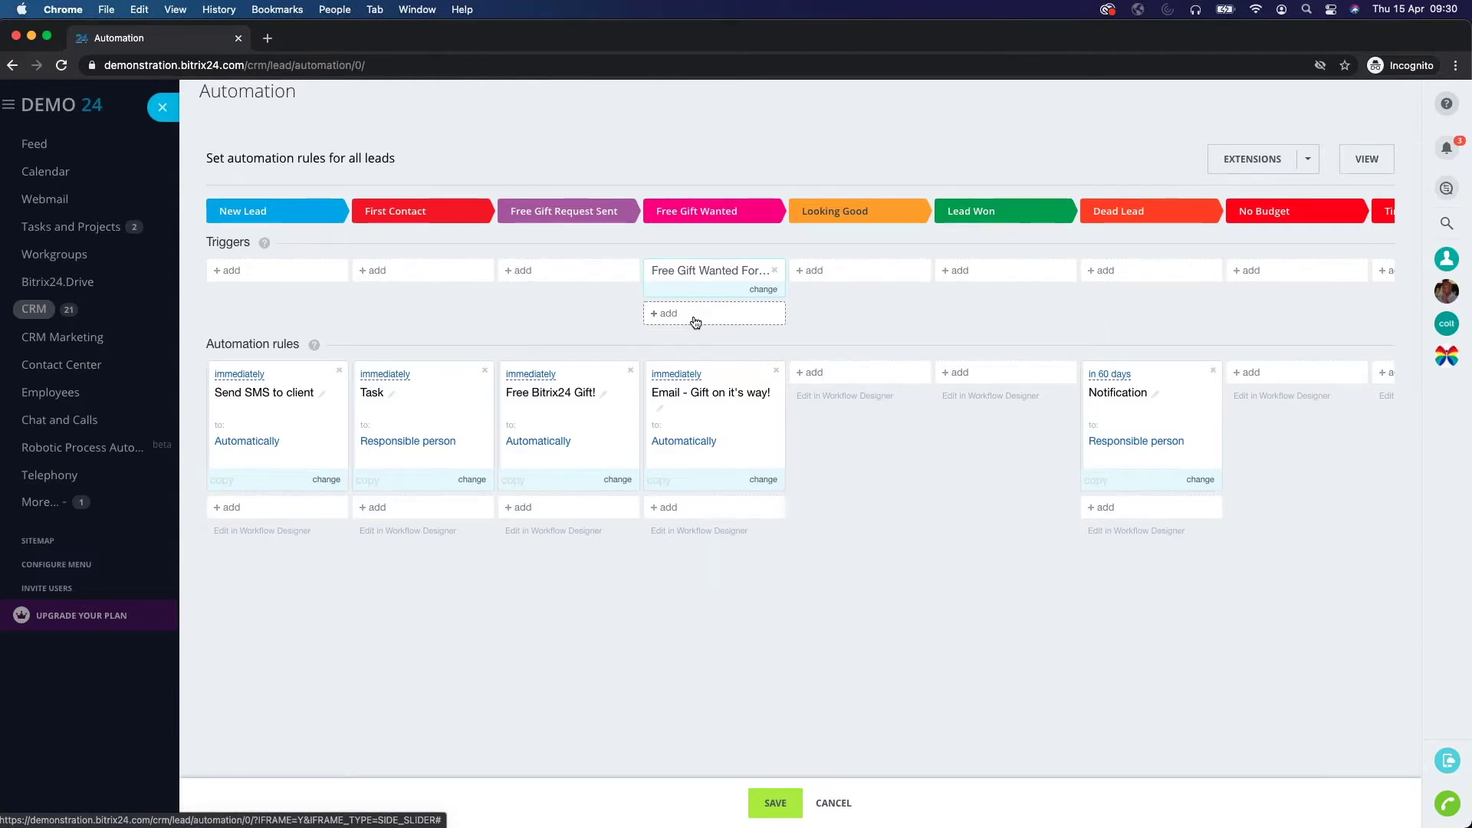
pyautogui.click(672, 314)
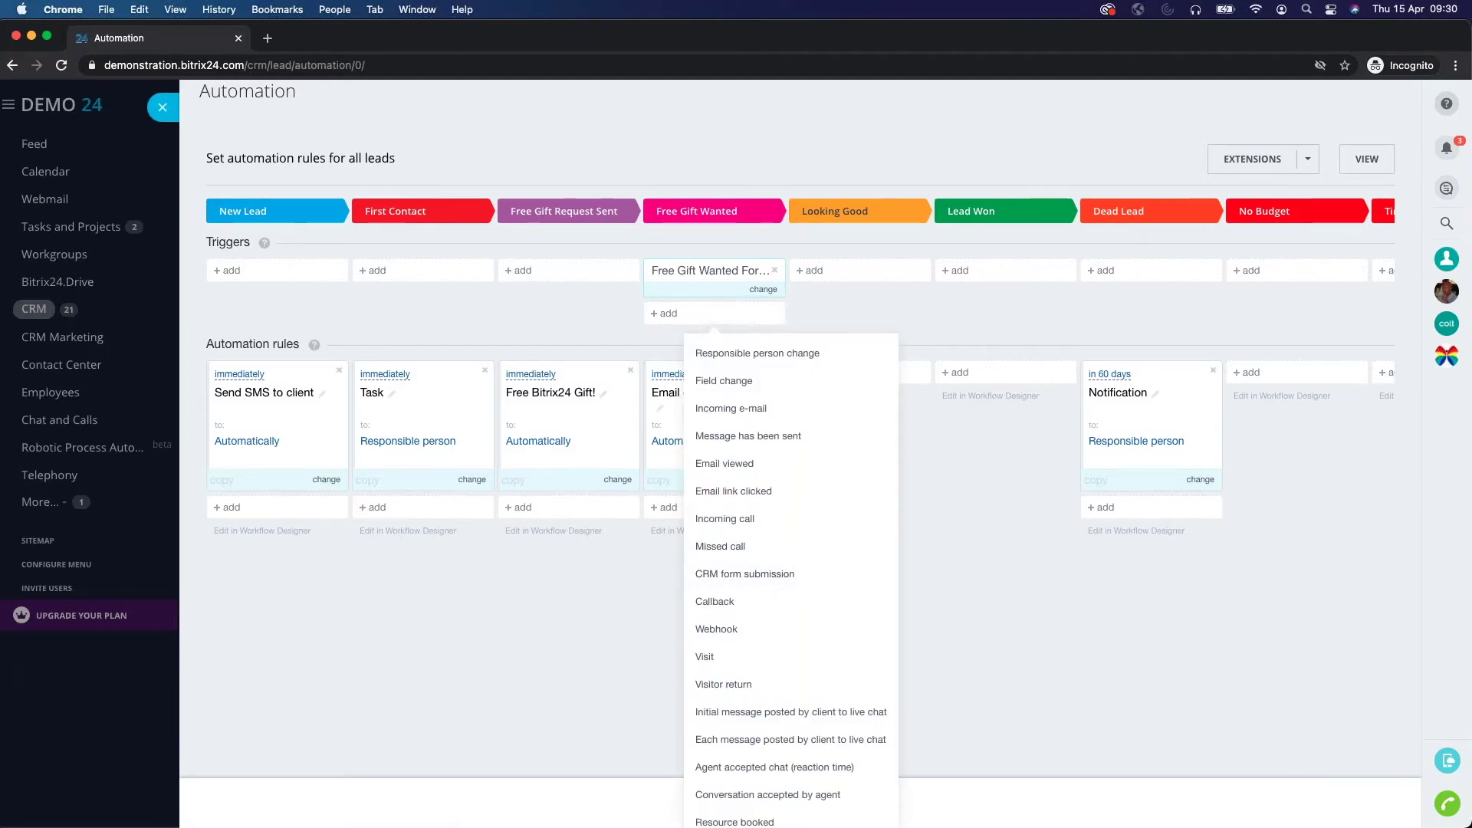
# Review the Free Gift Wanted form-submission trigger, keep Free Bitrix24 Gift as its form, and cancel.
pyautogui.click(756, 293)
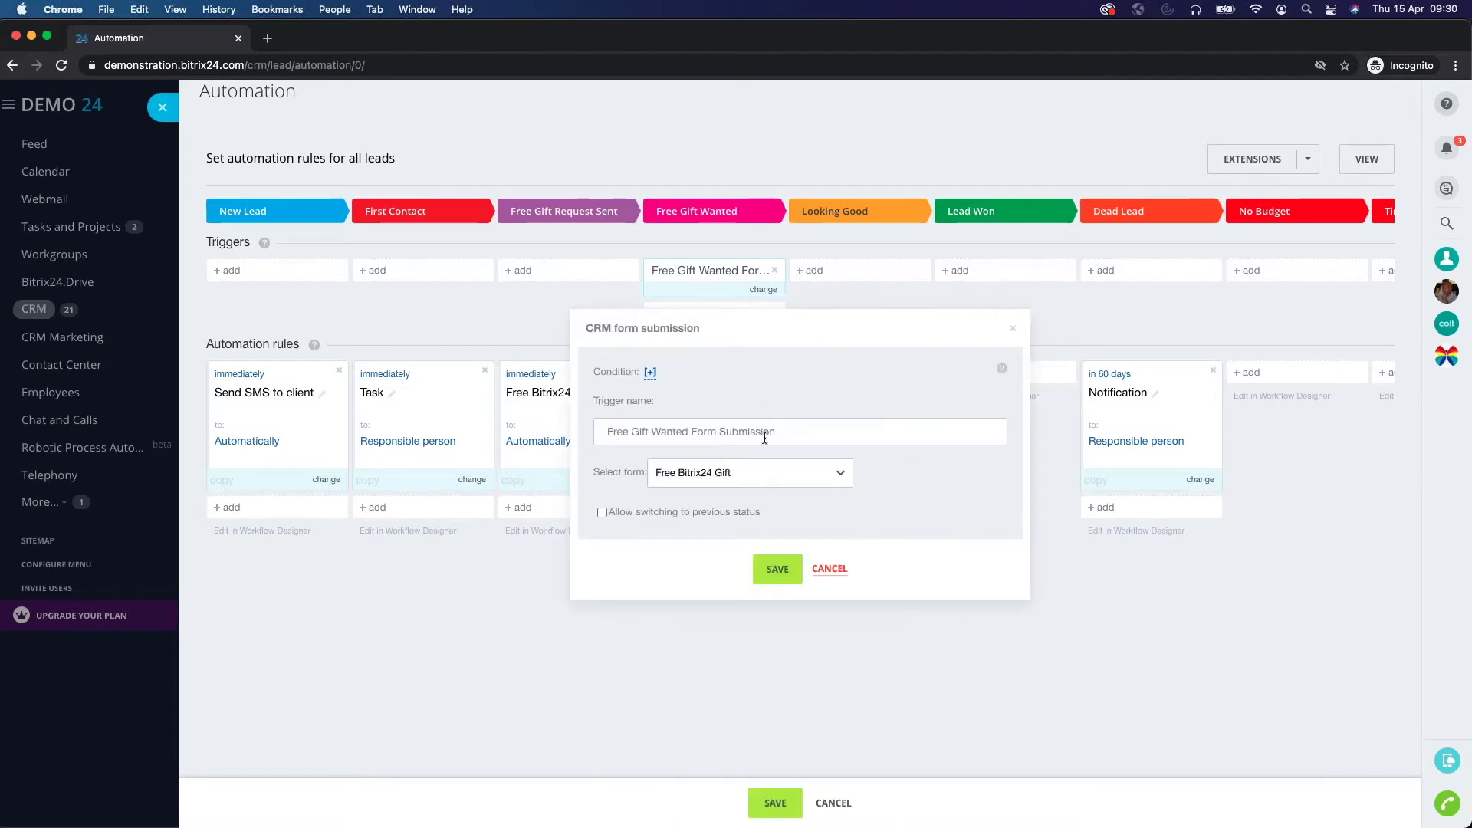
pyautogui.moveTo(776, 429); pyautogui.dragTo(604, 421)
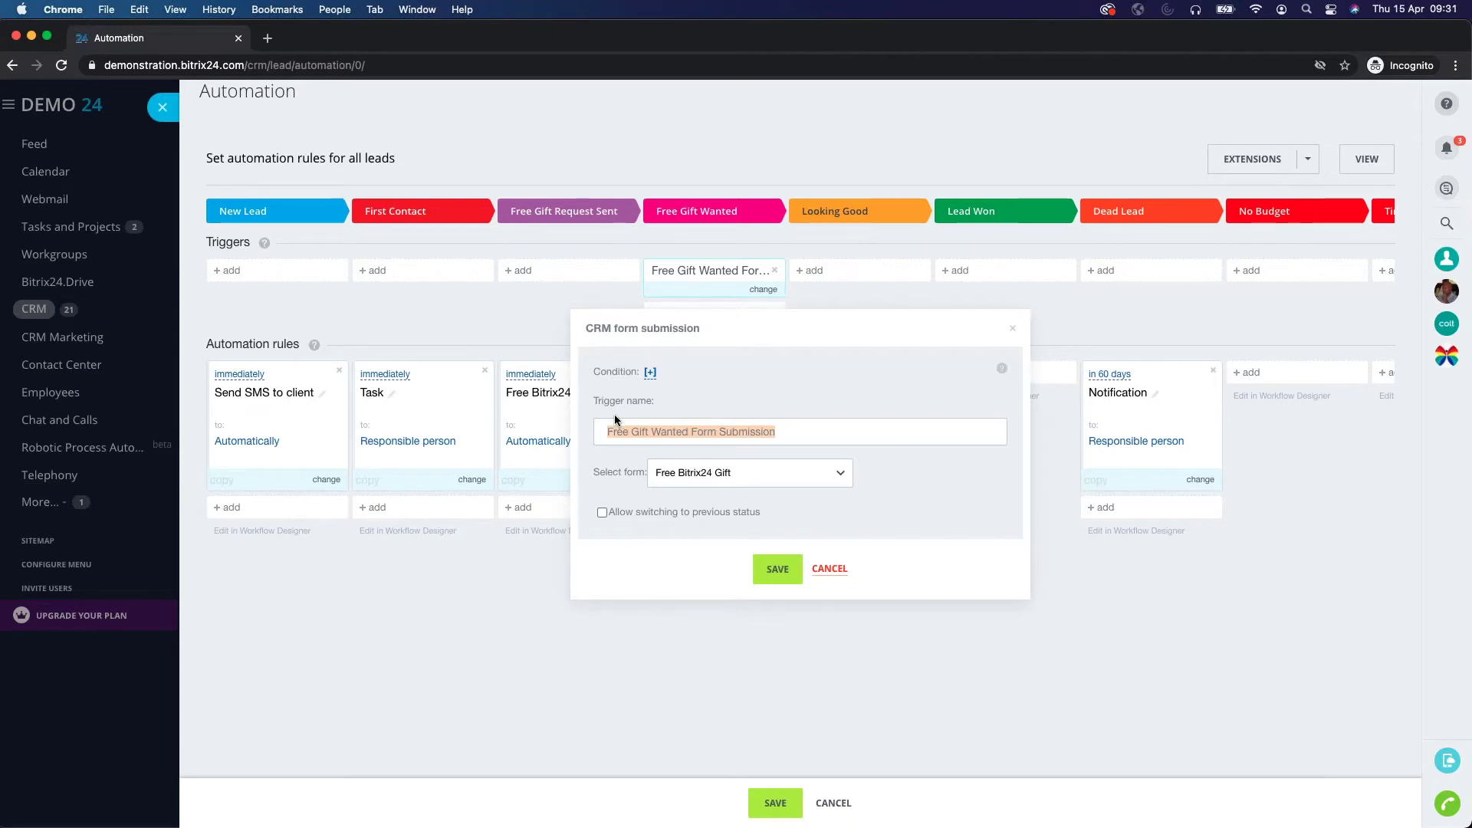
pyautogui.click(713, 473)
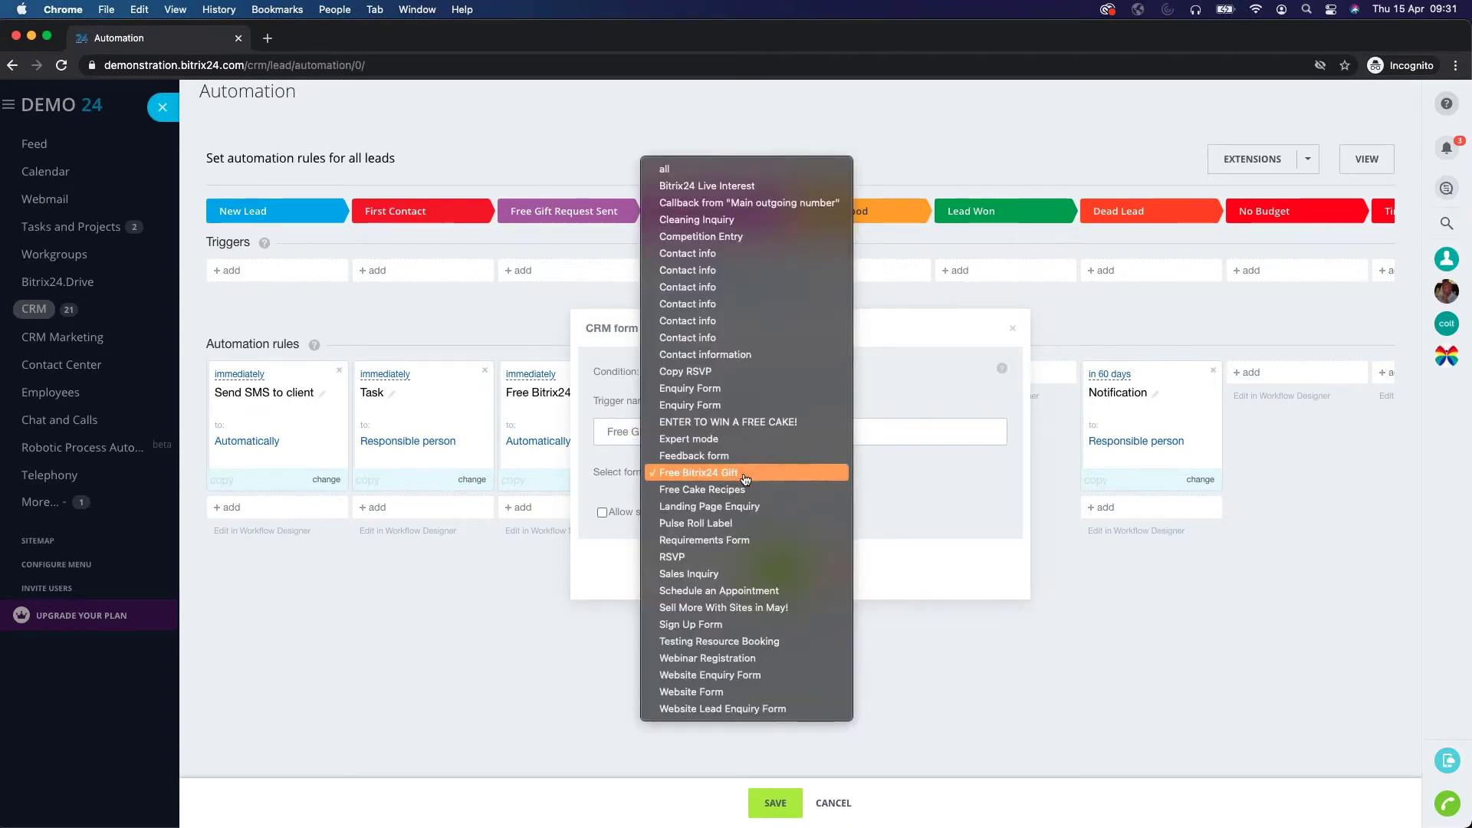
pyautogui.click(740, 474)
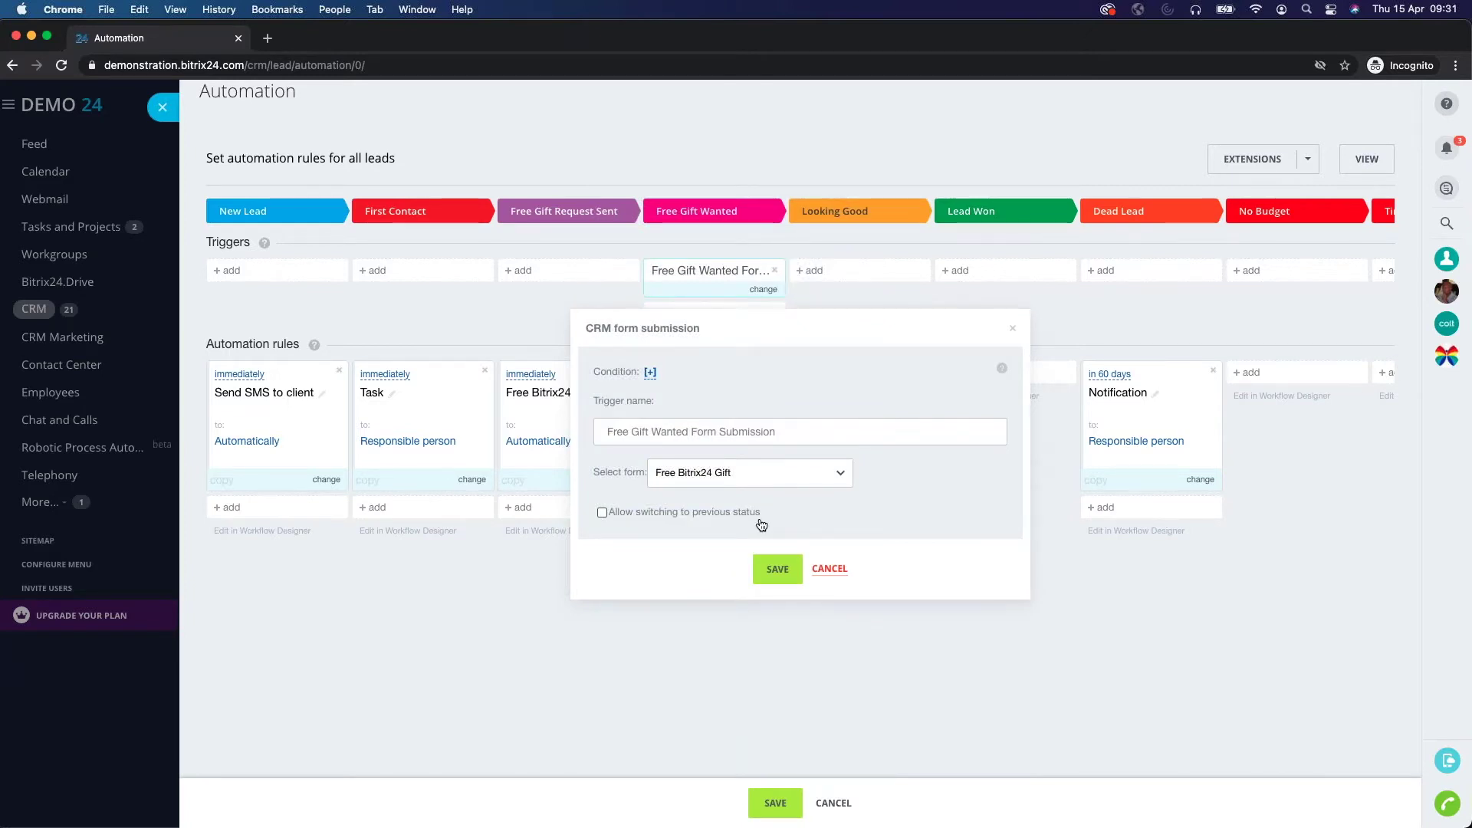
pyautogui.click(832, 569)
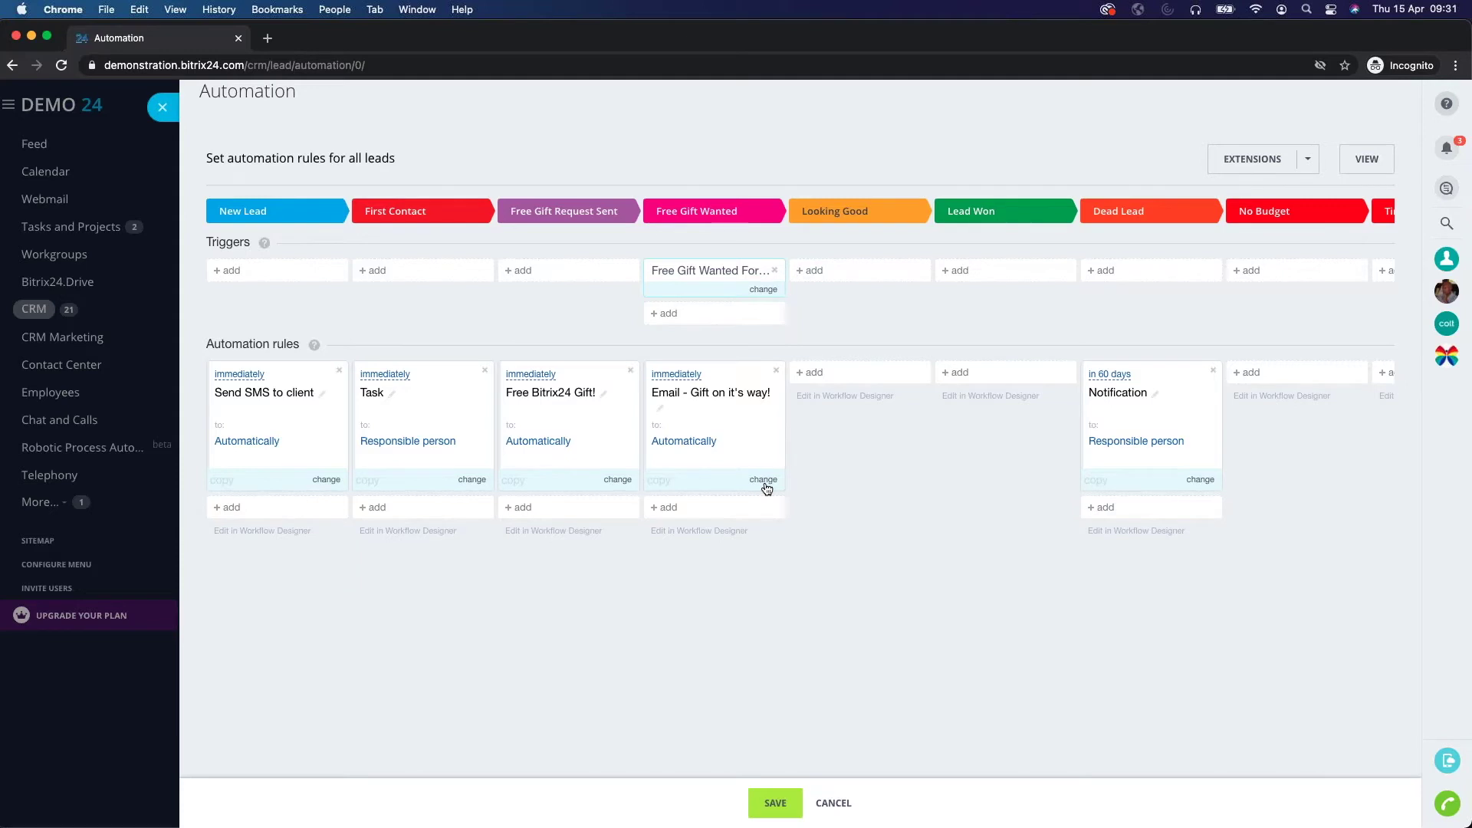
# Open the 'Email - Gift on it's way!' rule and delete its {{First name}} placeholder.
pyautogui.click(765, 482)
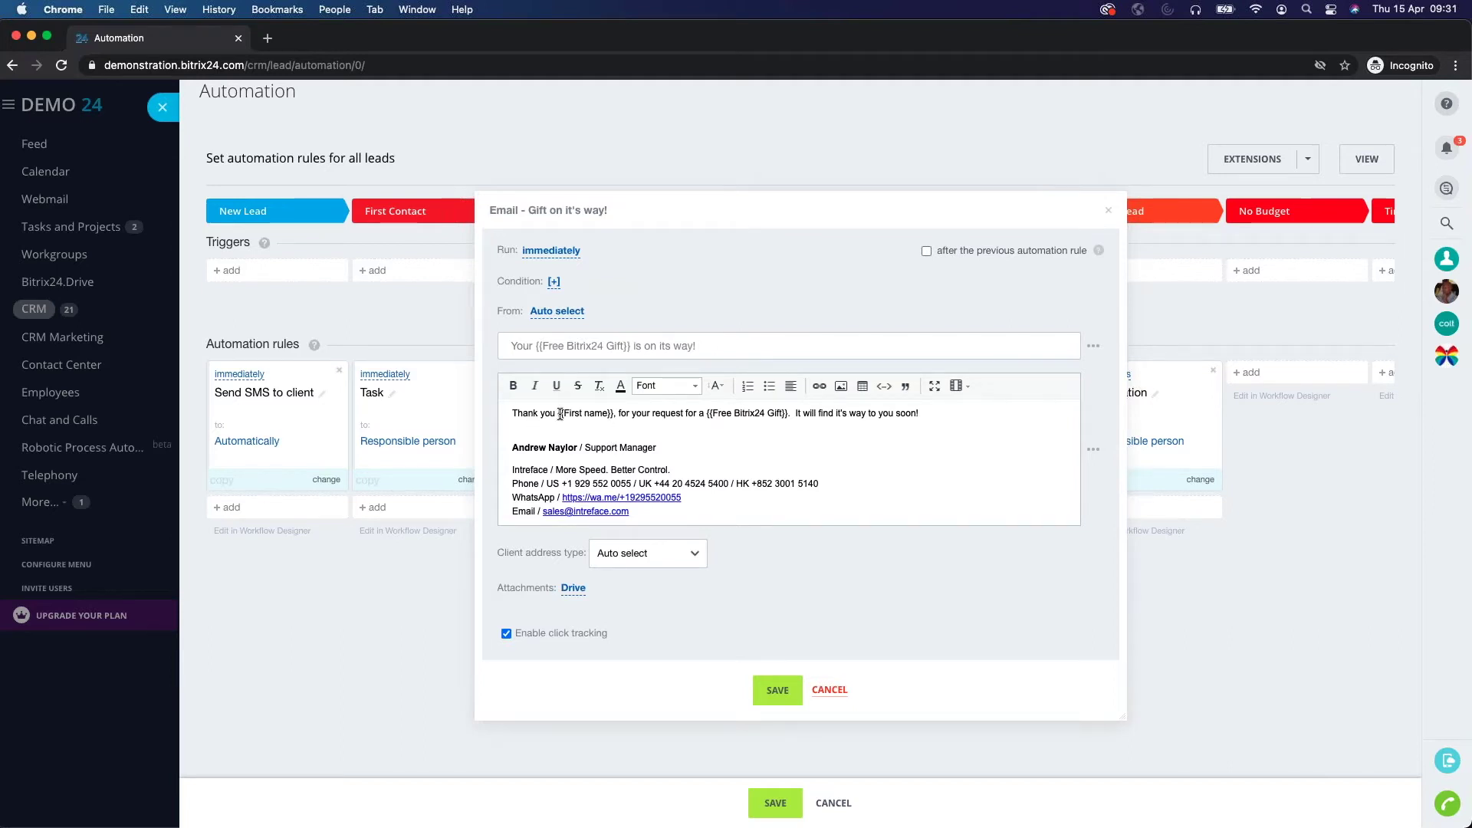
pyautogui.moveTo(558, 413); pyautogui.dragTo(613, 415)
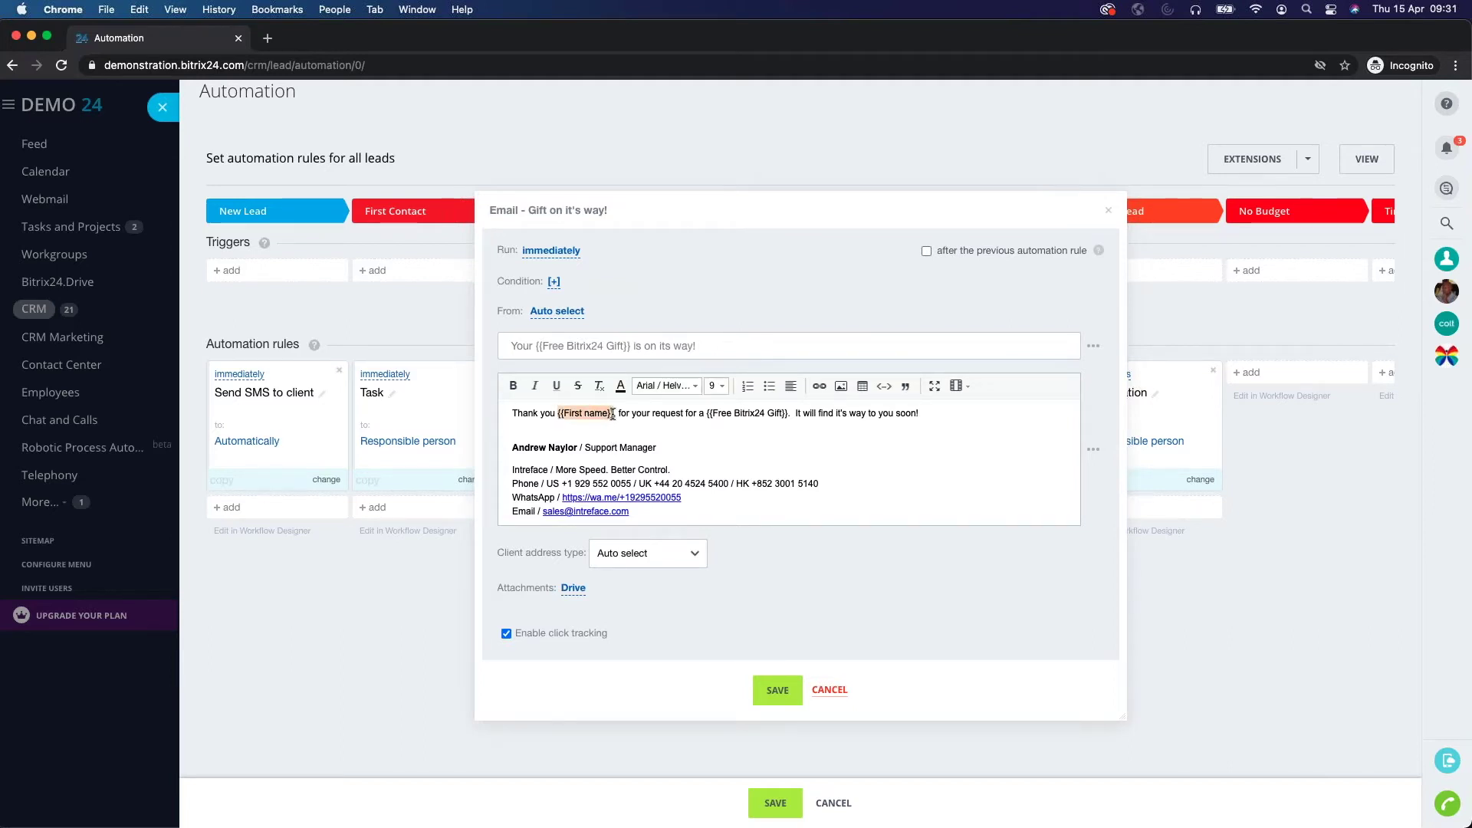
pyautogui.moveTo(706, 414); pyautogui.dragTo(788, 414)
pyautogui.moveTo(614, 415); pyautogui.dragTo(558, 414)
pyautogui.press('BackSpace')
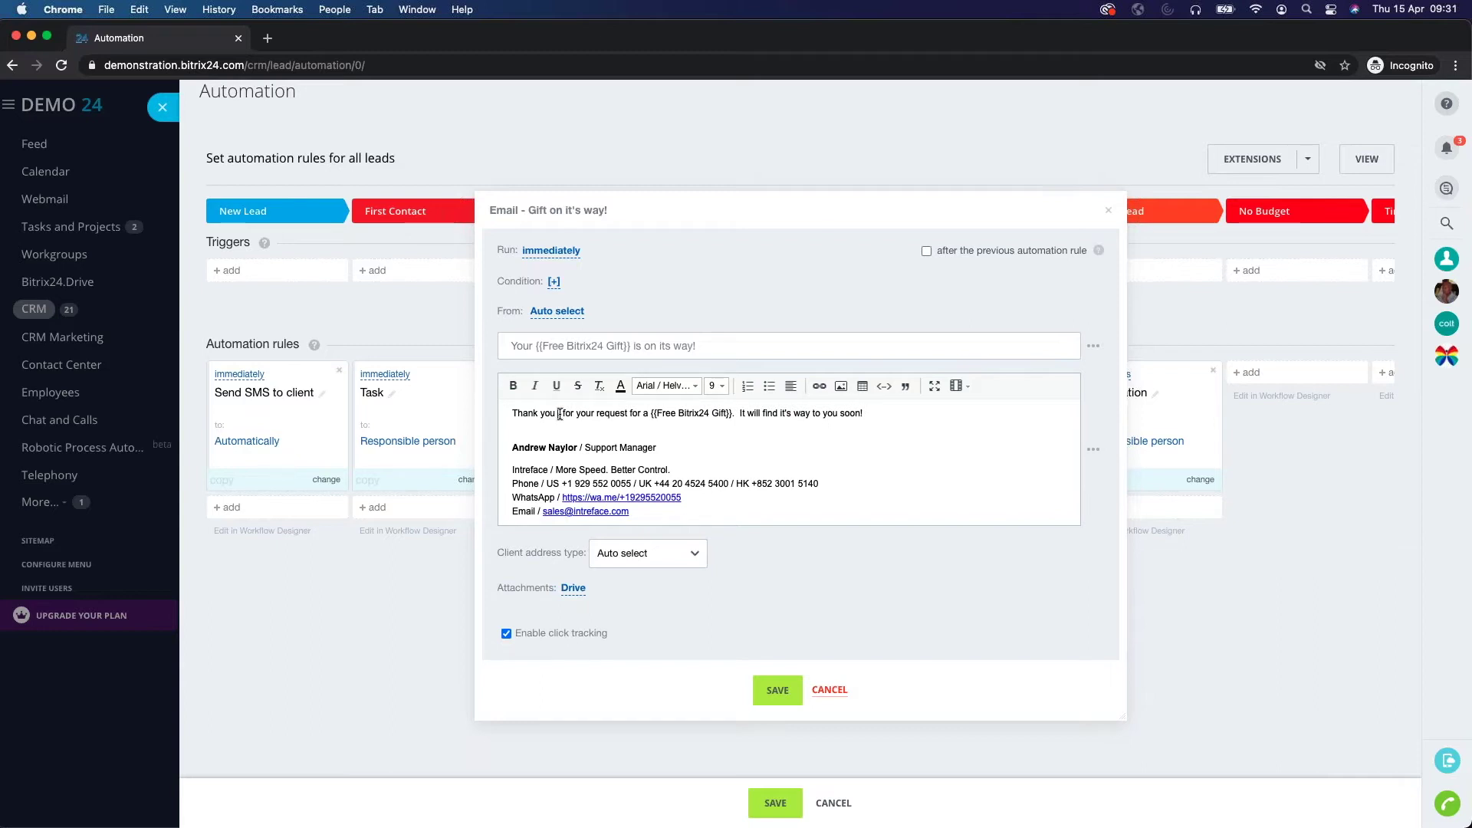
pyautogui.write(',')
# Insert the Lead > First name field into the greeting and save the email rule.
pyautogui.click(1093, 451)
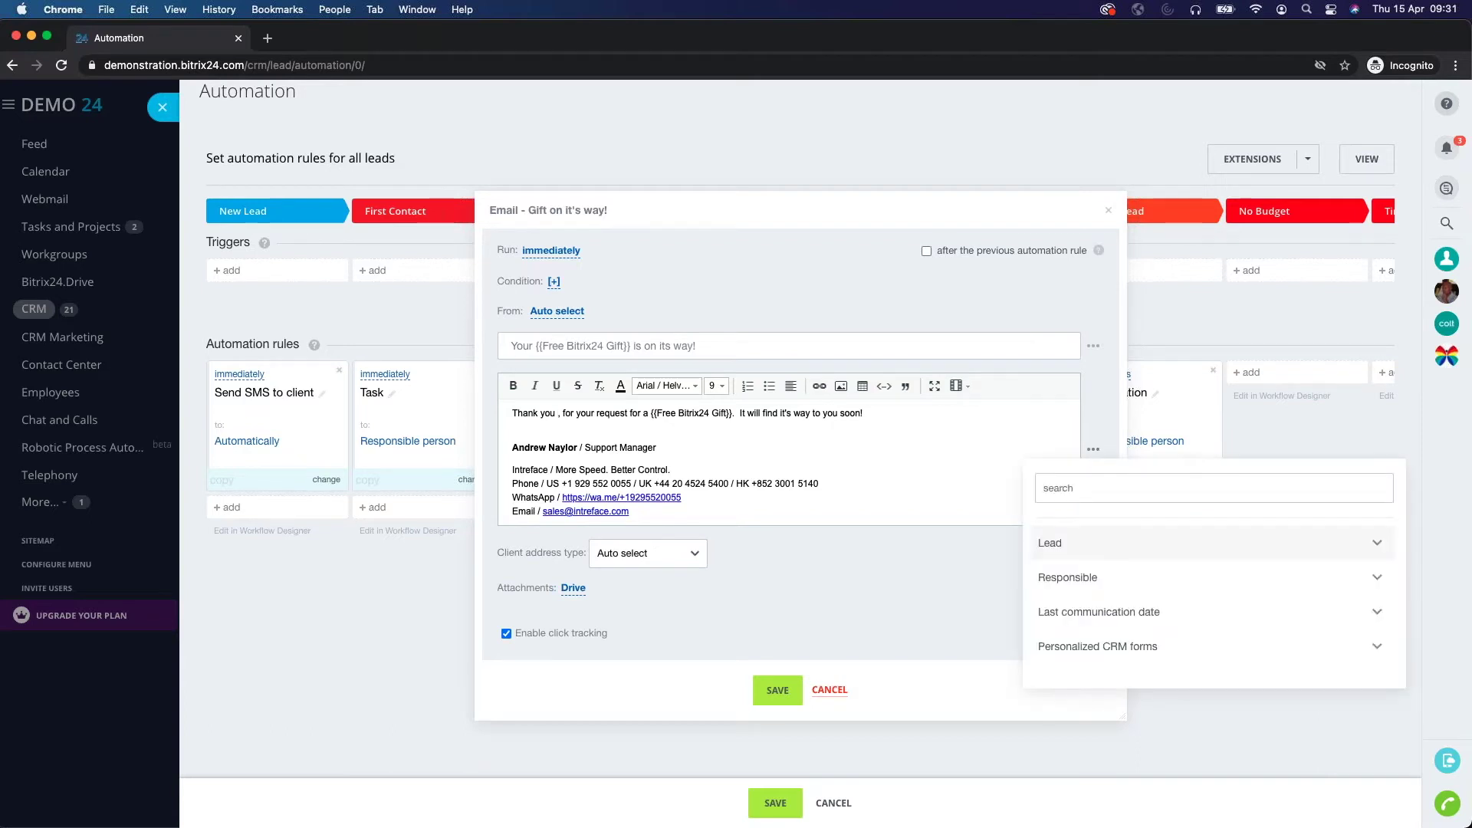
pyautogui.write('first')
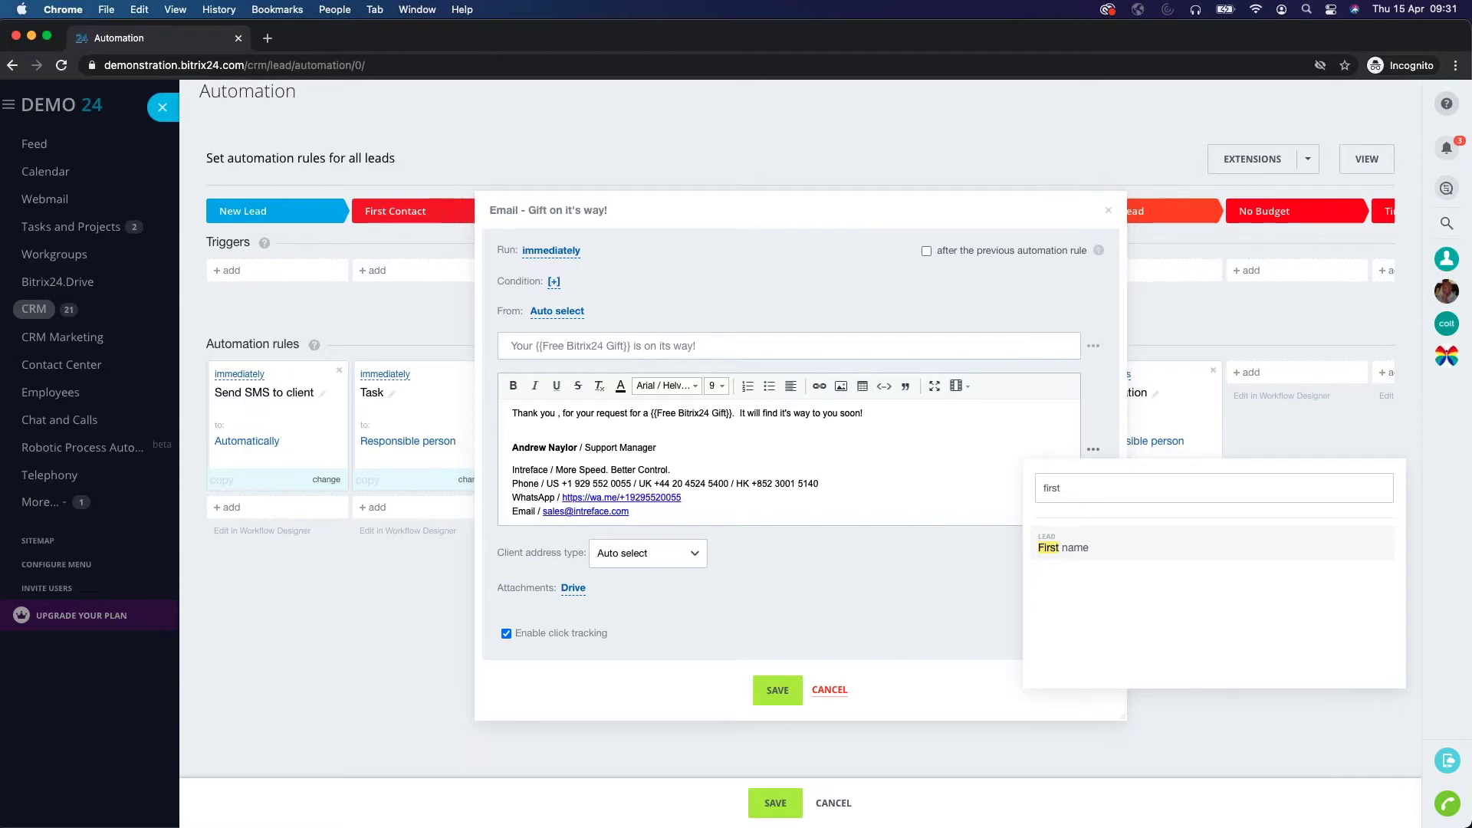
pyautogui.click(1060, 549)
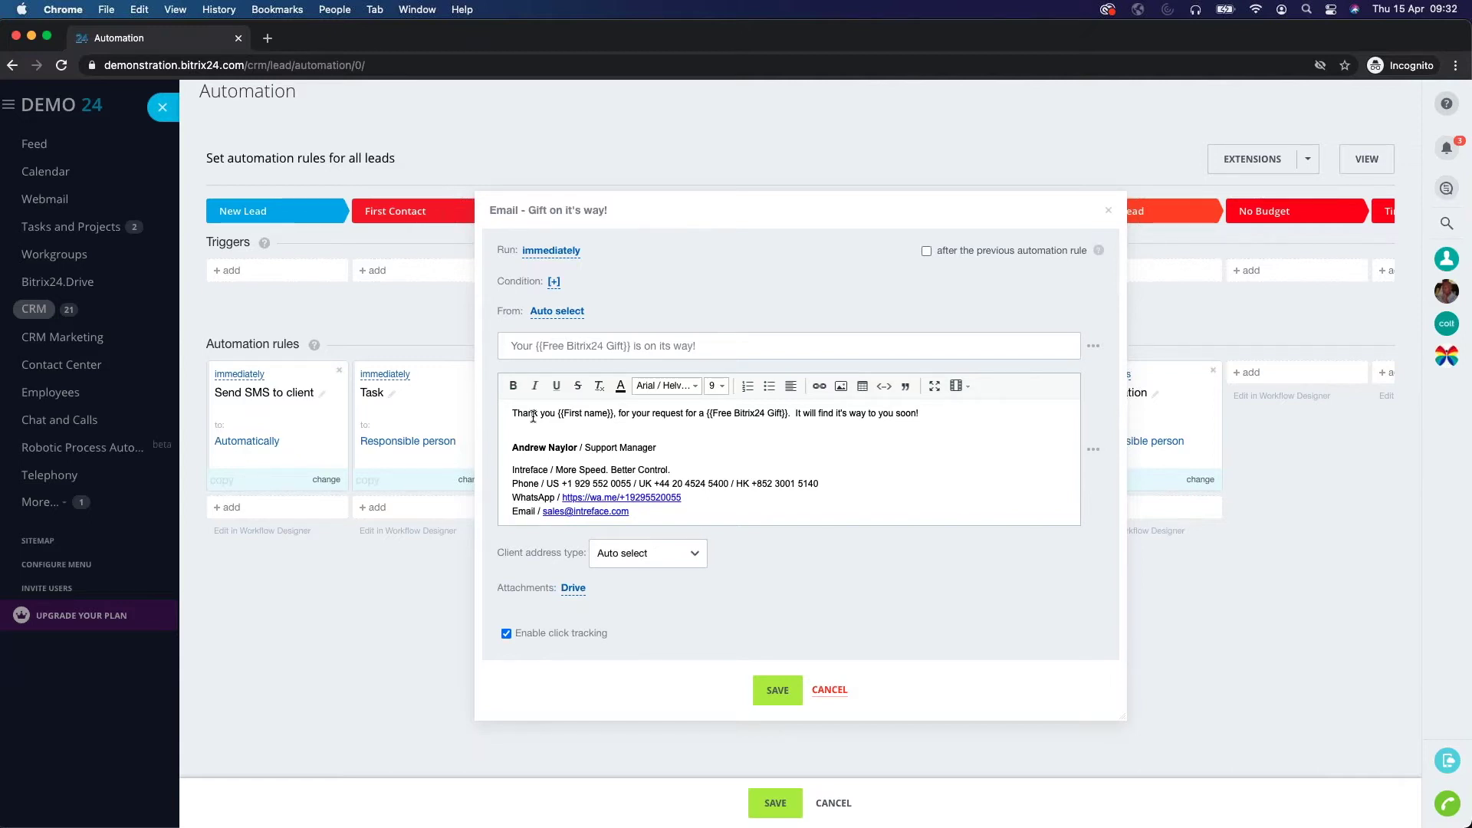
pyautogui.click(778, 690)
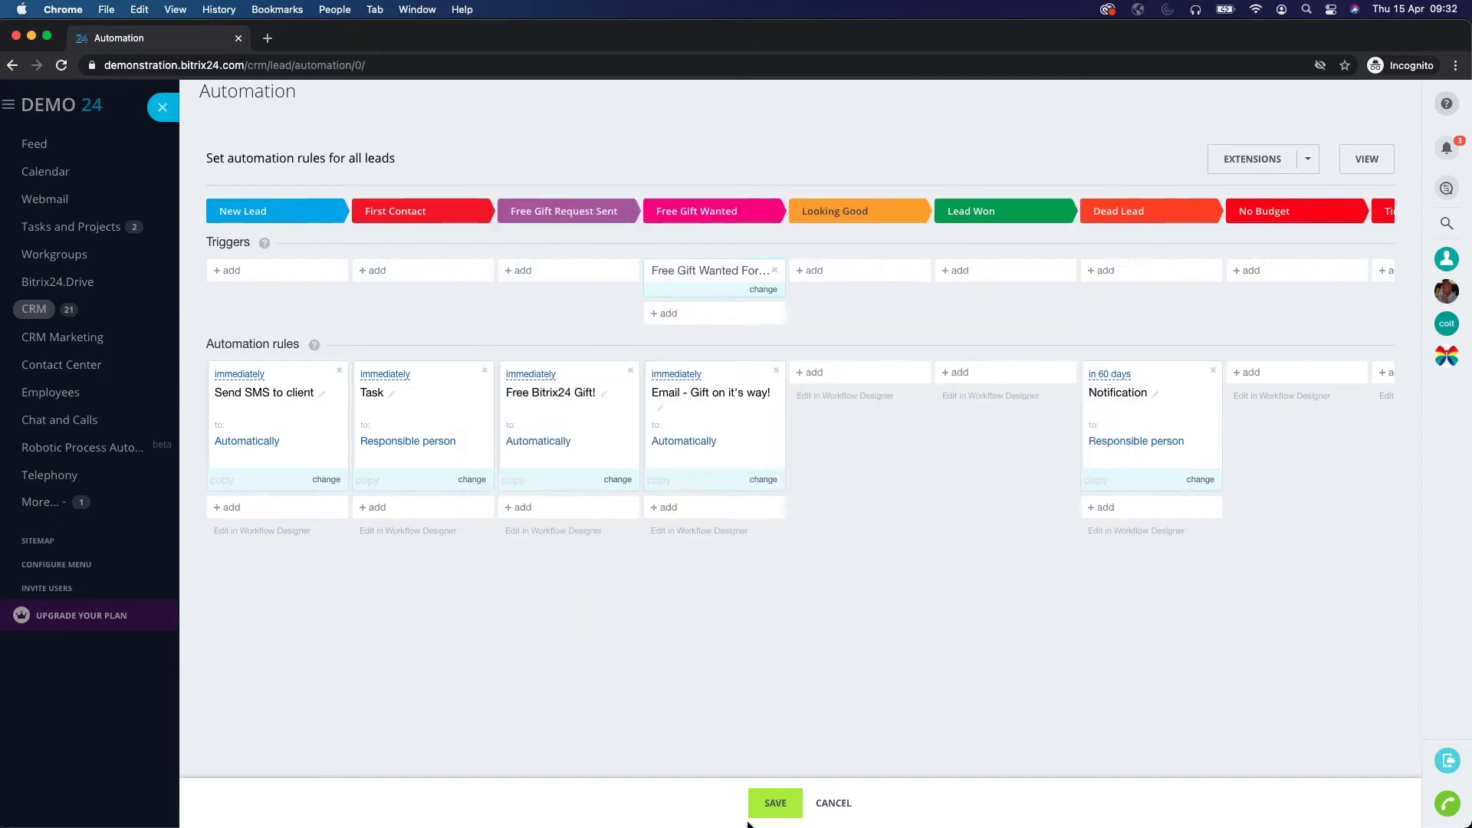
# Save all lead automation rules and close the Automation slider back to the Leads kanban.
pyautogui.click(775, 803)
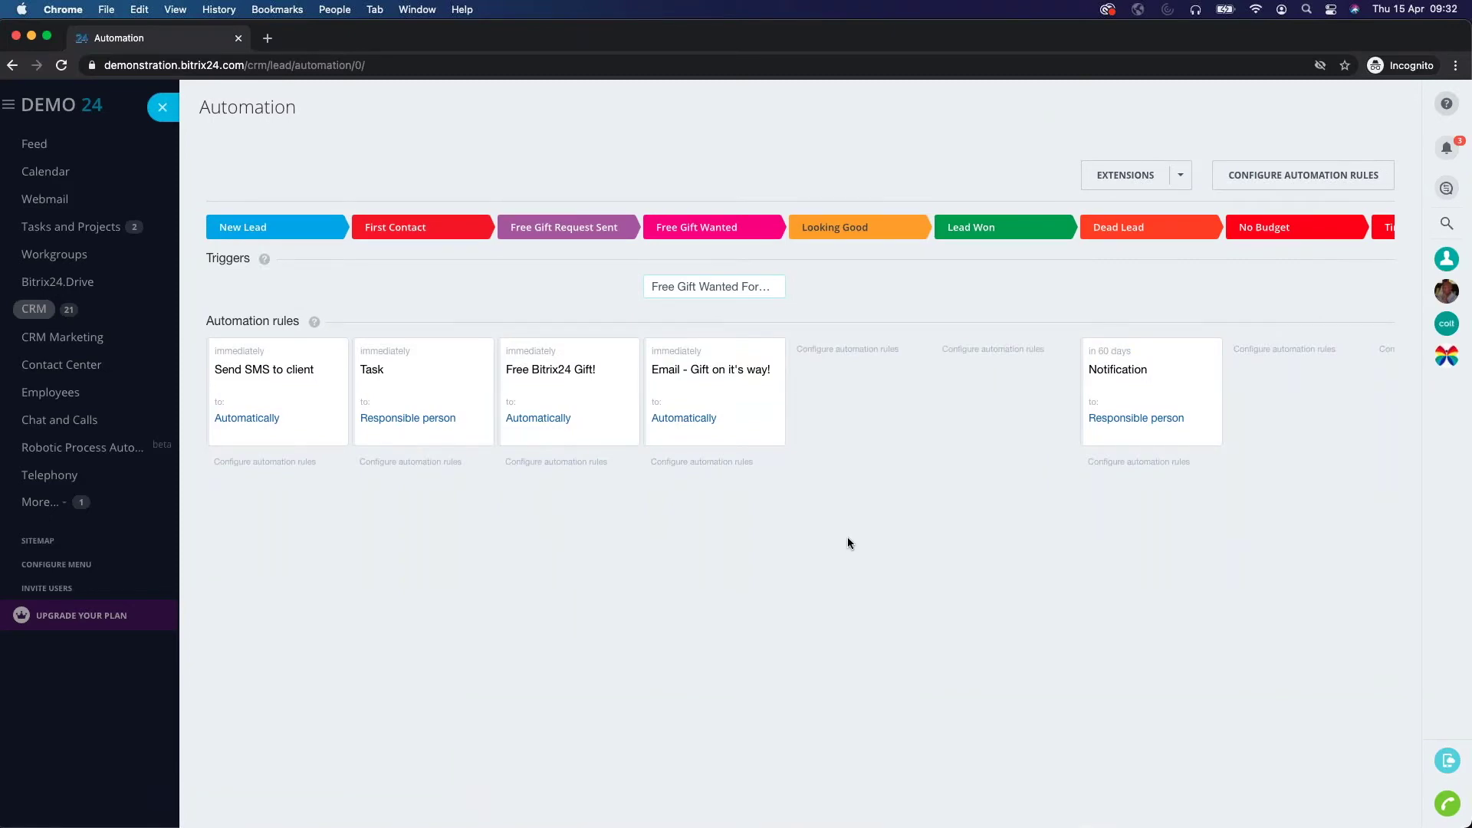
pyautogui.click(164, 108)
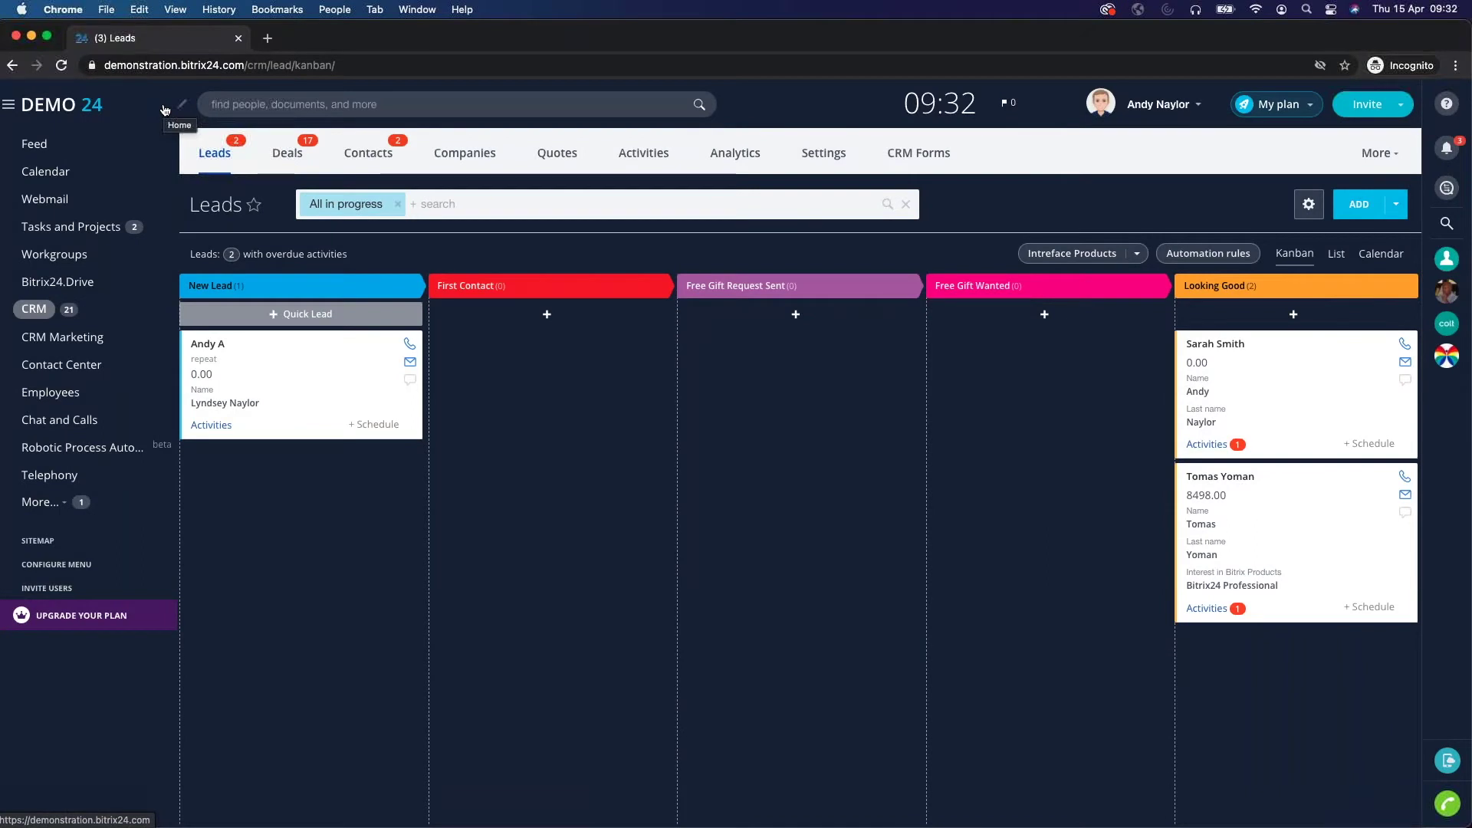
# Add a new lead with the contact's first and last name, dismissing the duplicate-match notices.
pyautogui.click(1358, 205)
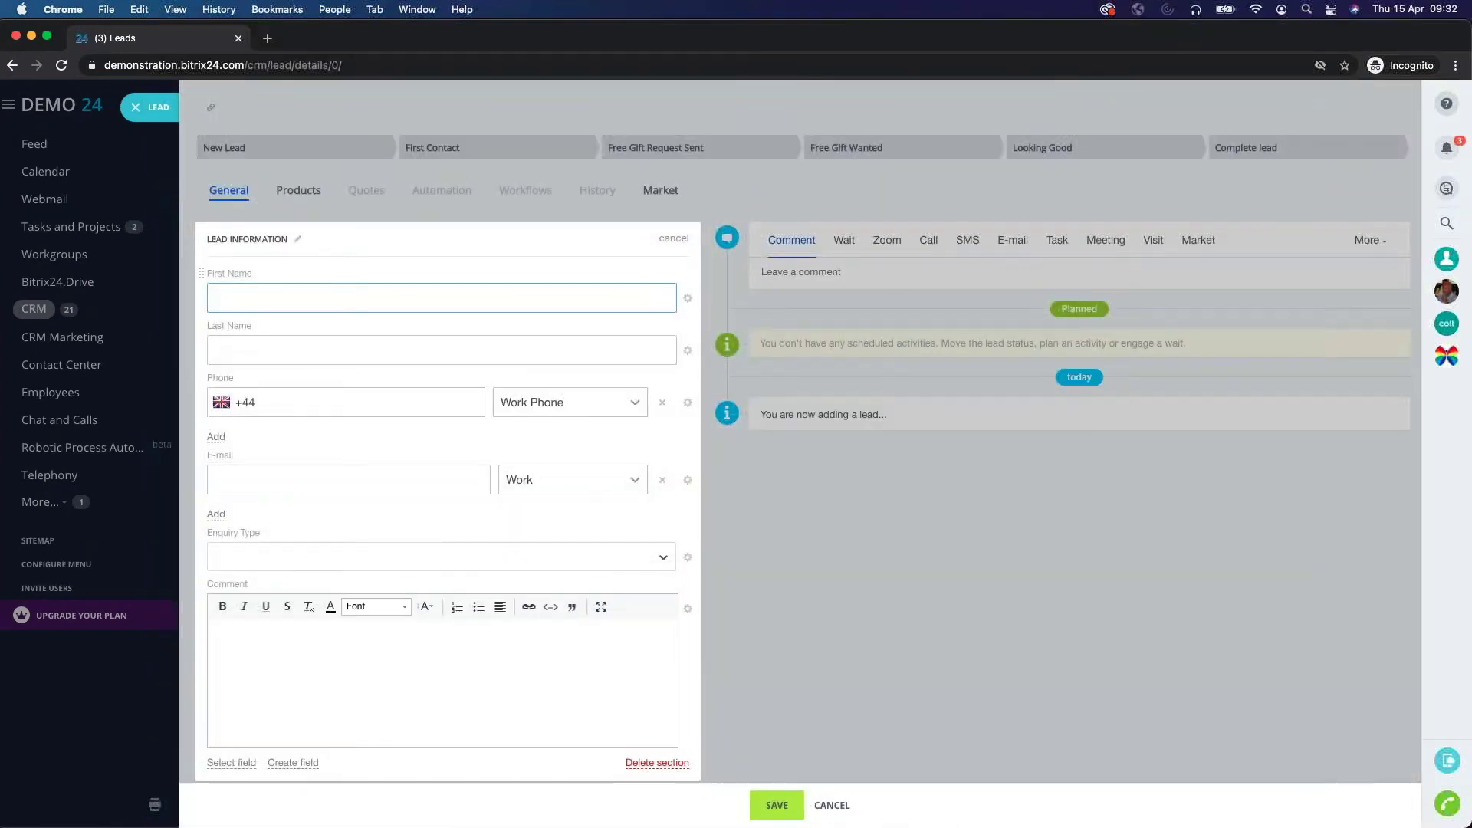
pyautogui.press('Tab')
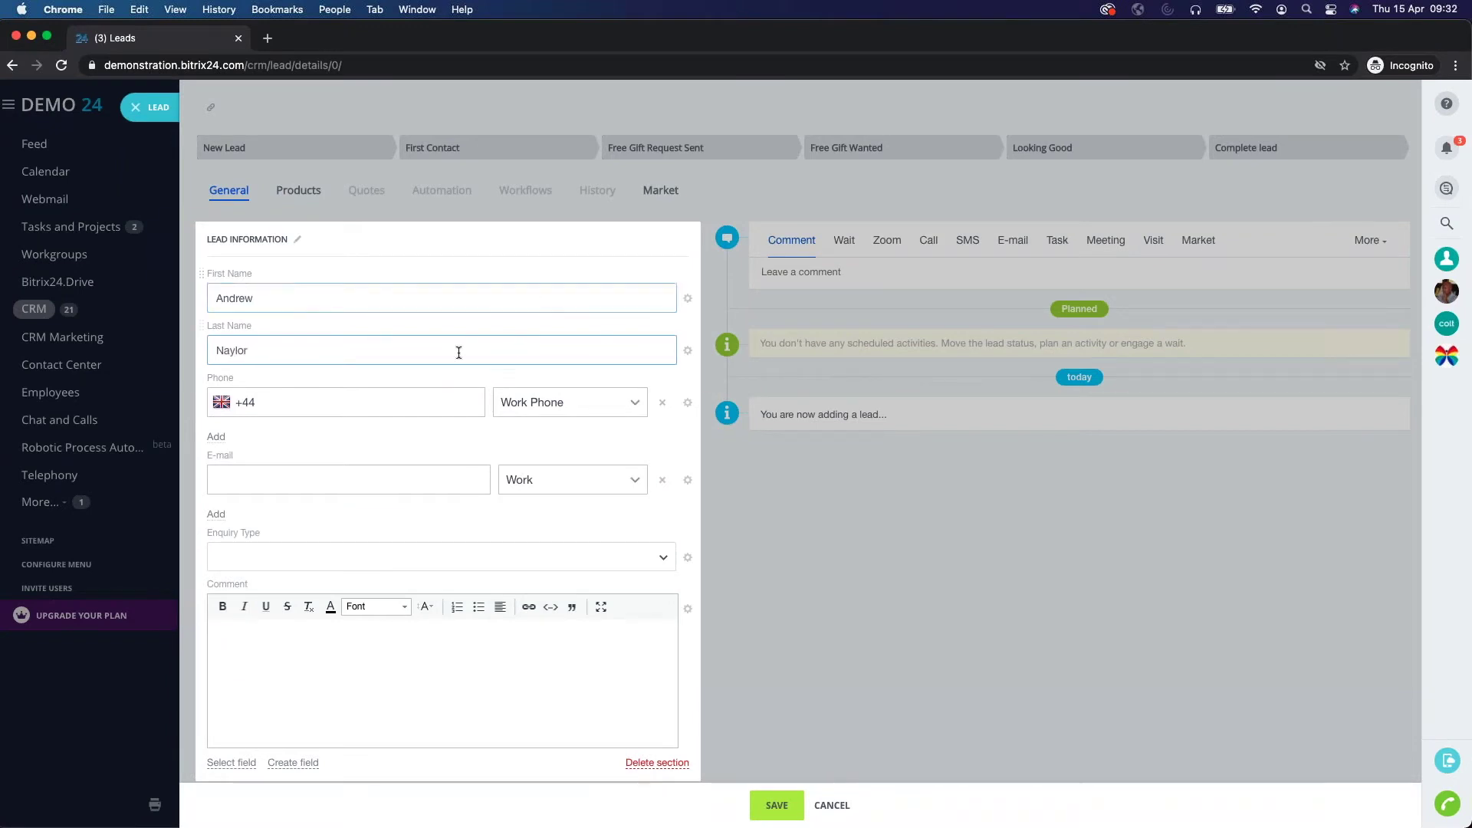
pyautogui.click(363, 404)
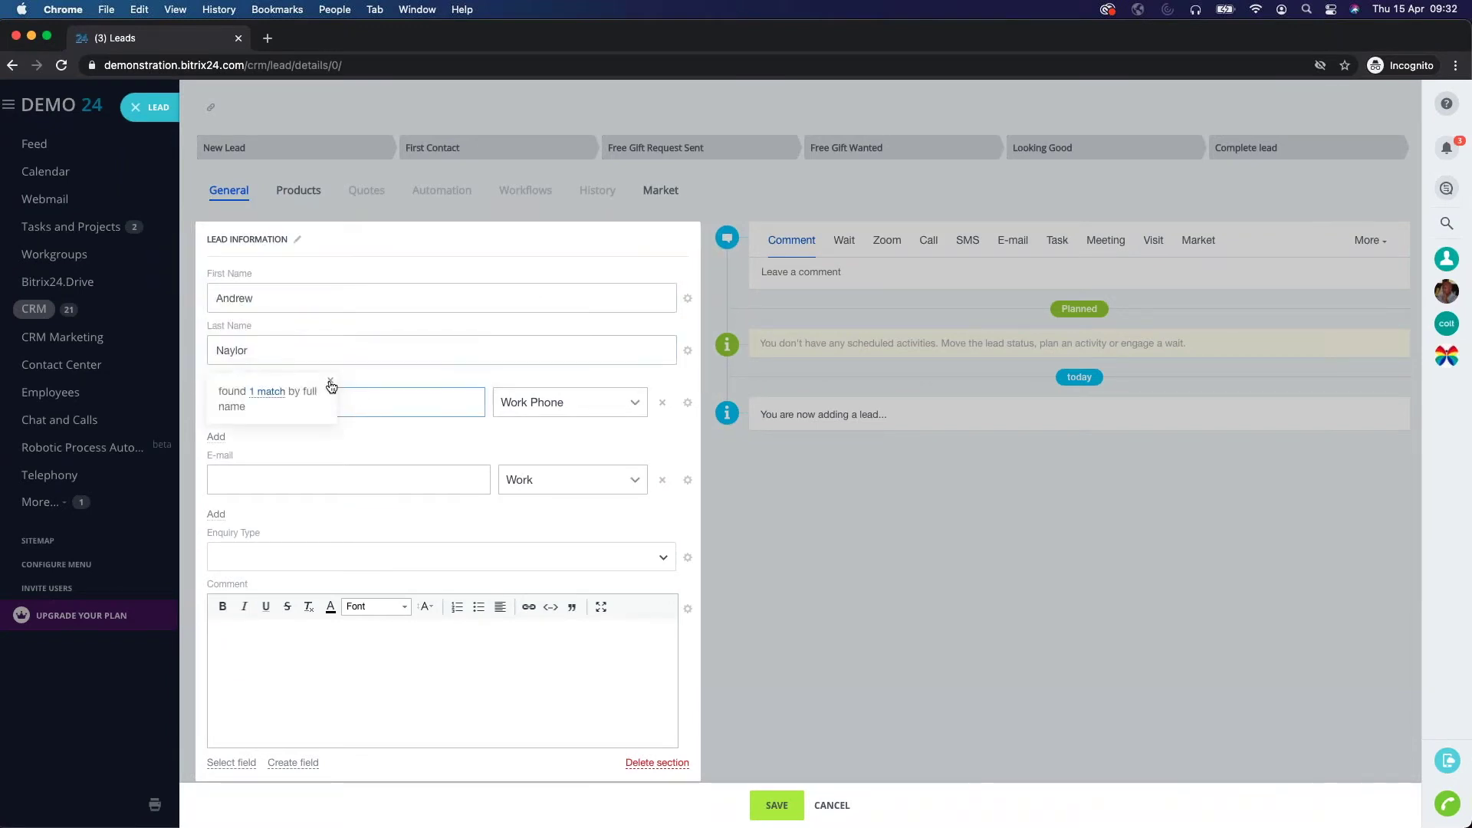
pyautogui.click(244, 348)
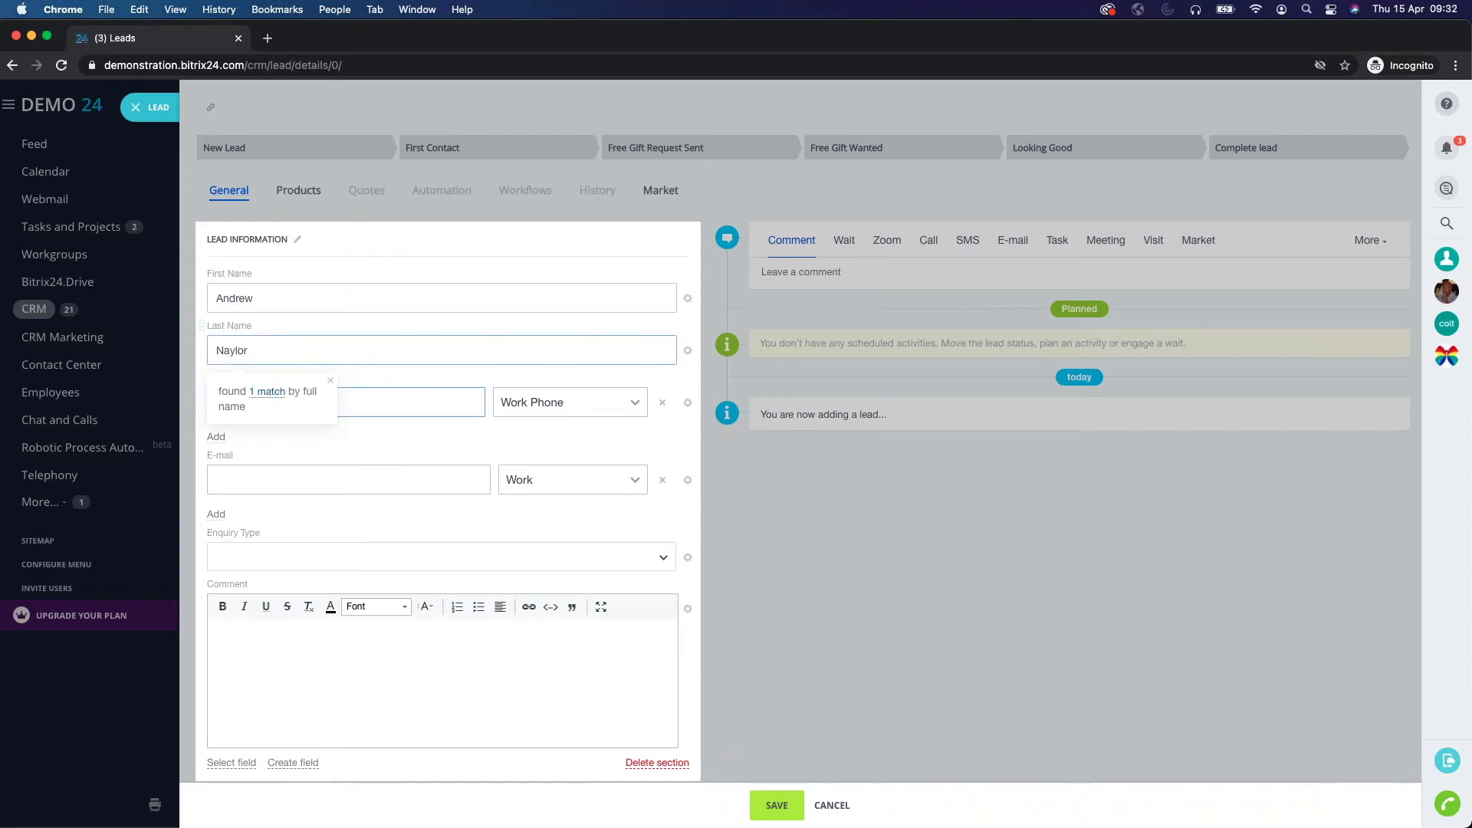
pyautogui.click(268, 393)
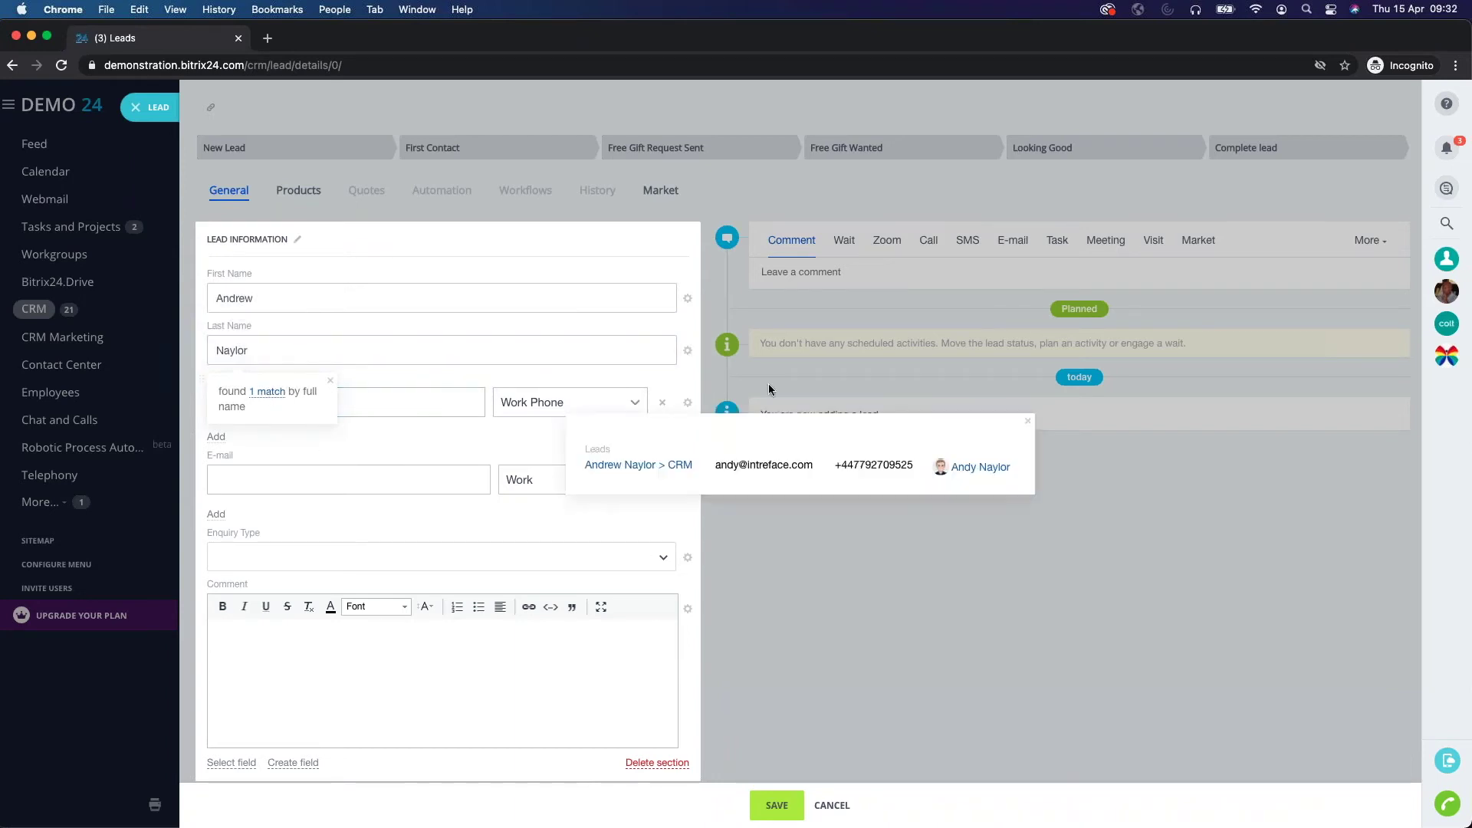
pyautogui.click(1027, 425)
pyautogui.click(405, 363)
pyautogui.click(331, 381)
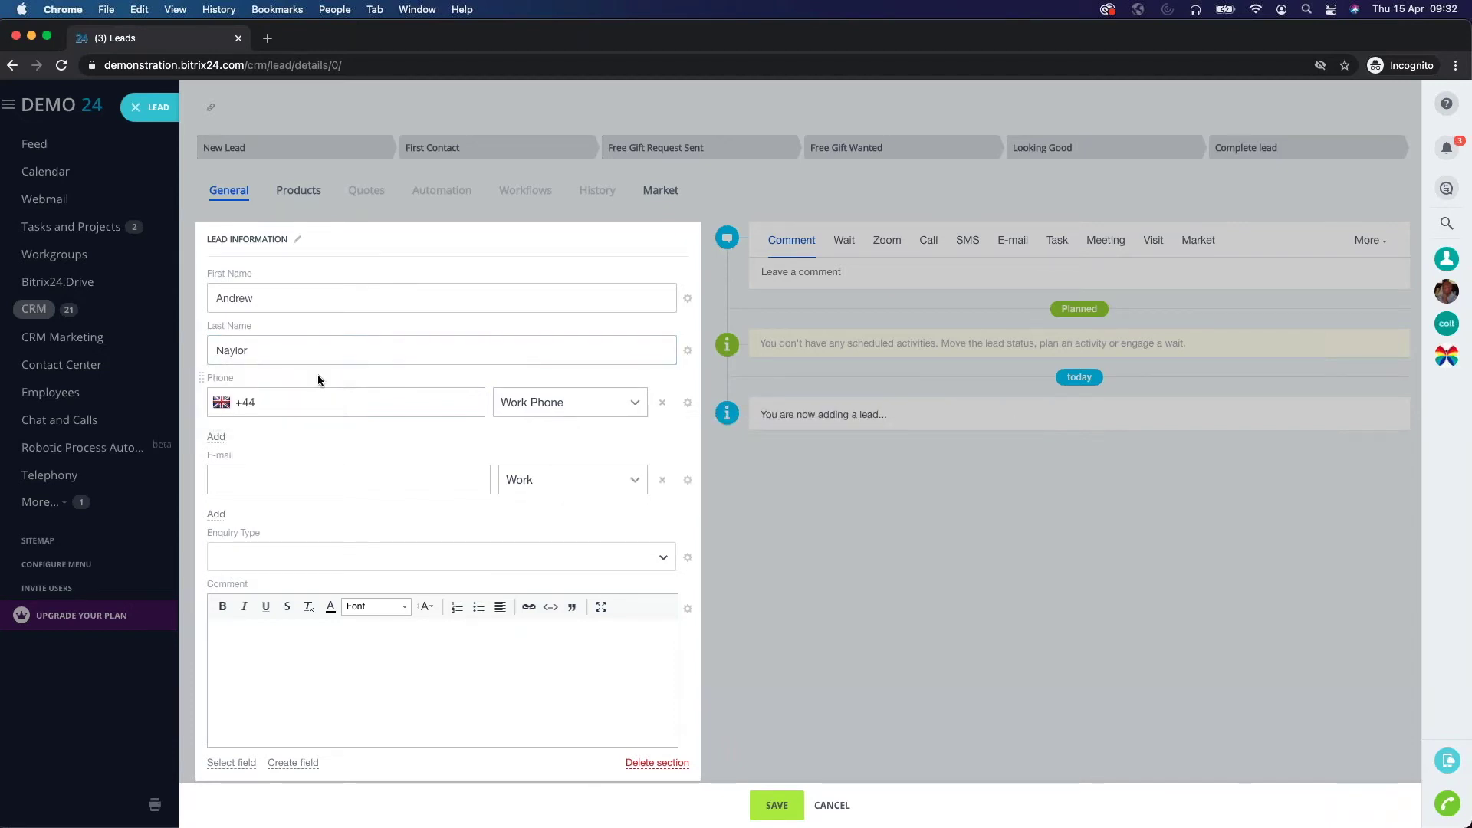
# Enter the contact's phone number and e-mail address in the new lead.
pyautogui.click(335, 404)
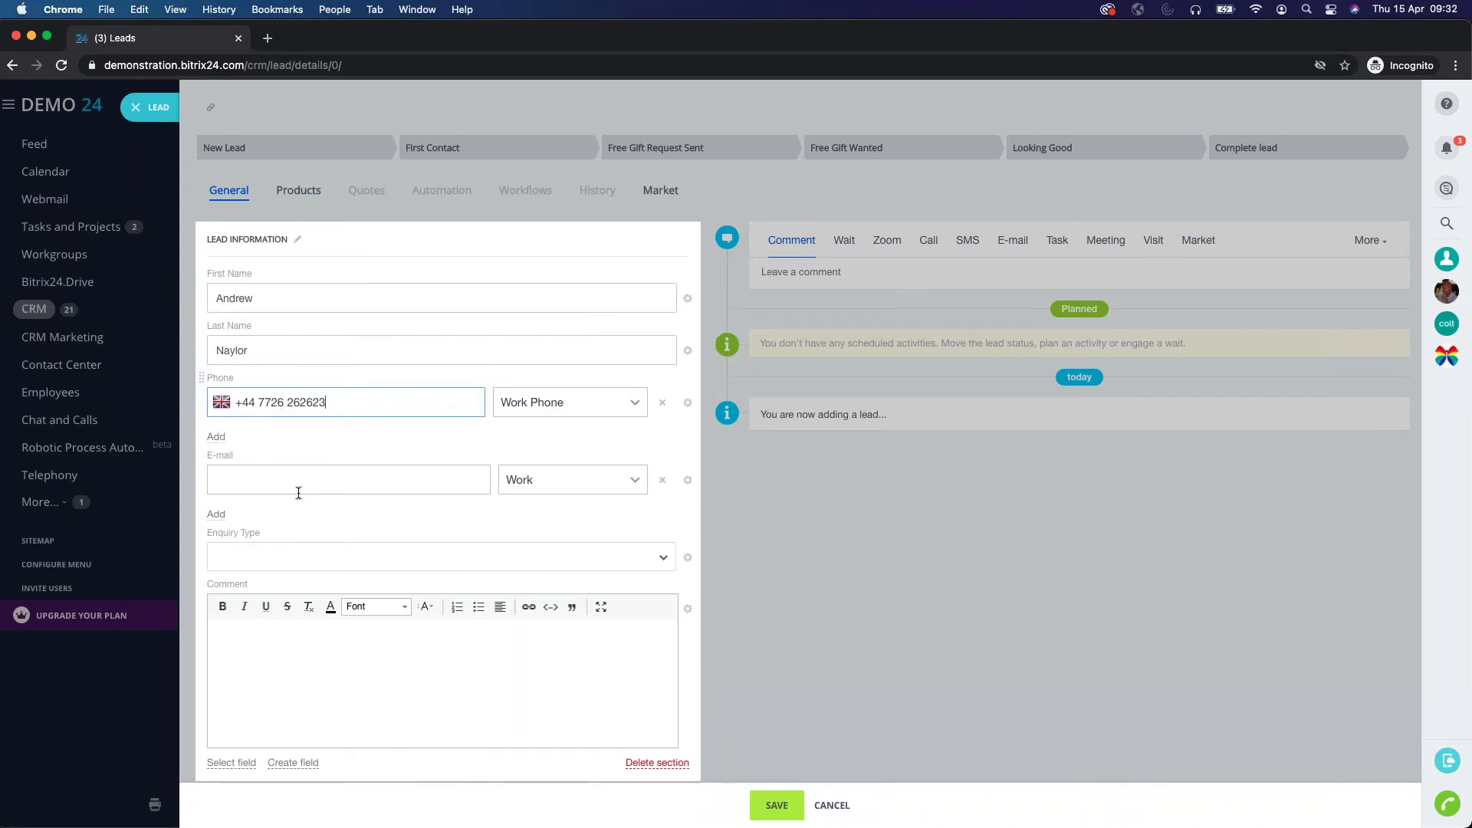
pyautogui.click(282, 486)
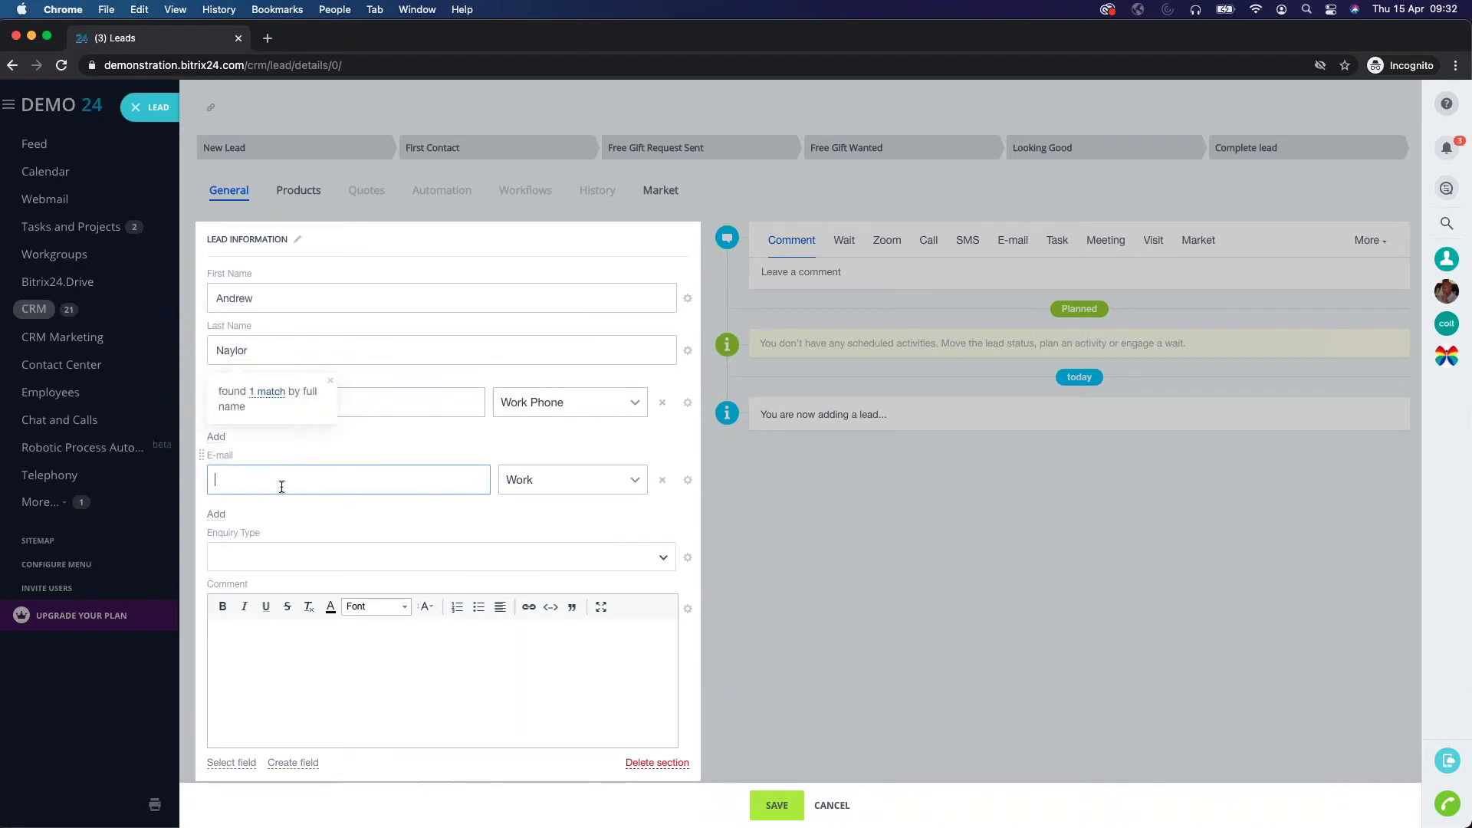
pyautogui.click(331, 381)
pyautogui.click(258, 484)
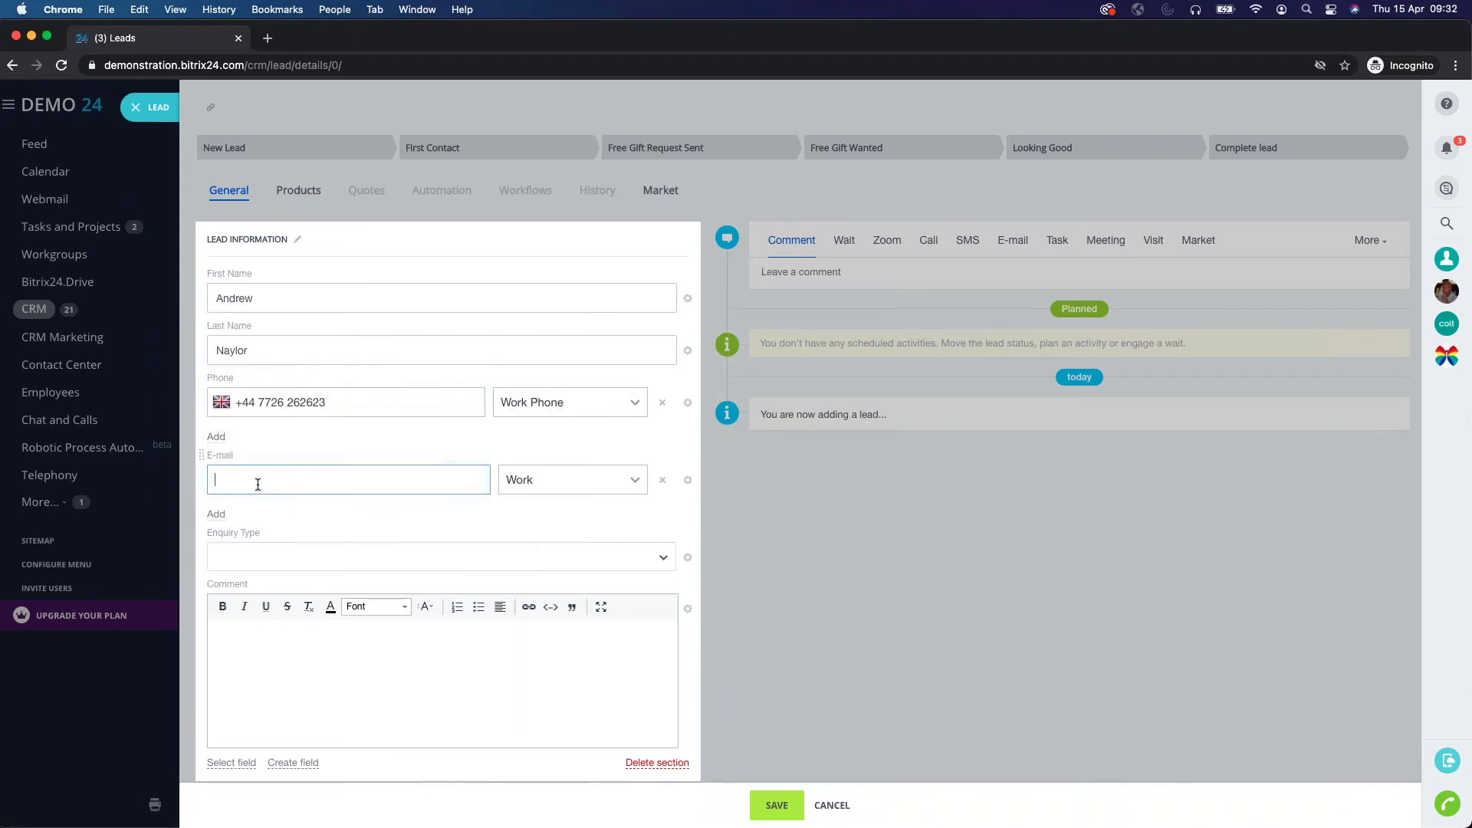
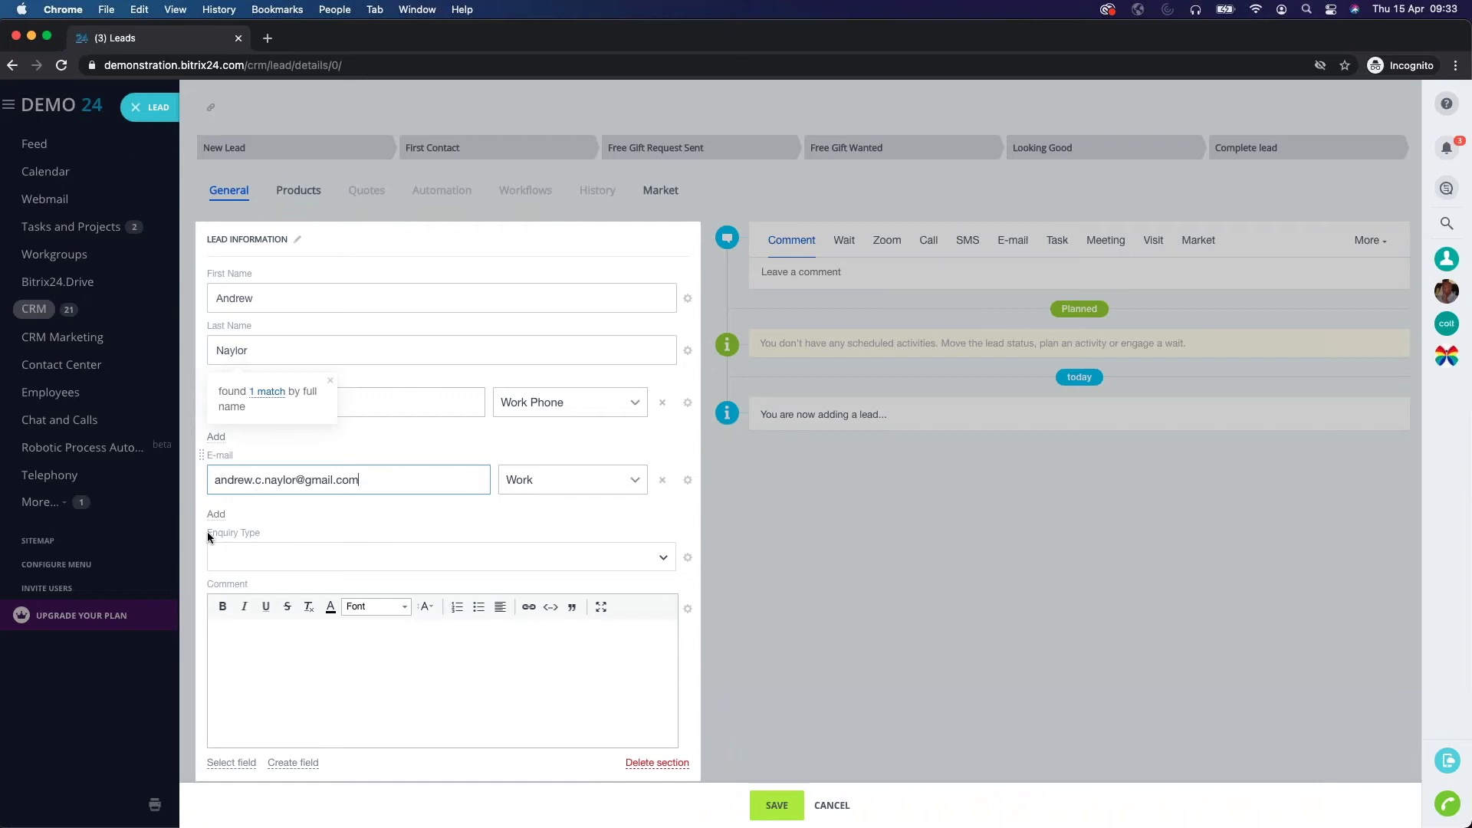
# Set Enquiry Type to Training and add a comment about the customer's Cloud training enquiry.
pyautogui.click(255, 559)
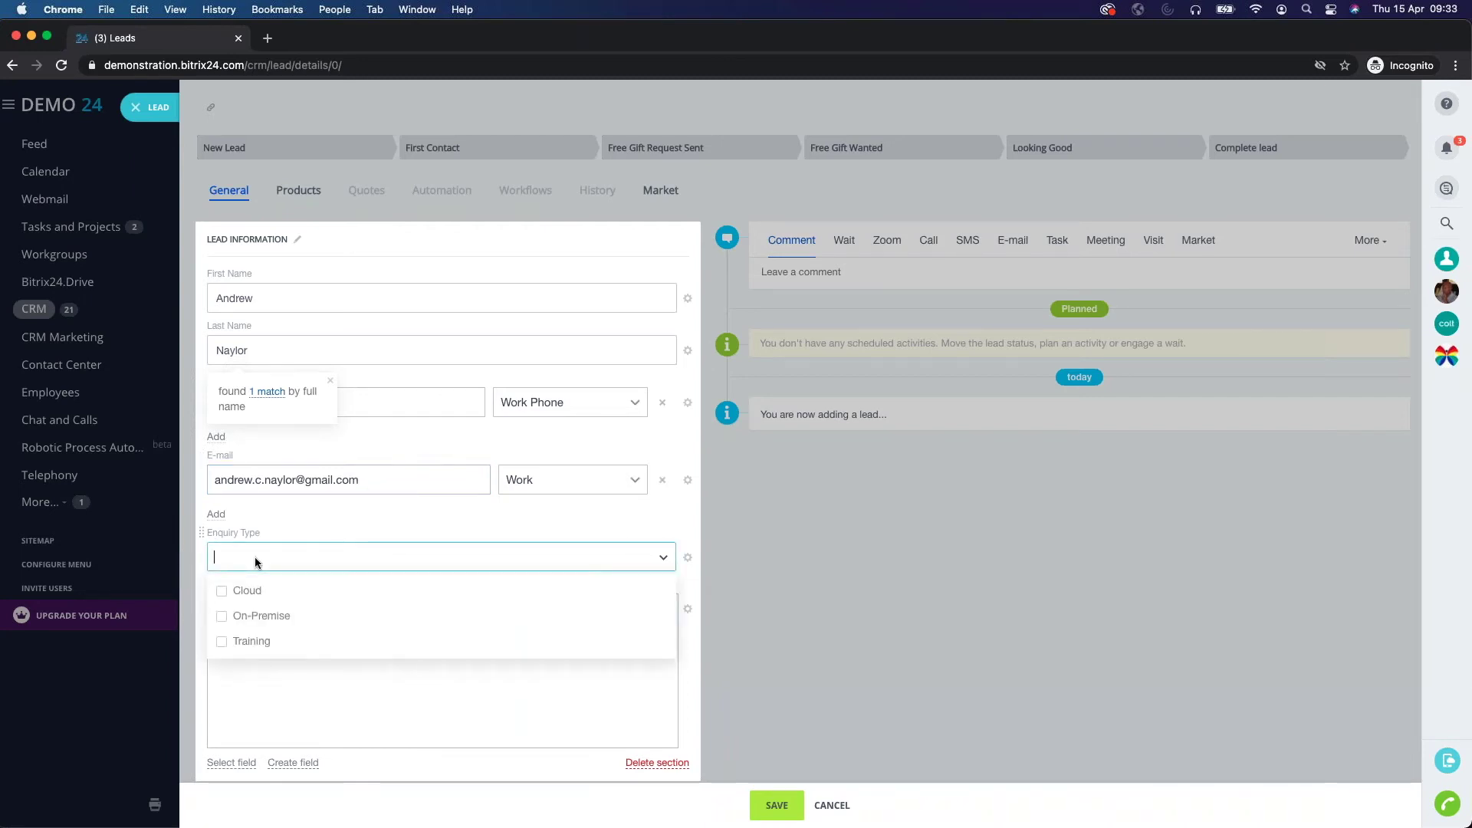
pyautogui.click(250, 648)
pyautogui.click(278, 718)
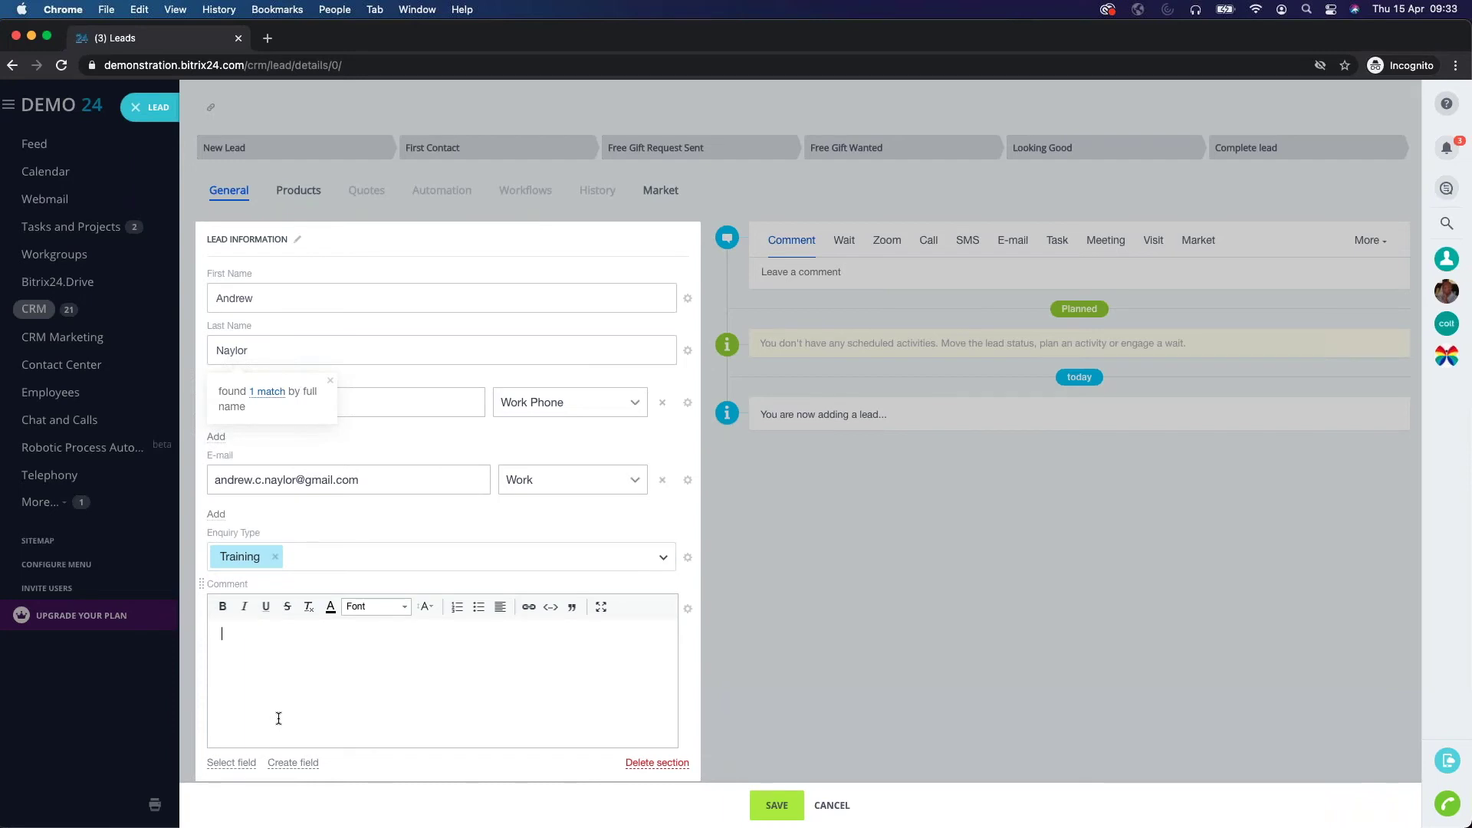
pyautogui.write('Customer has called up to enquire a')
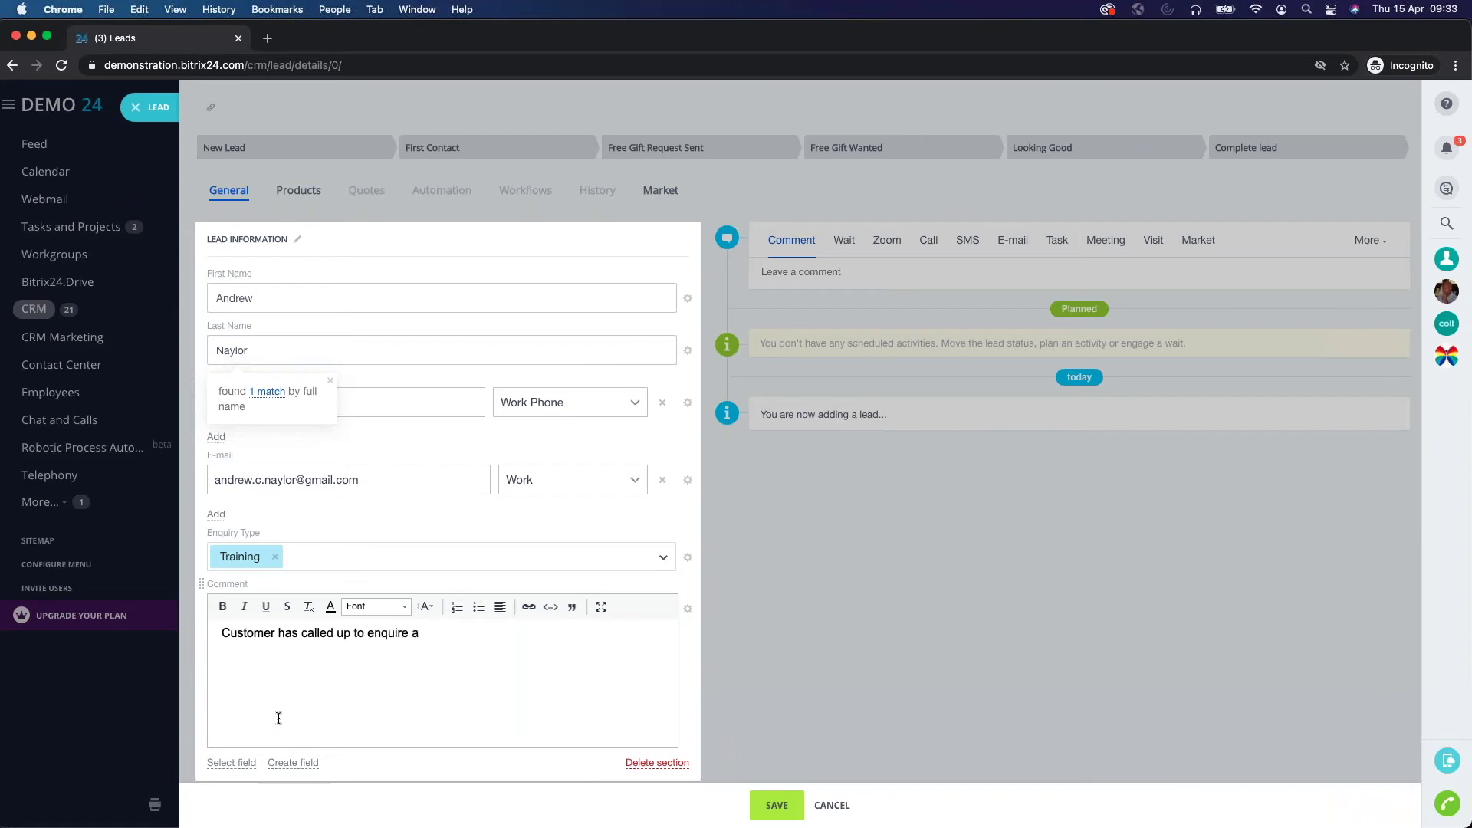
pyautogui.write('but ut some Cloud training.')
# Save the new lead, choosing Ignore and Save in the Possible clones dialog.
pyautogui.scroll(-2, 309, 701)
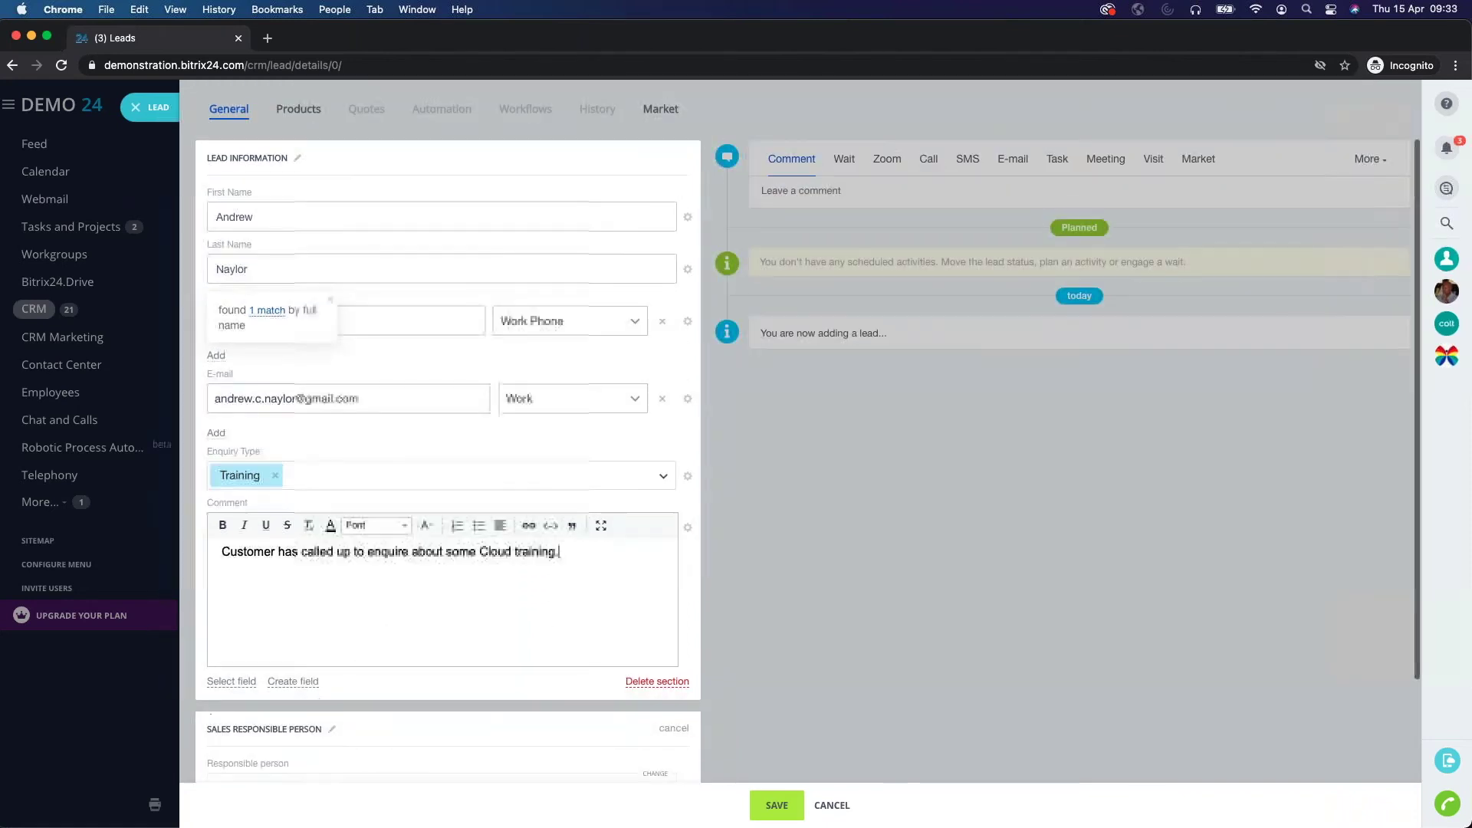
pyautogui.click(776, 807)
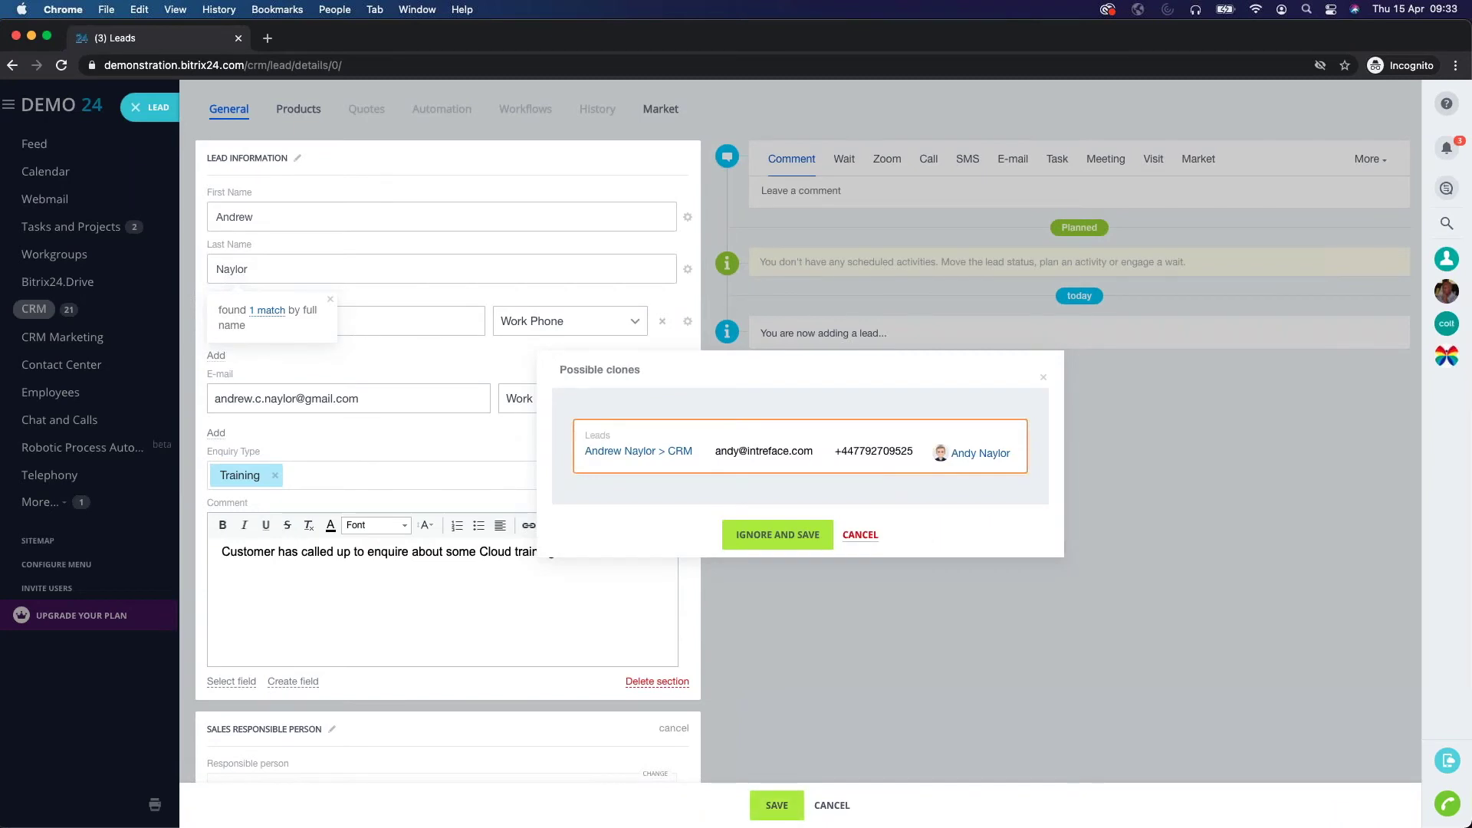
pyautogui.click(780, 535)
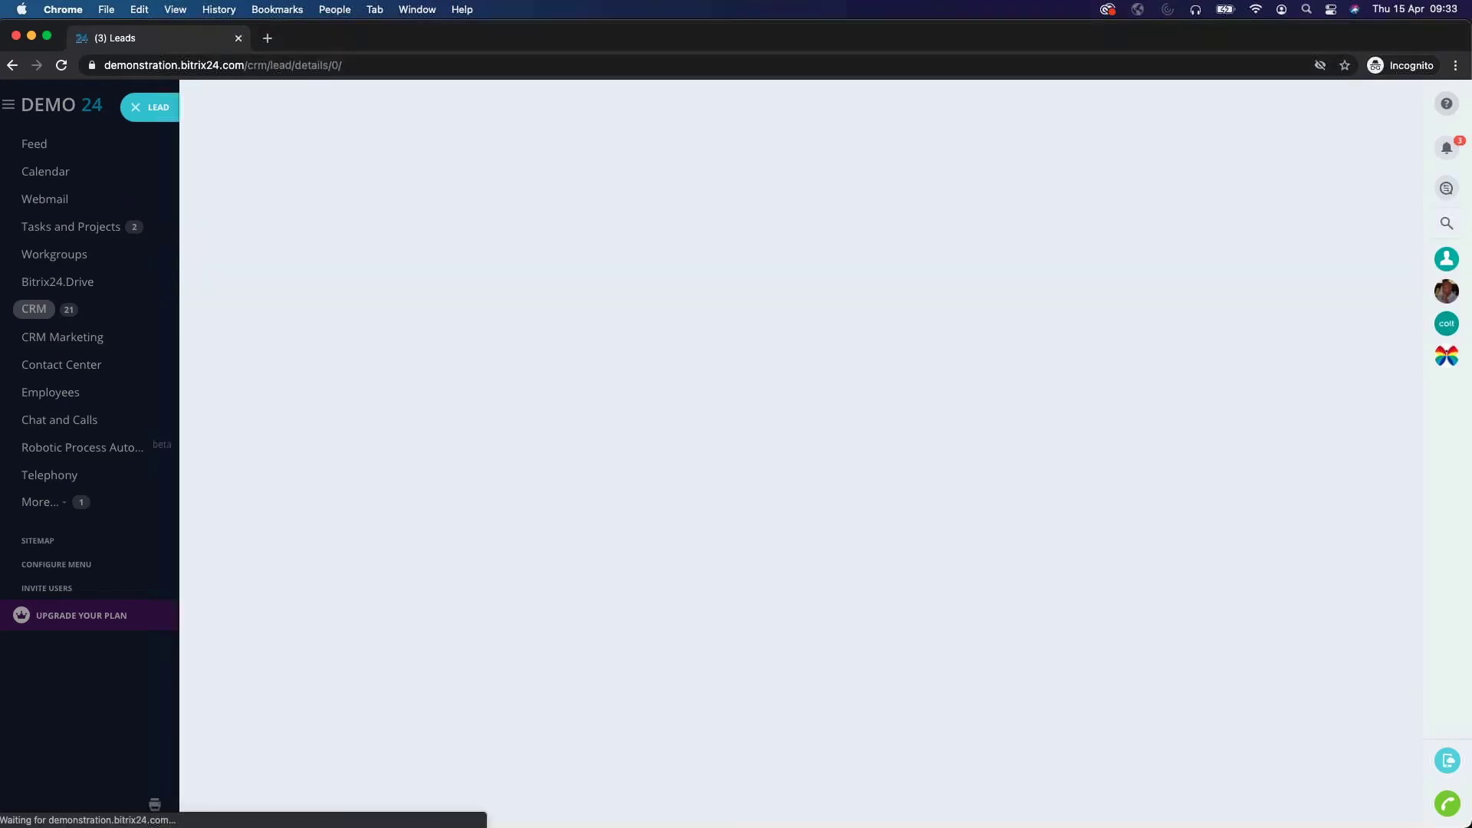
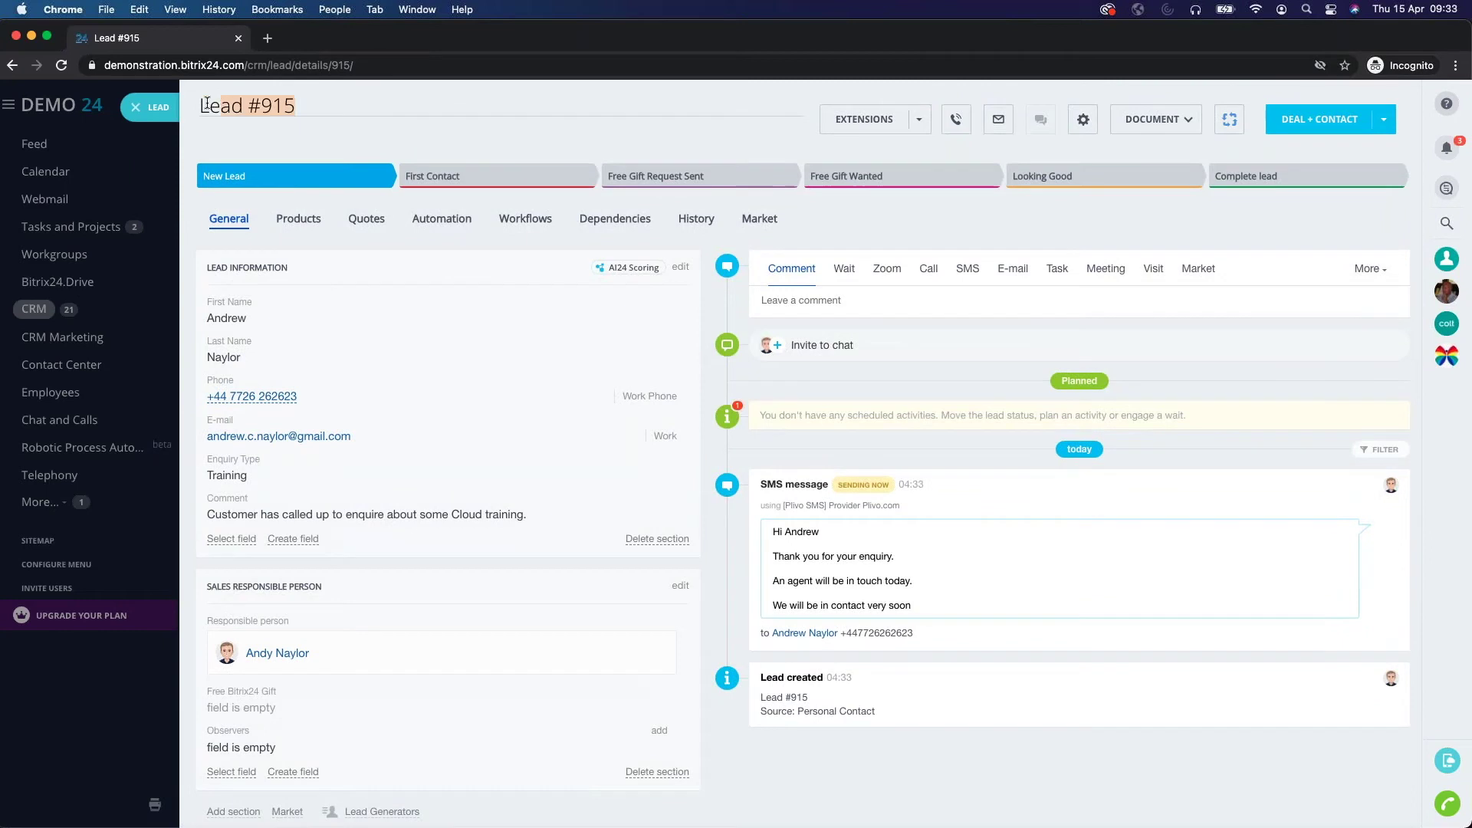
# Retitle lead #915 as 'Training Enquiry' and view its automation rules.
pyautogui.write('T')
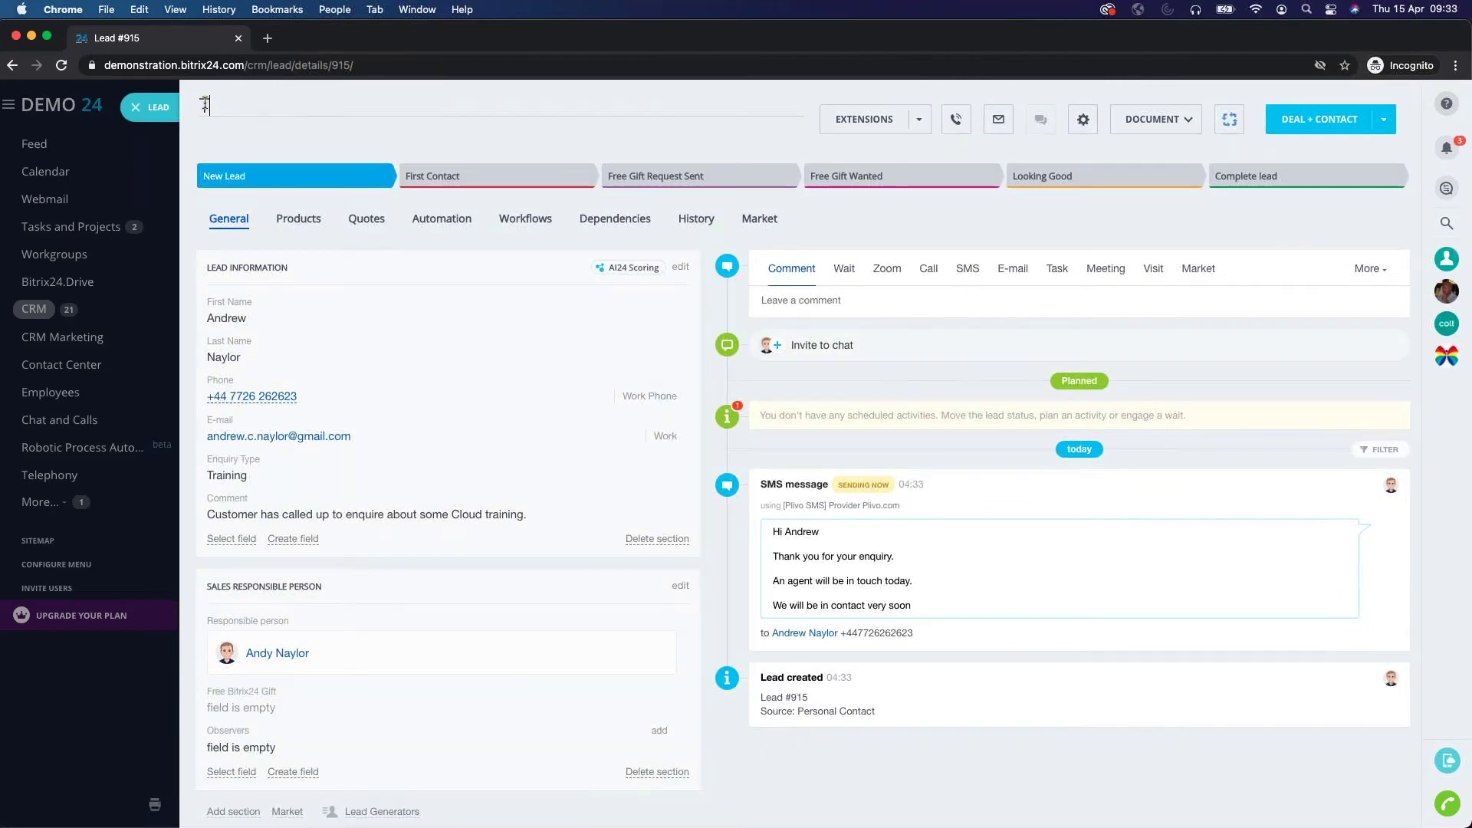
pyautogui.write('raining Enquiry')
pyautogui.click(318, 150)
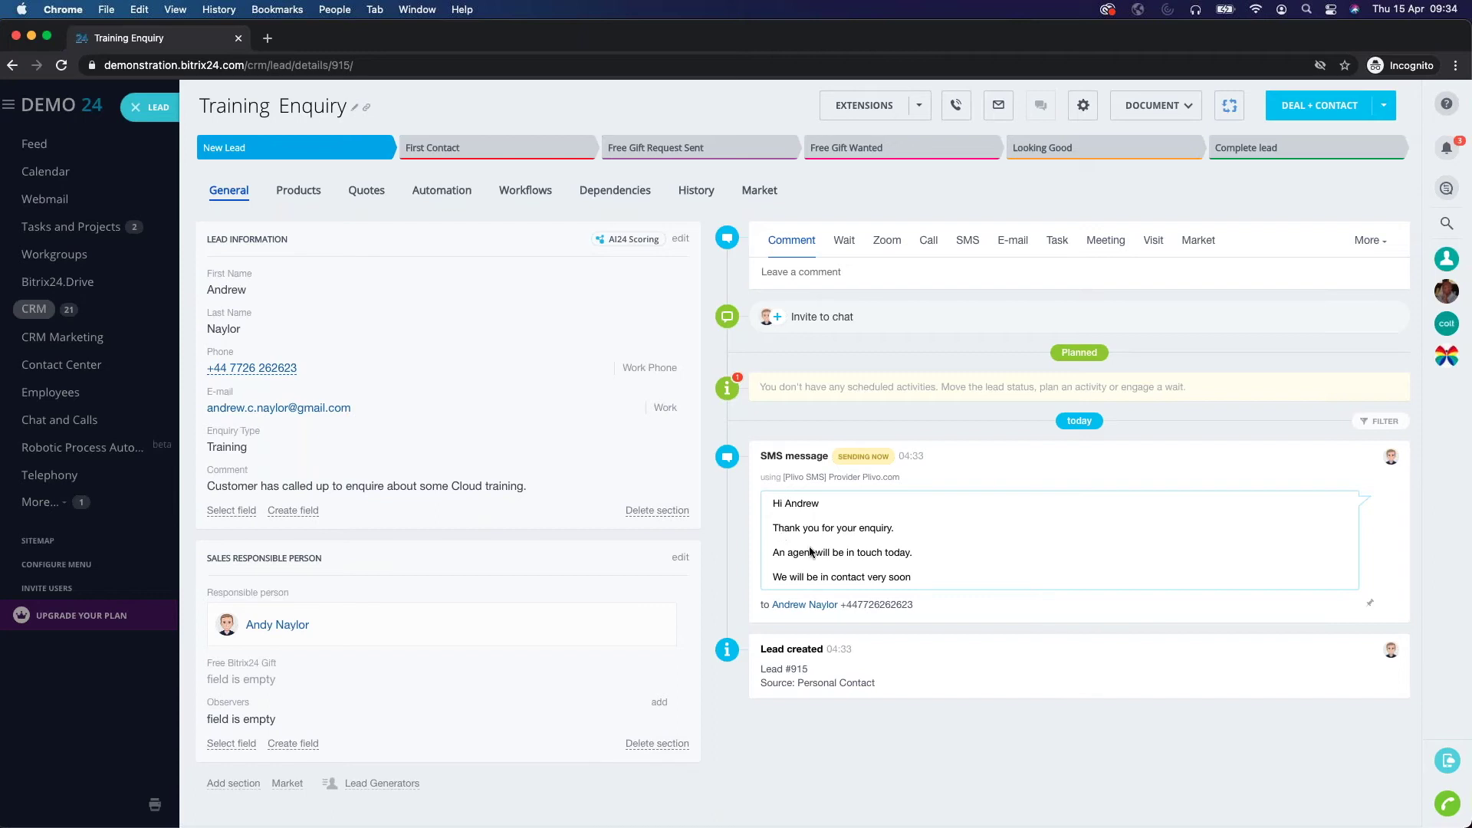
pyautogui.click(444, 193)
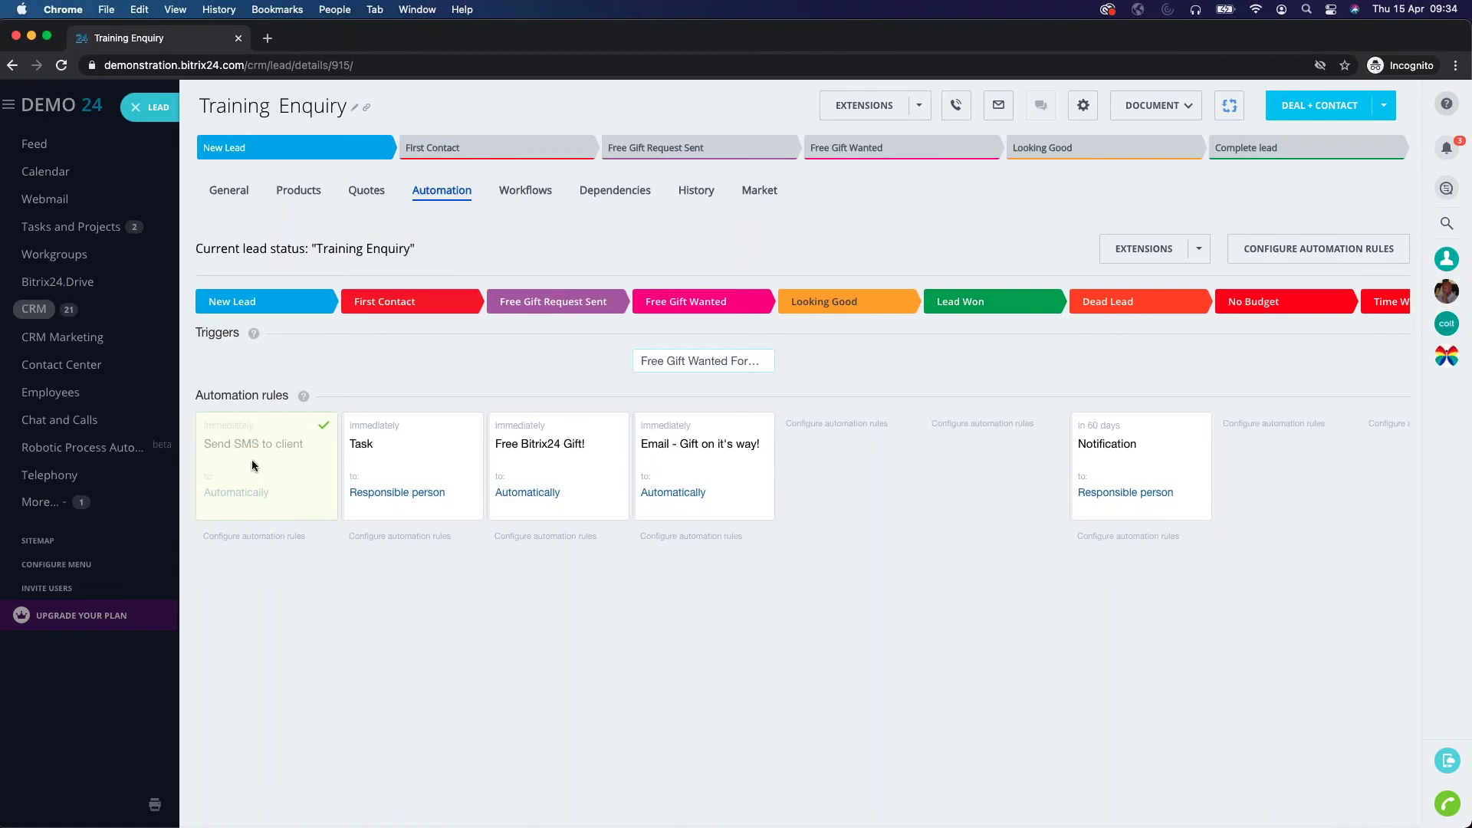
# On the leads kanban, move the Training Enquiry card from New Lead to Free Gift Request Sent, then reopen it.
pyautogui.click(142, 109)
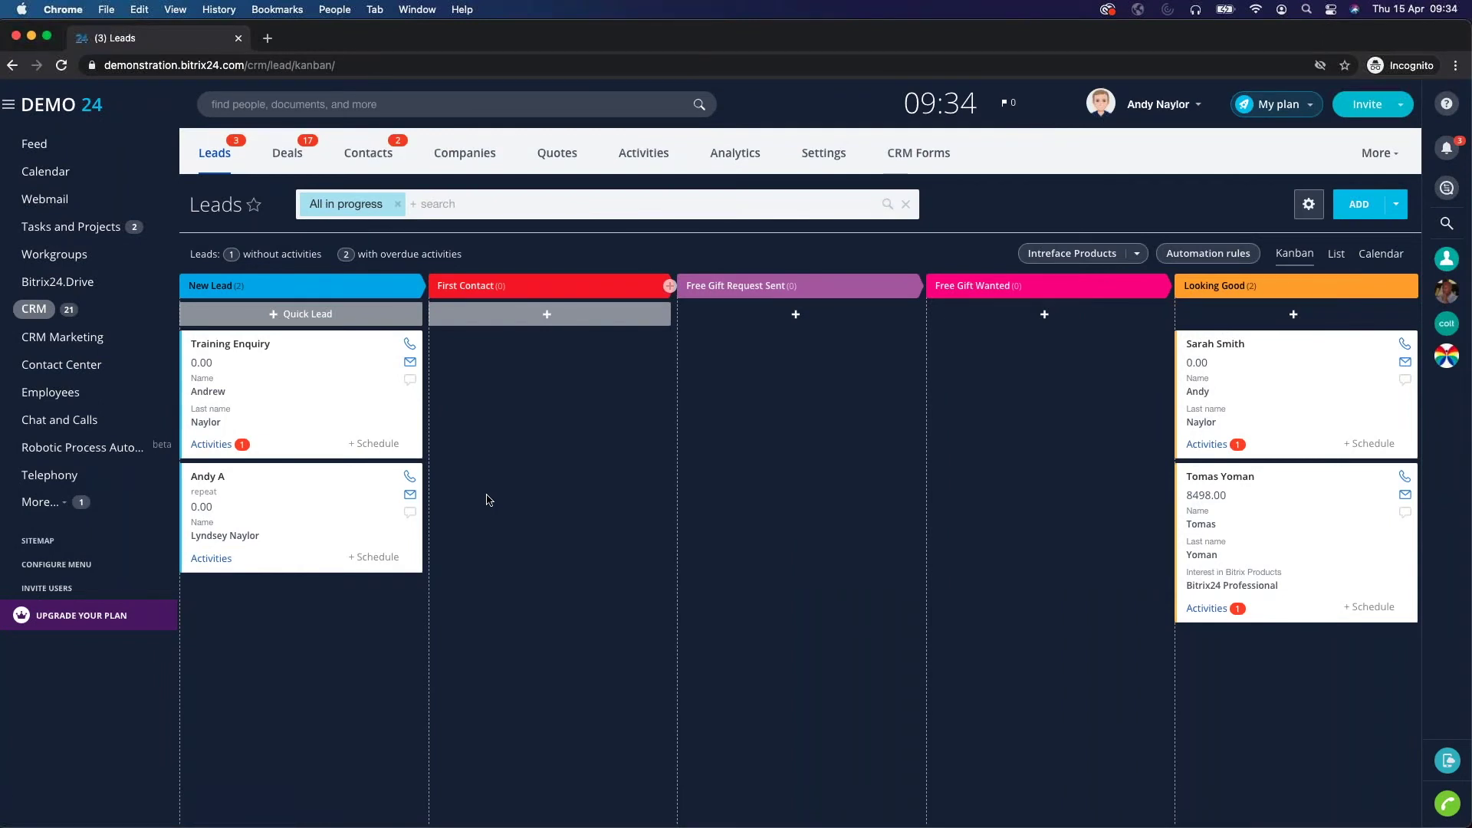
pyautogui.moveTo(379, 402); pyautogui.dragTo(713, 357)
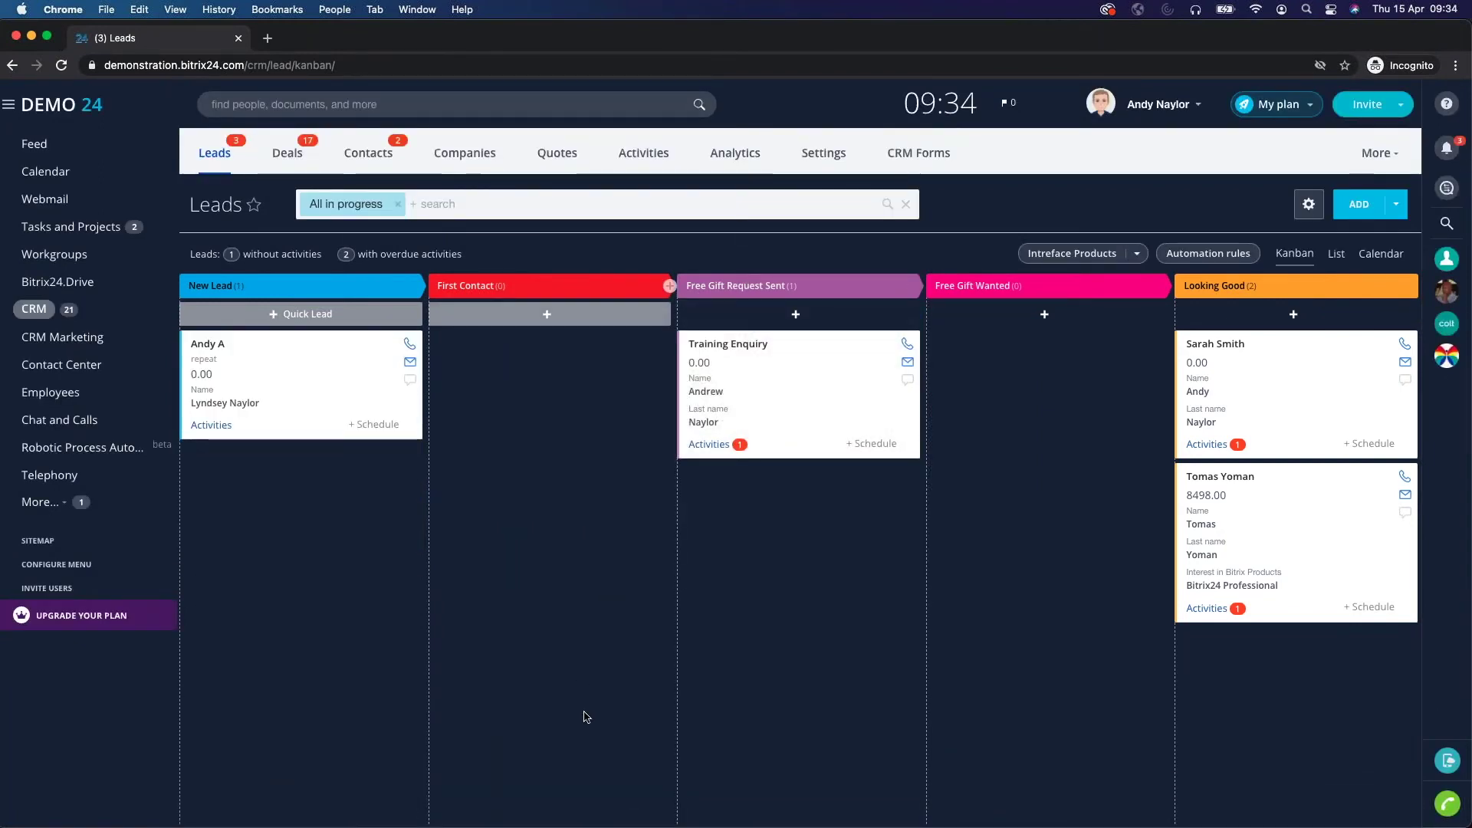
pyautogui.click(739, 346)
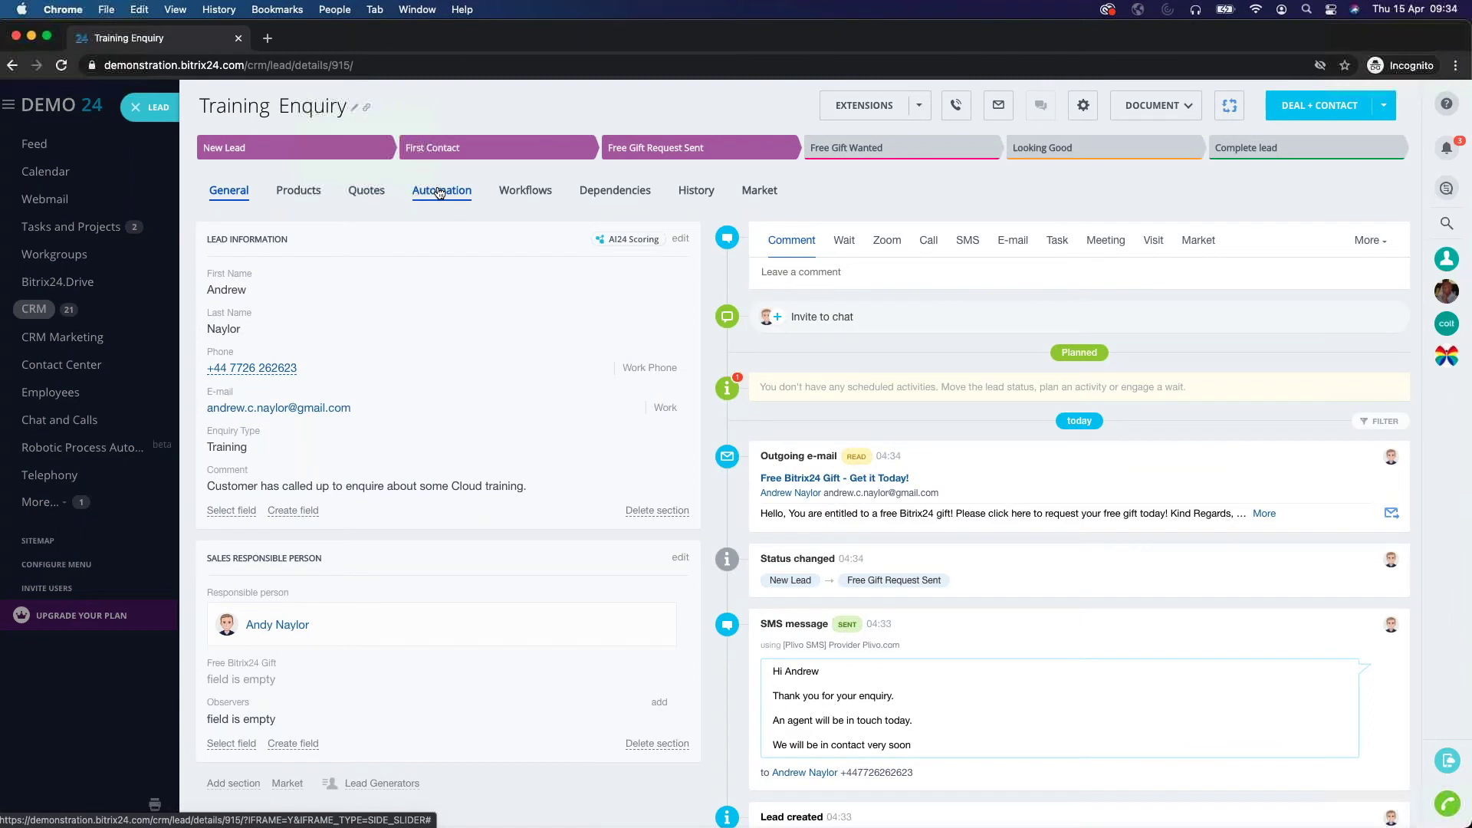
# Check the Automation tab and the outgoing free gift e-mail in the timeline, then switch to Gmail.
pyautogui.click(439, 193)
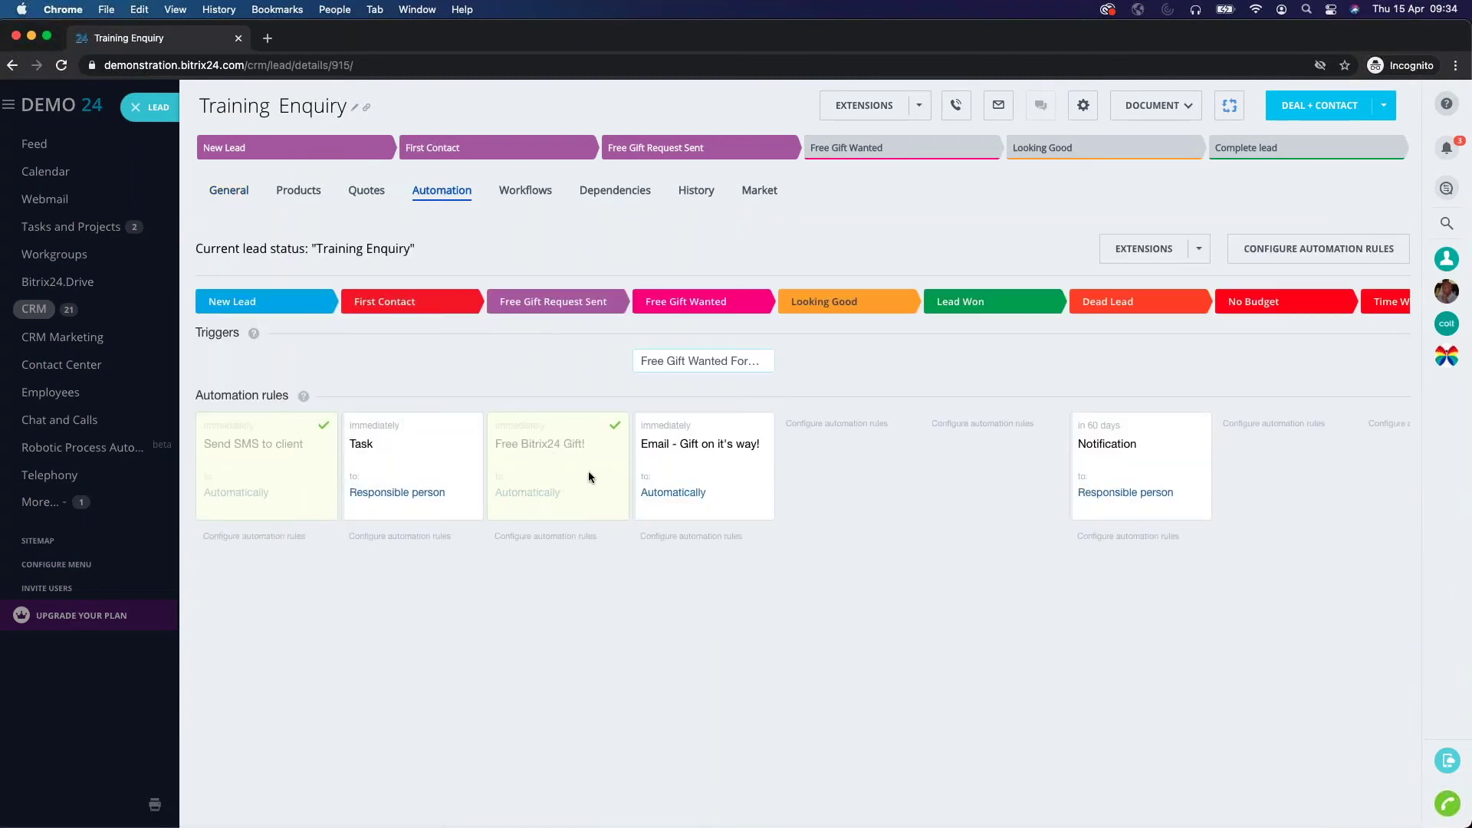
pyautogui.click(217, 193)
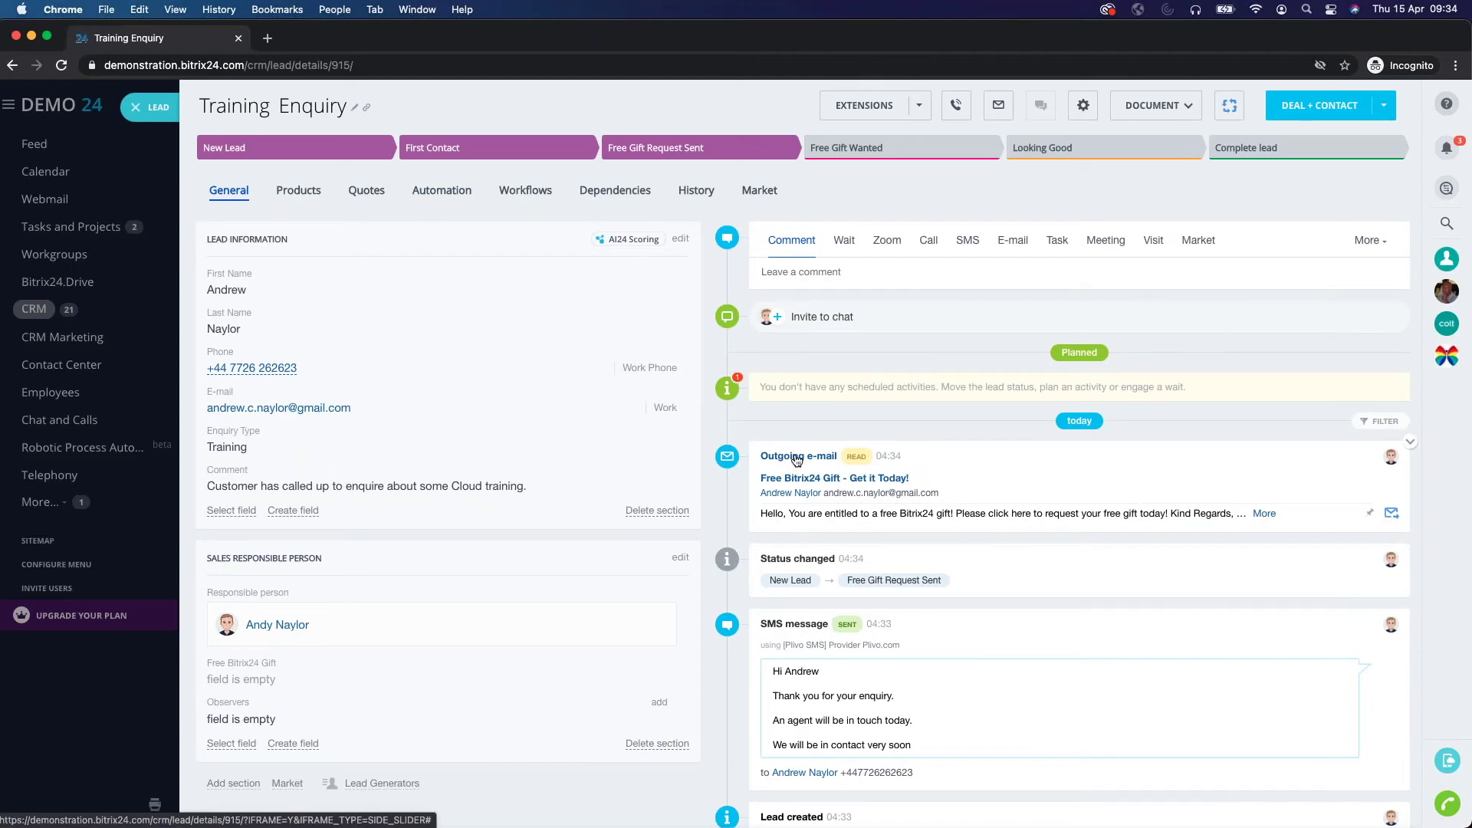
pyautogui.click(796, 460)
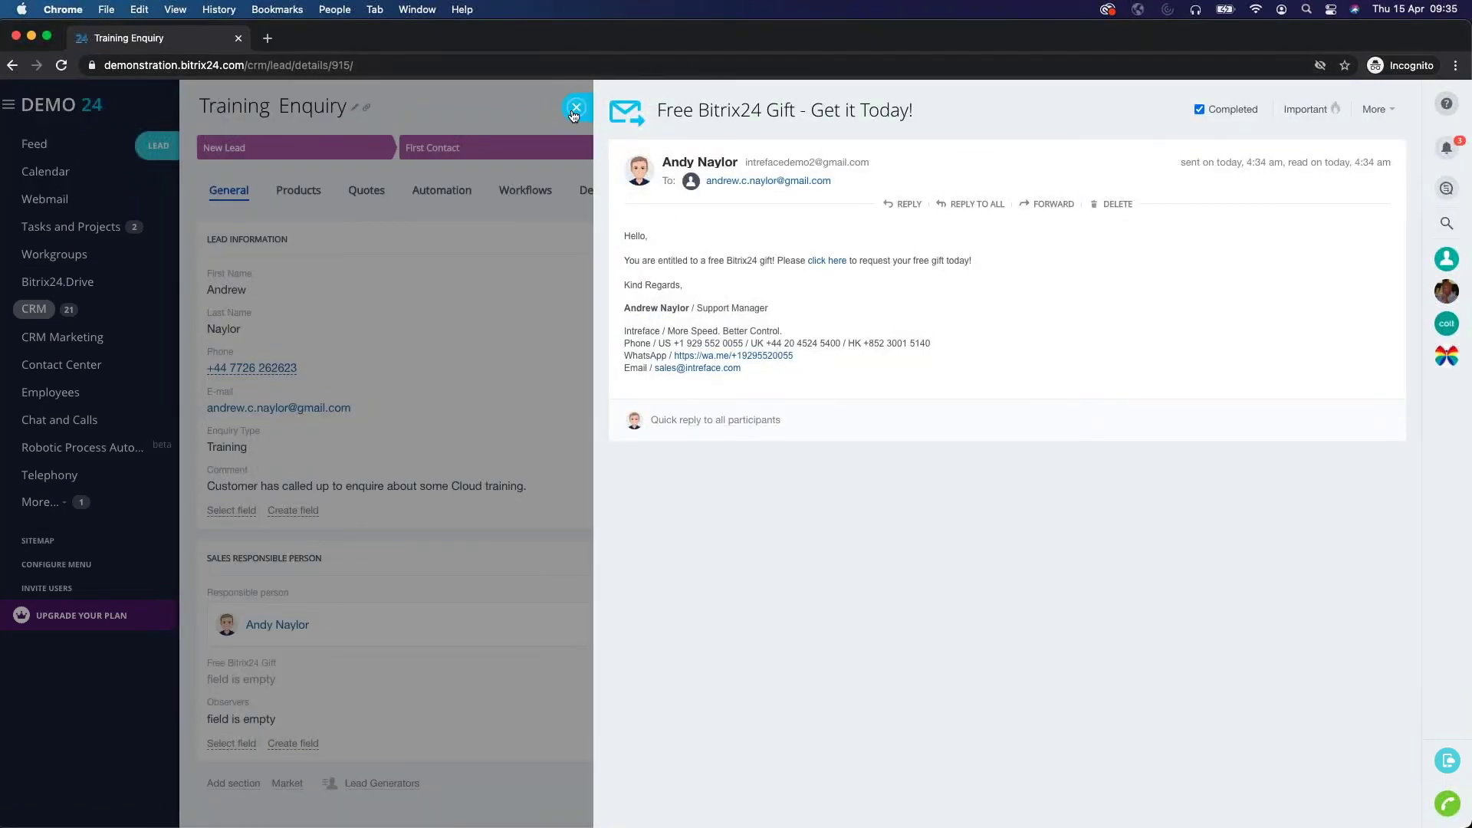
pyautogui.click(576, 108)
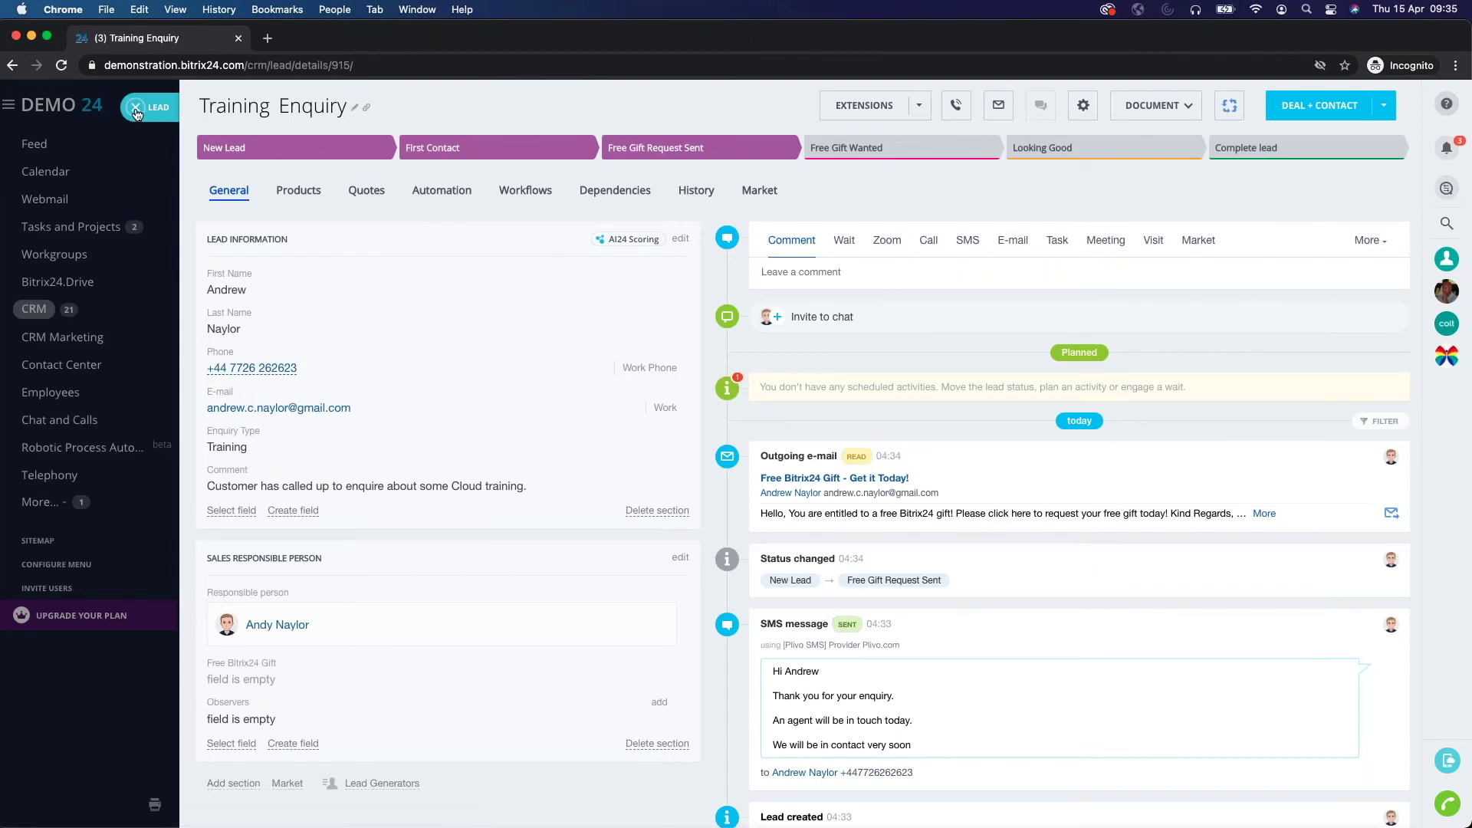
pyautogui.click(136, 111)
pyautogui.hotkey('ctrl', 'Right')
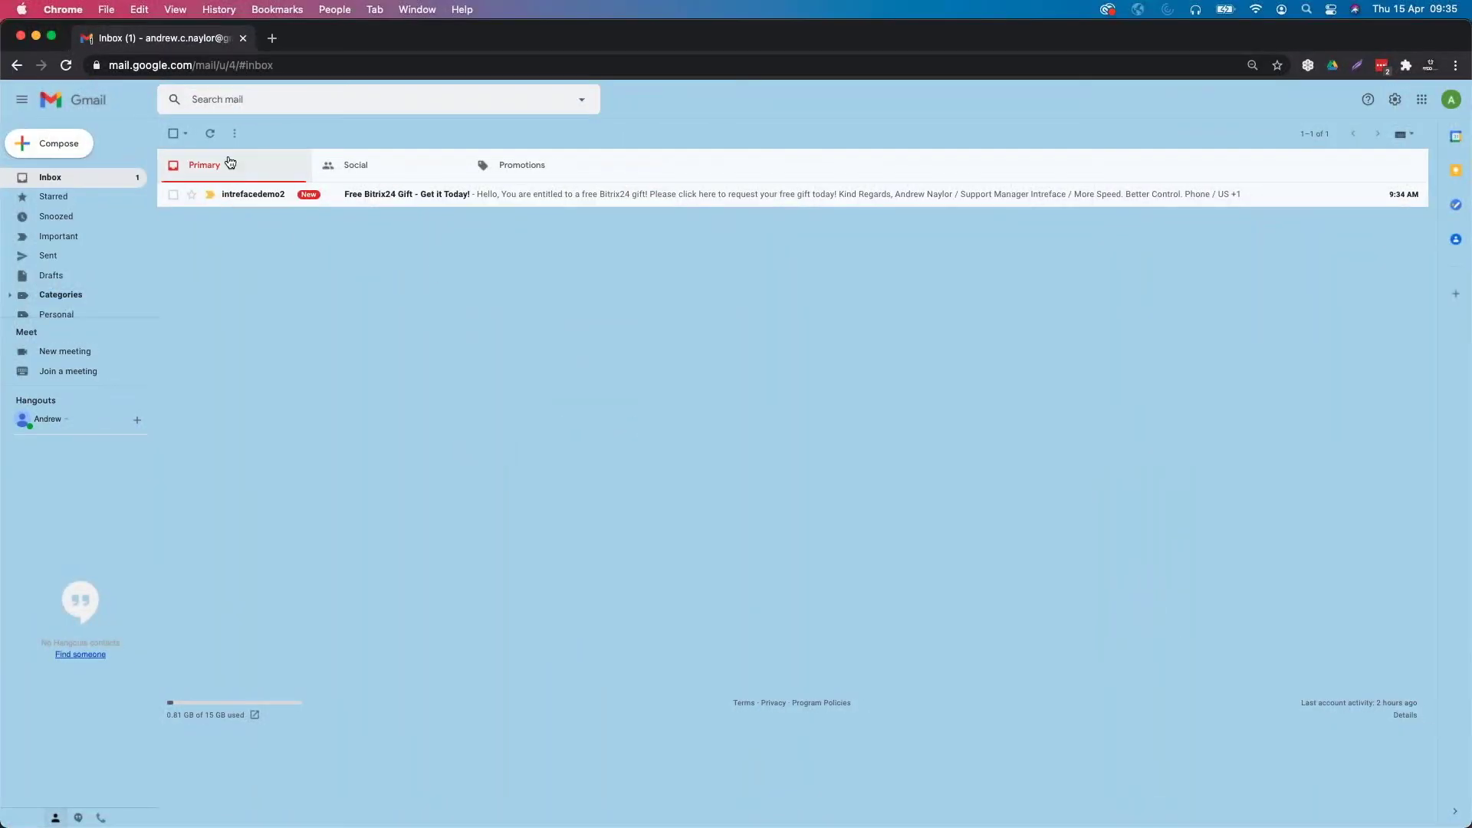
# Open the 'Free Bitrix24 Gift' e-mail and open its 'click here' link in a new tab.
pyautogui.click(394, 201)
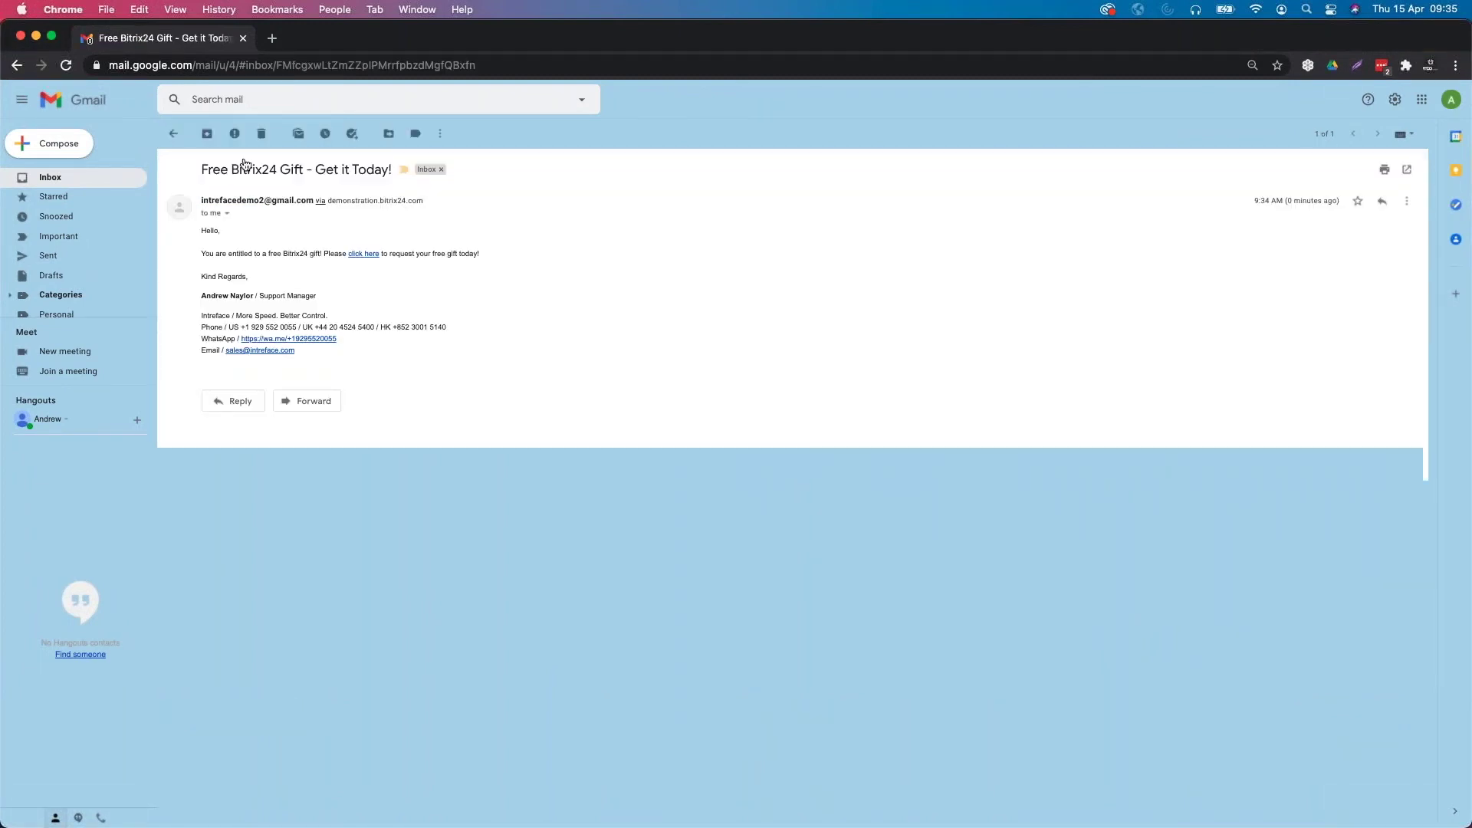
pyautogui.rightClick(365, 261)
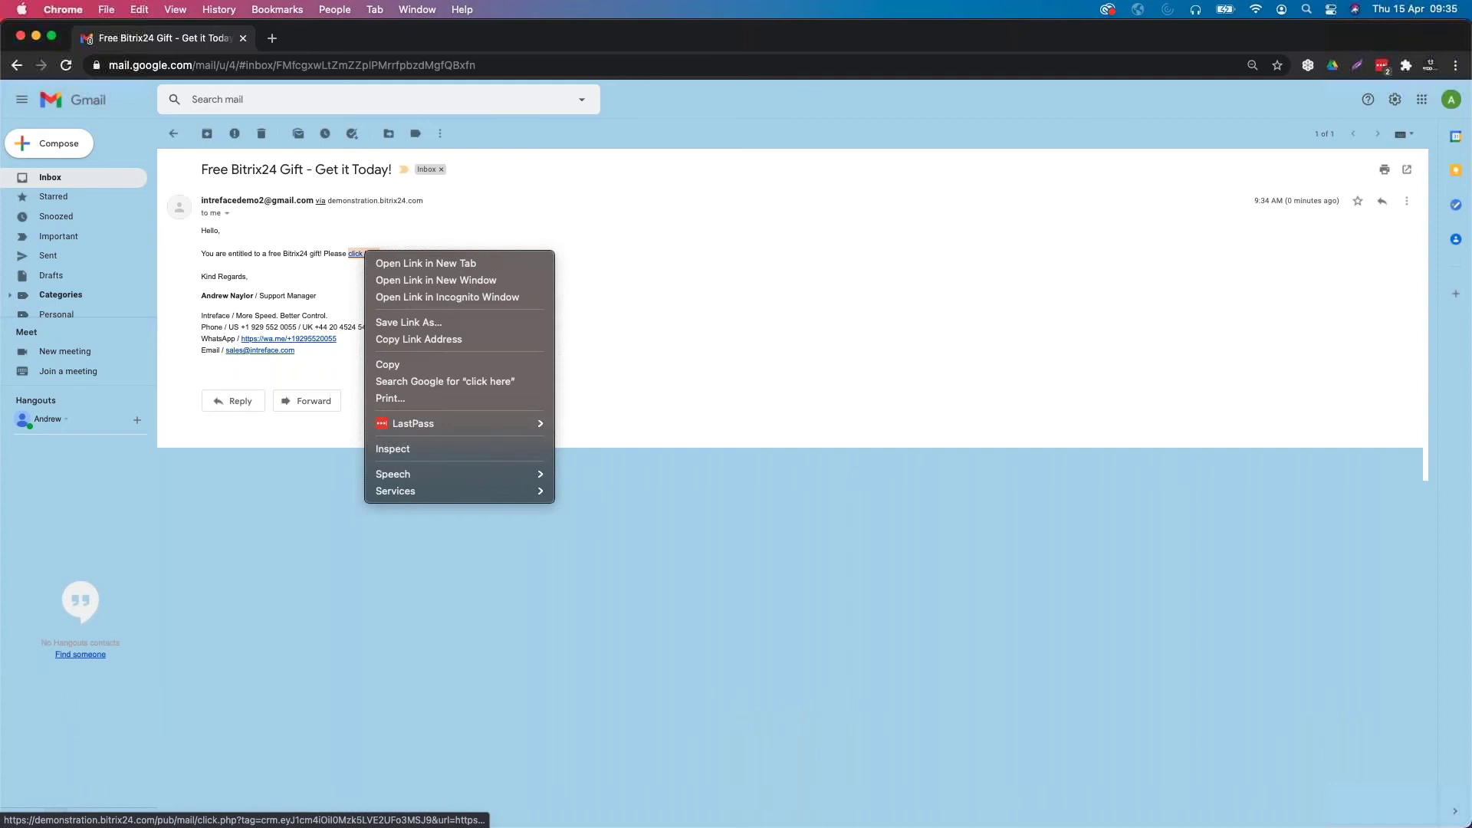
pyautogui.click(389, 258)
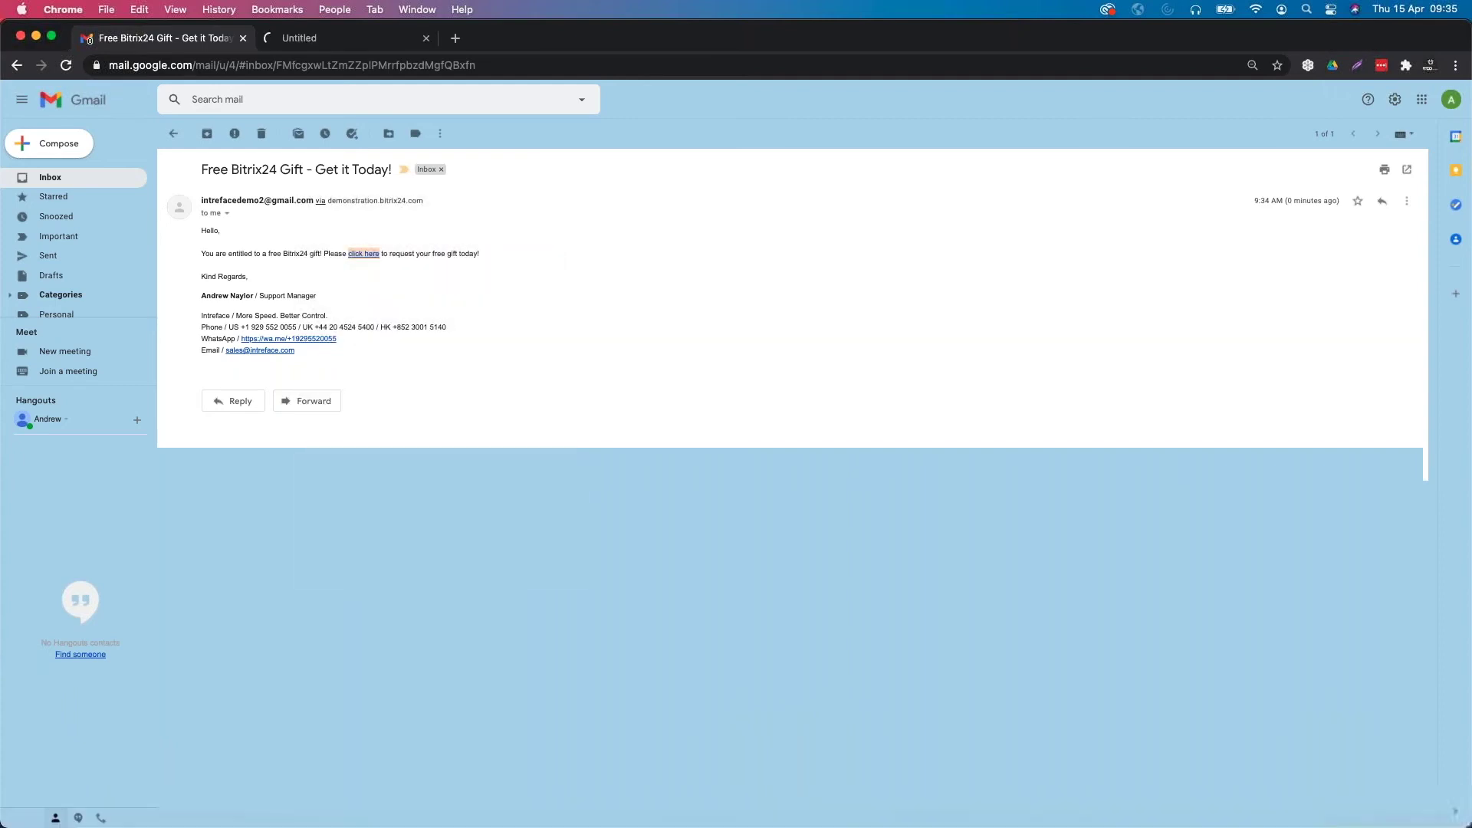
pyautogui.click(349, 46)
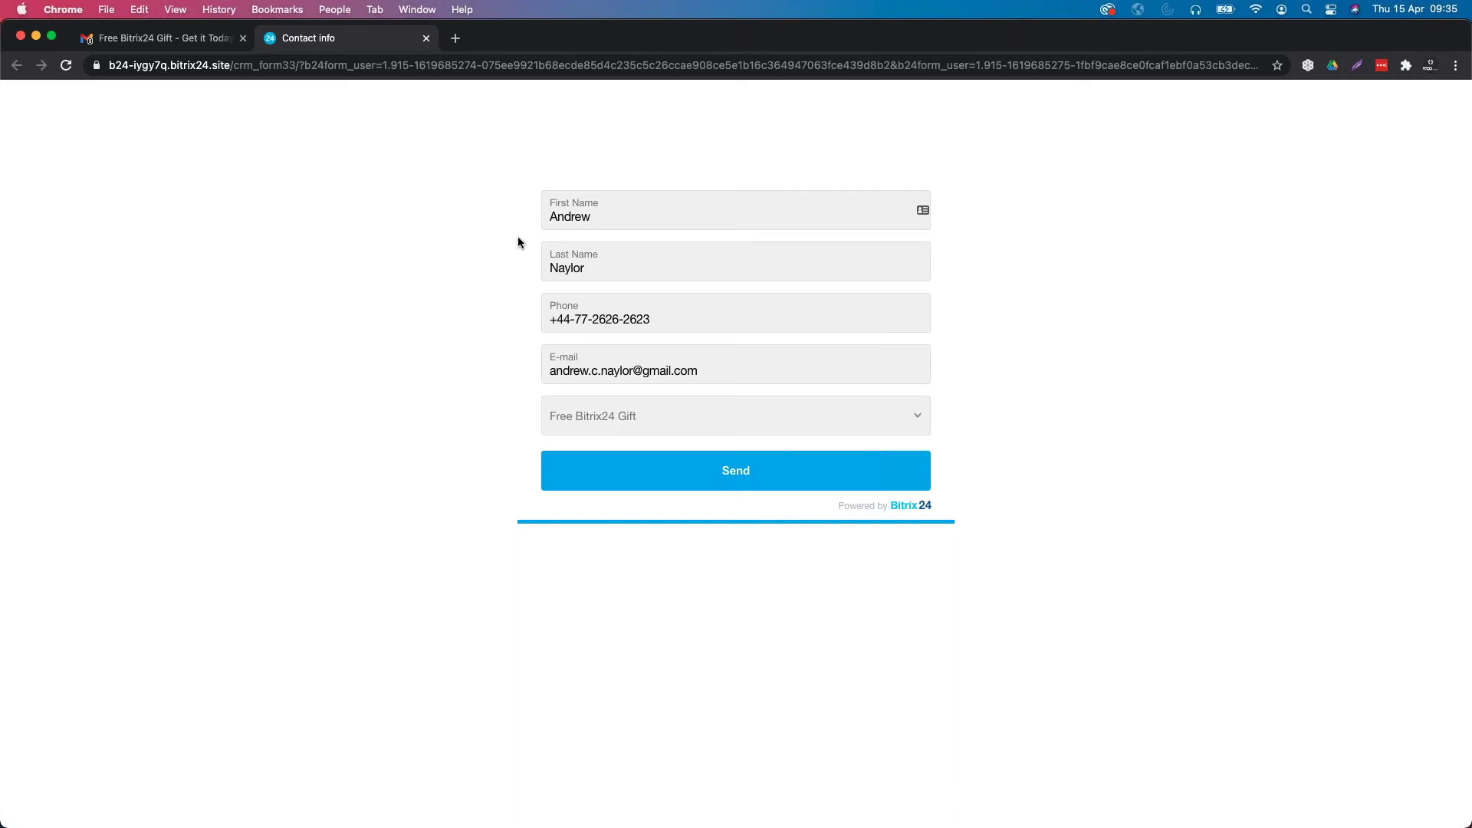
# Choose Bitrix24 Coffee Cup as the free gift, send the form, and return to the Bitrix24 board.
pyautogui.click(664, 421)
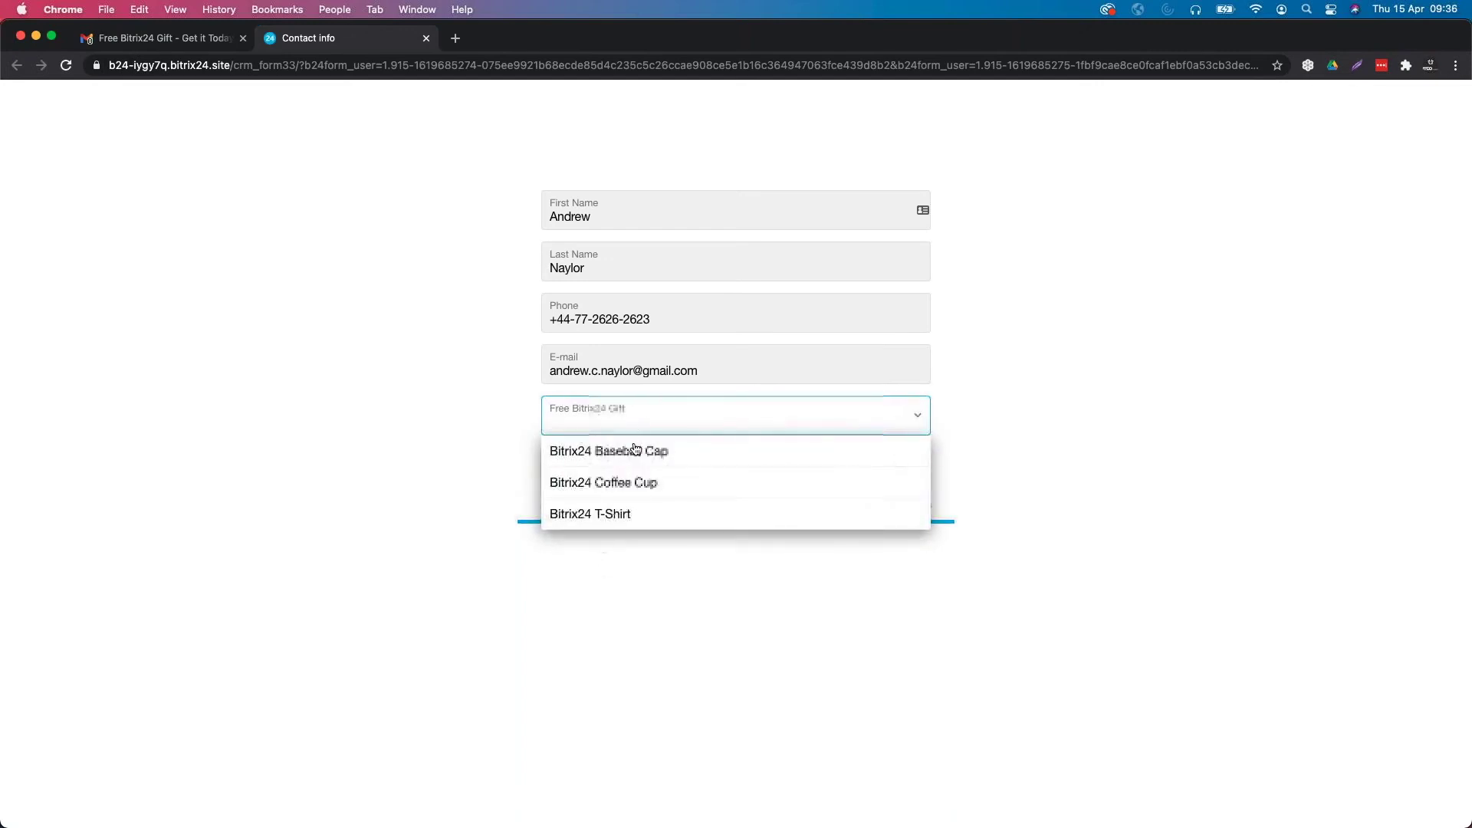
pyautogui.click(629, 483)
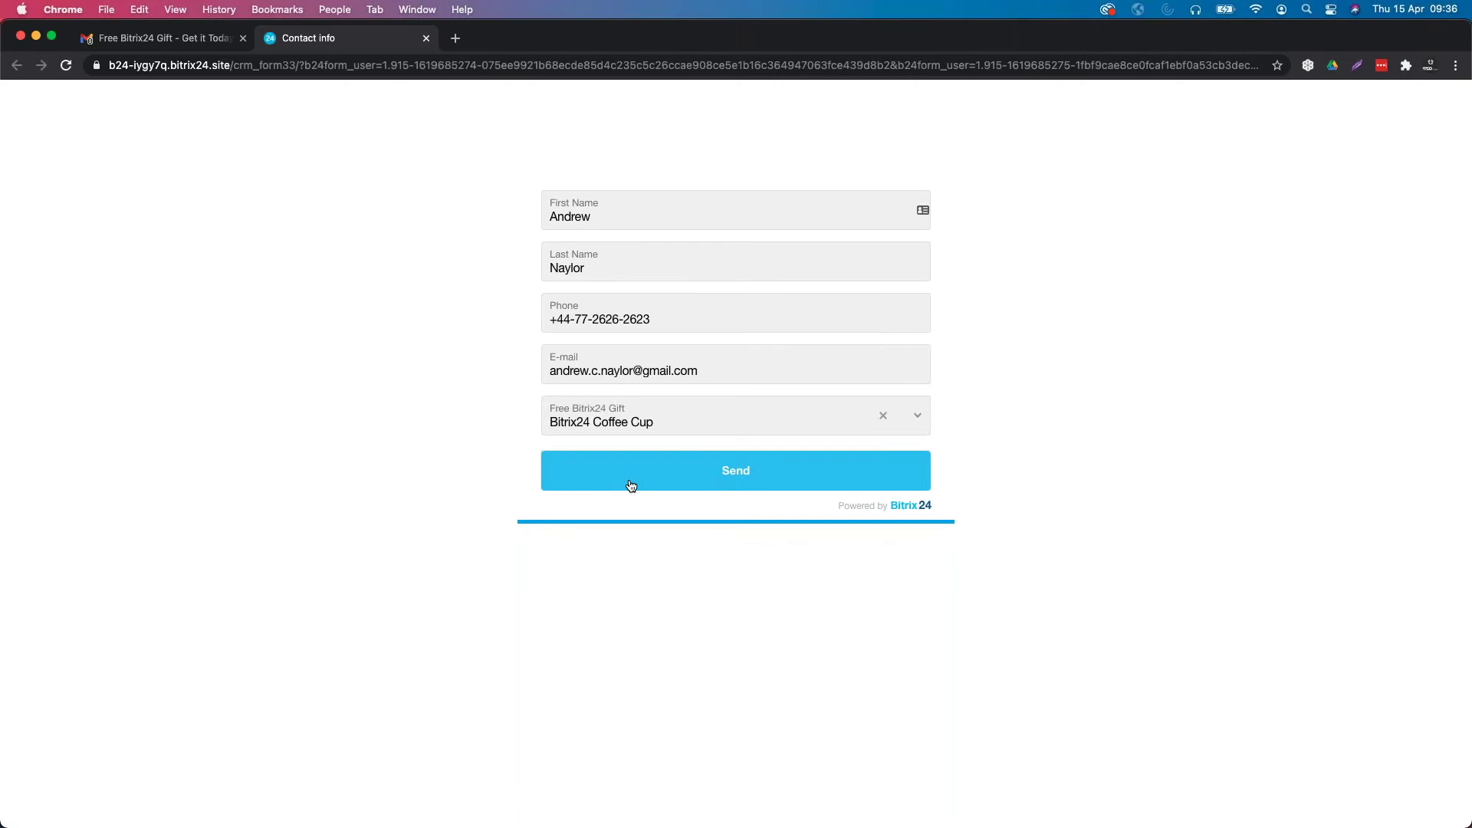
pyautogui.click(699, 480)
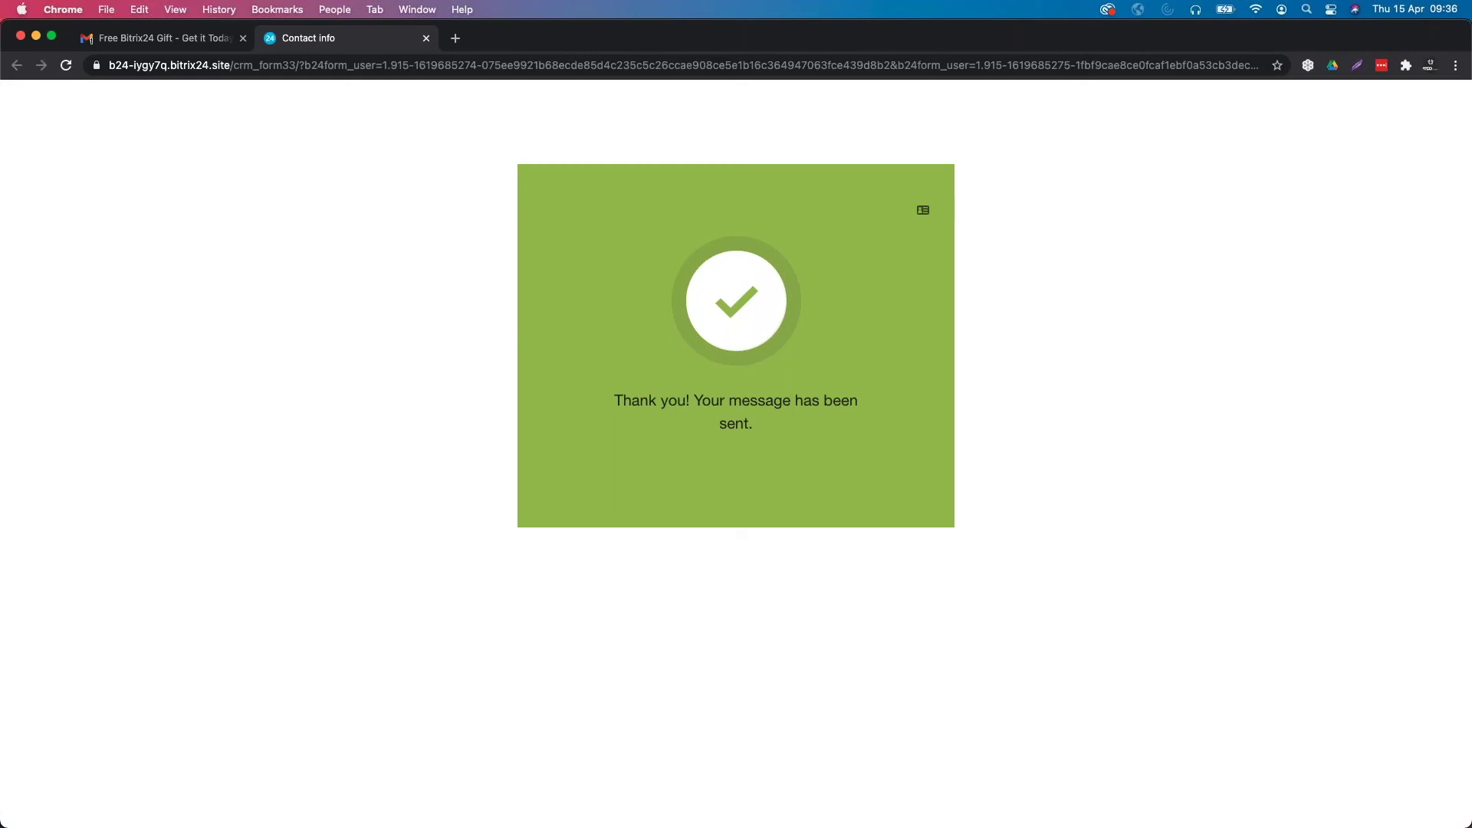
pyautogui.hotkey('ctrl', 'Left')
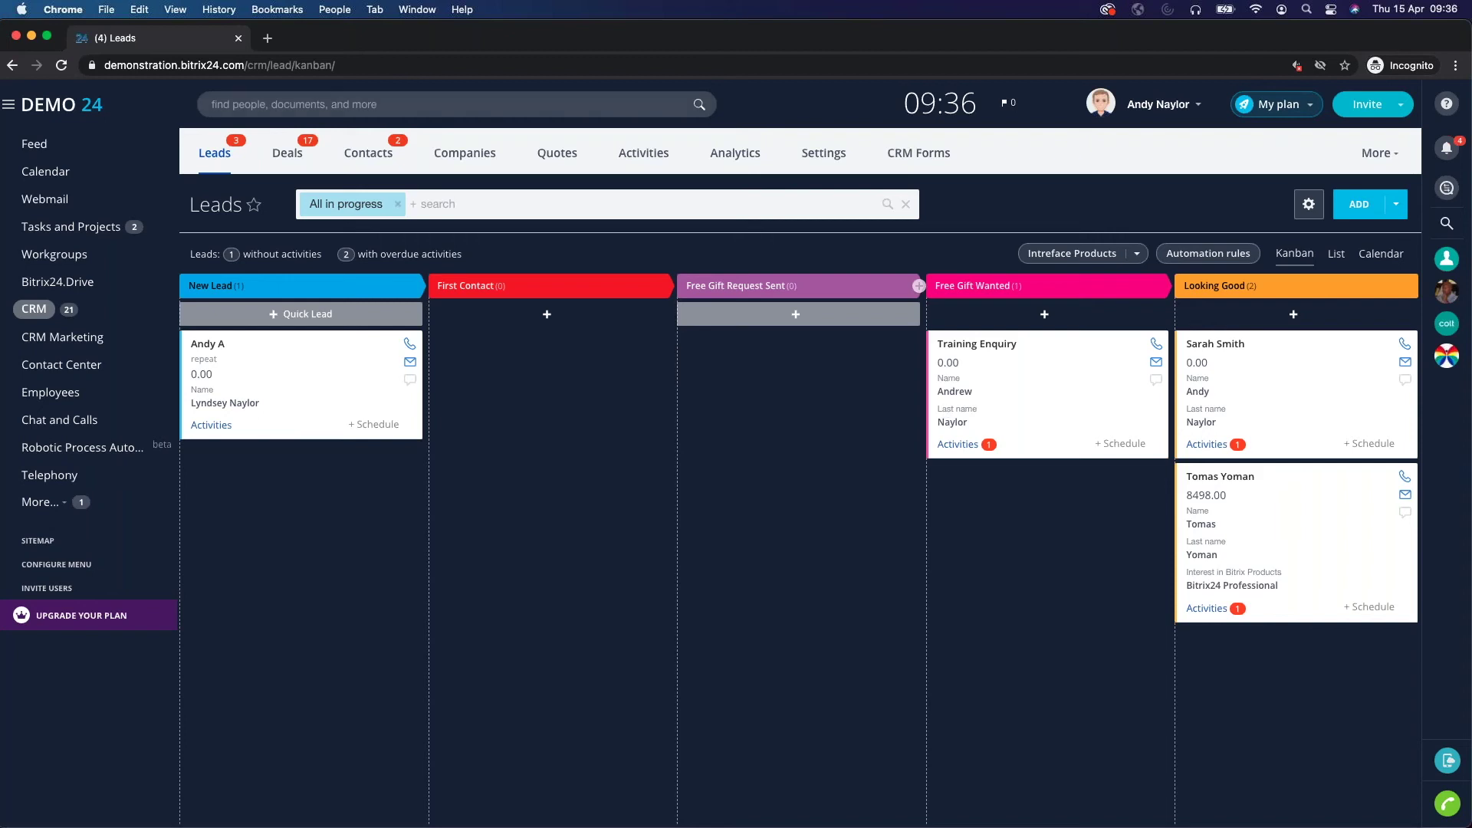
# Open the Training Enquiry lead and check which automation rules have now run.
pyautogui.click(993, 351)
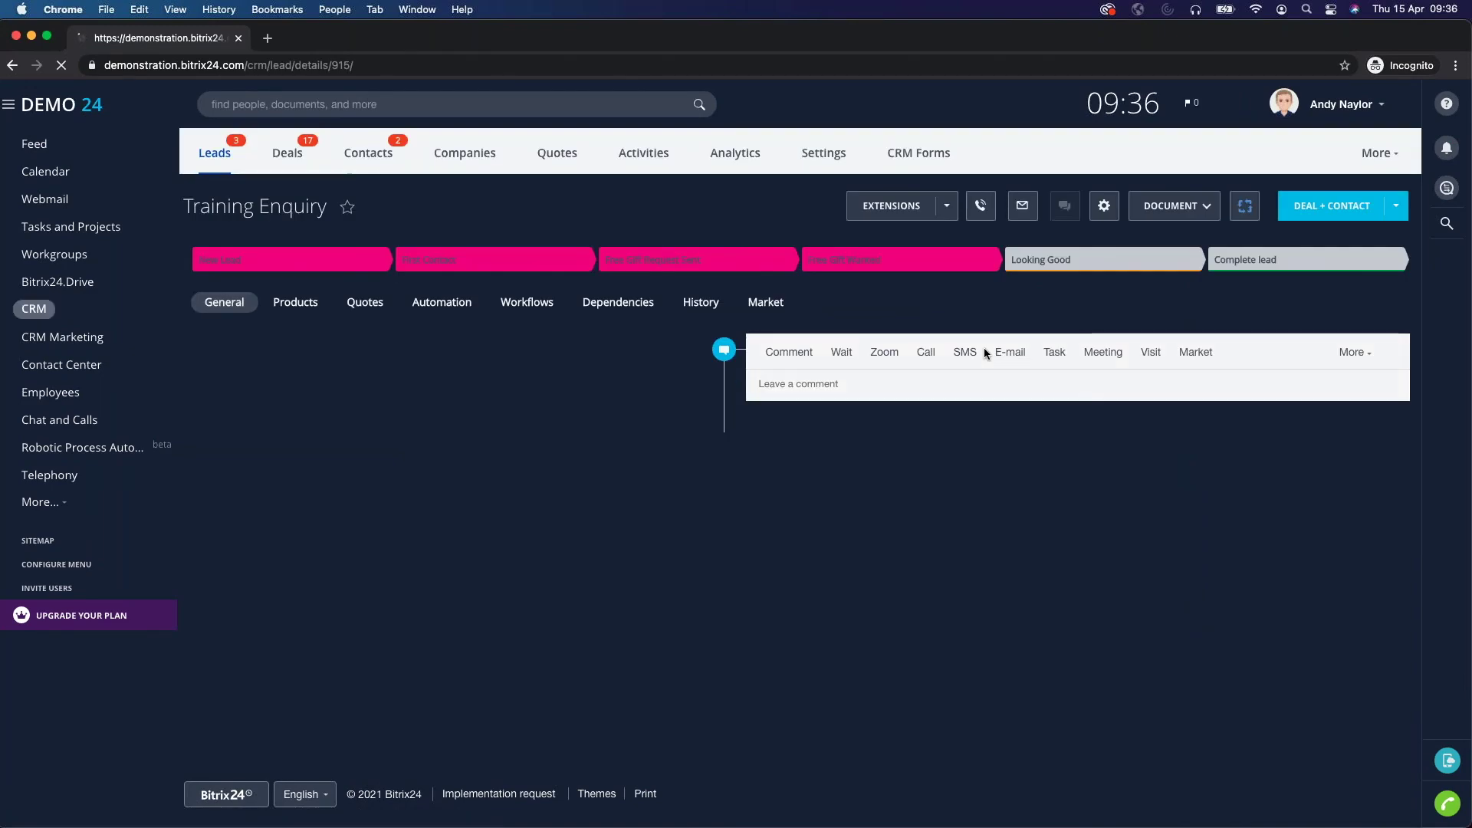
pyautogui.scroll(-1, 561, 446)
pyautogui.scroll(-4, 561, 446)
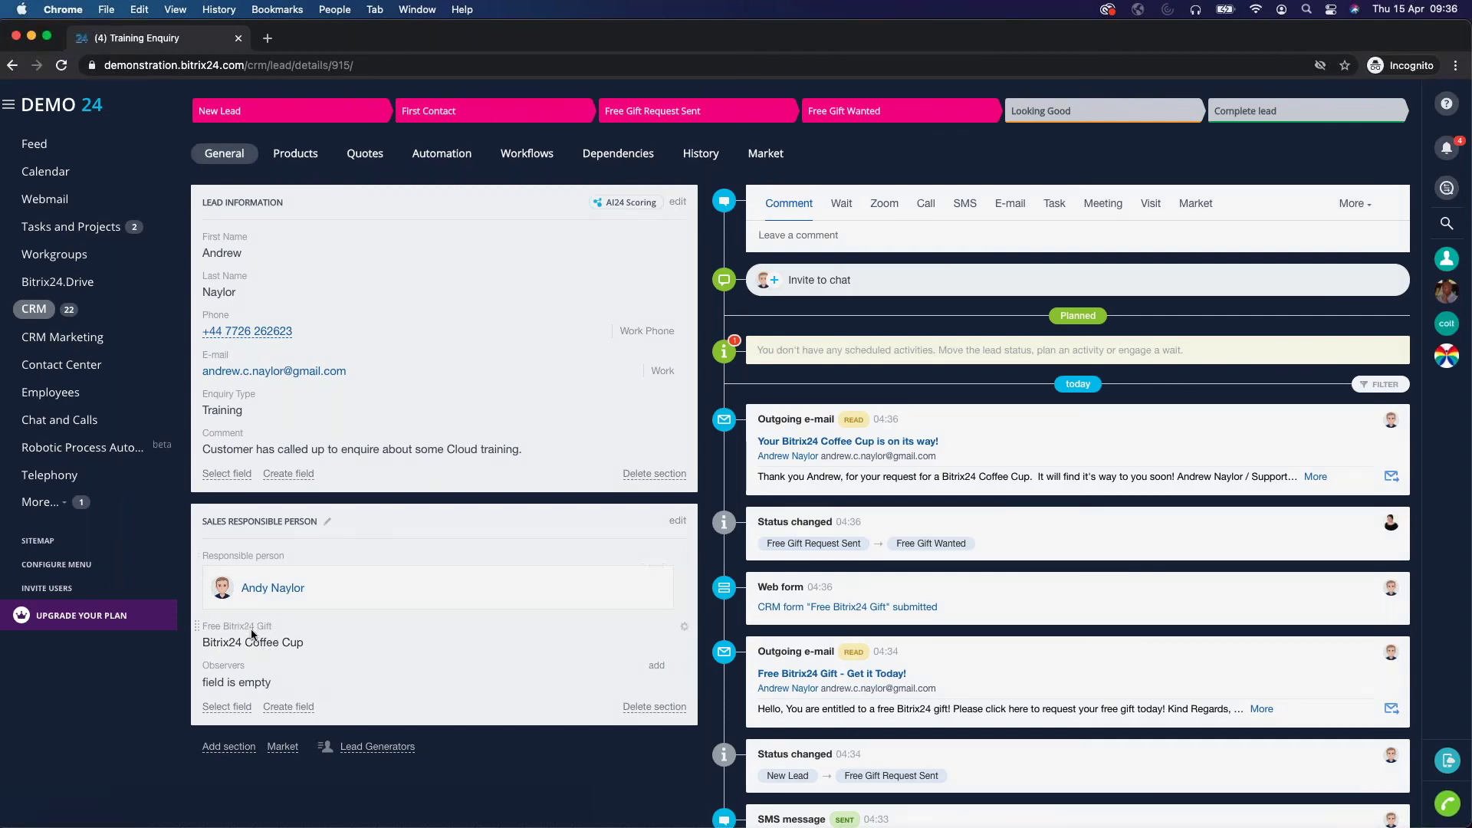
pyautogui.scroll(1, 437, 587)
pyautogui.click(442, 181)
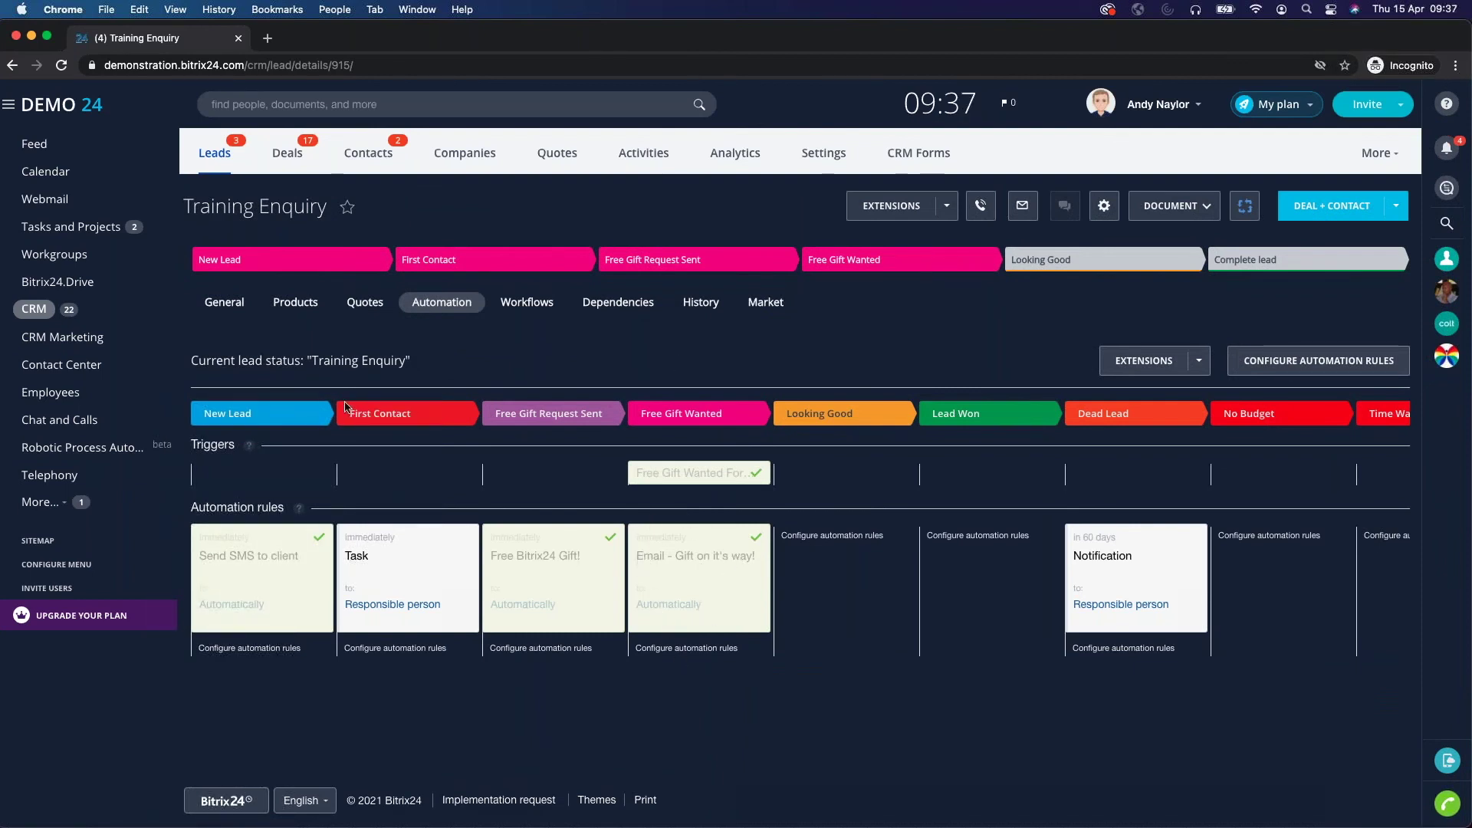
# Review the Coffee Cup confirmation e-mail in the lead's timeline, then return to the Gmail tab.
pyautogui.click(222, 303)
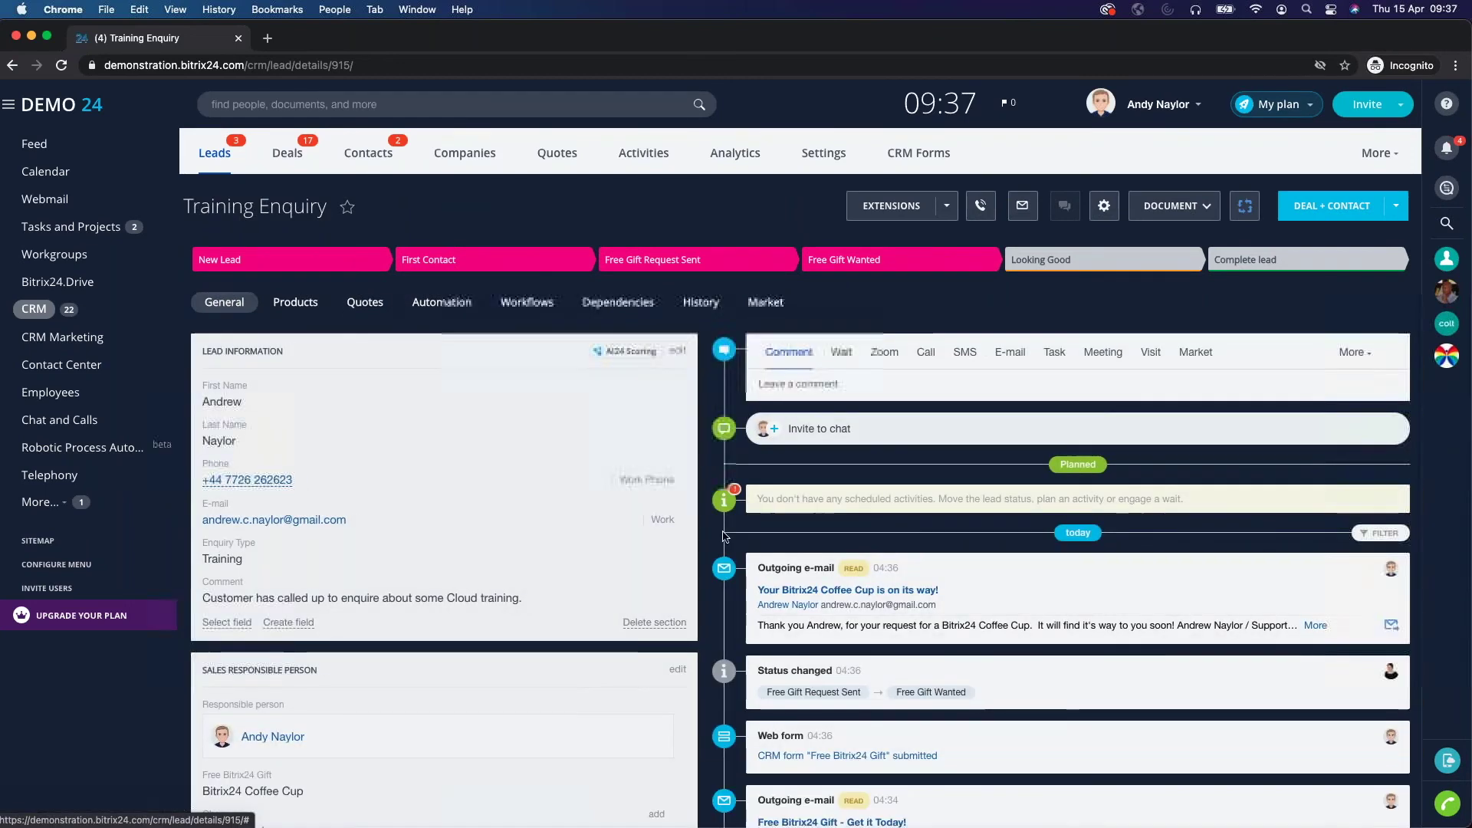
pyautogui.scroll(-1, 222, 303)
pyautogui.scroll(-3, 833, 516)
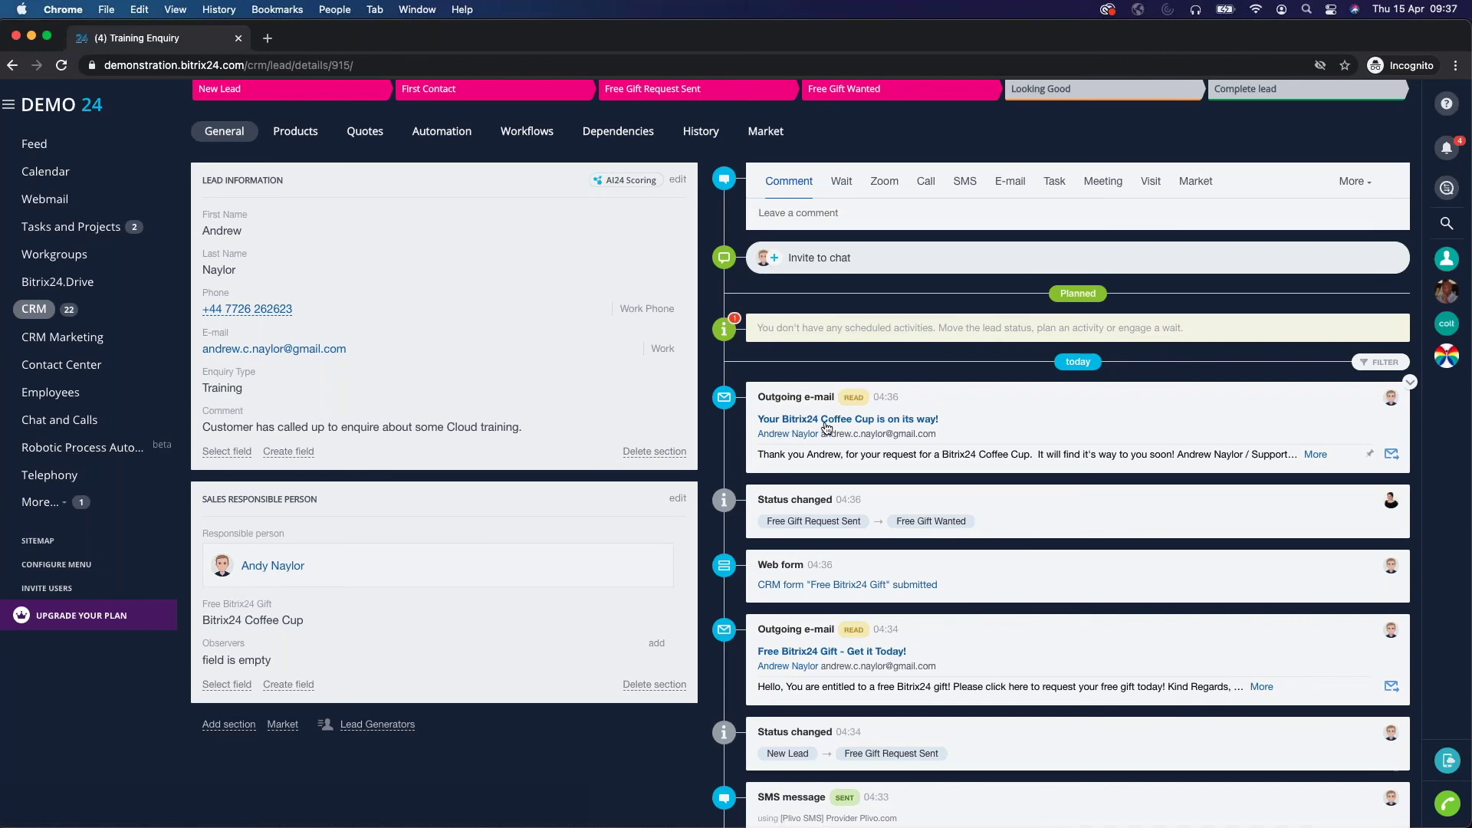
pyautogui.click(901, 424)
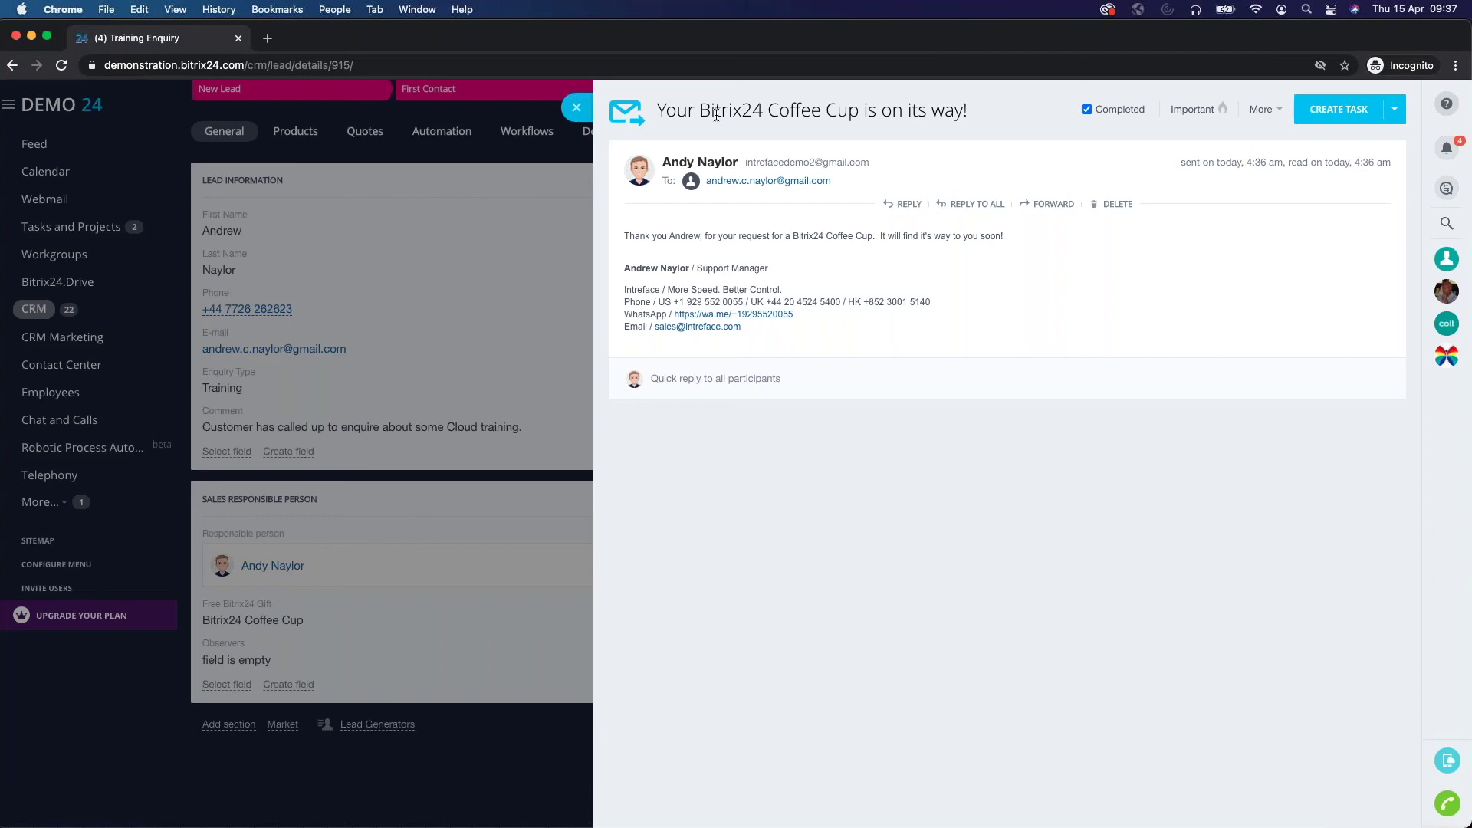
pyautogui.click(576, 107)
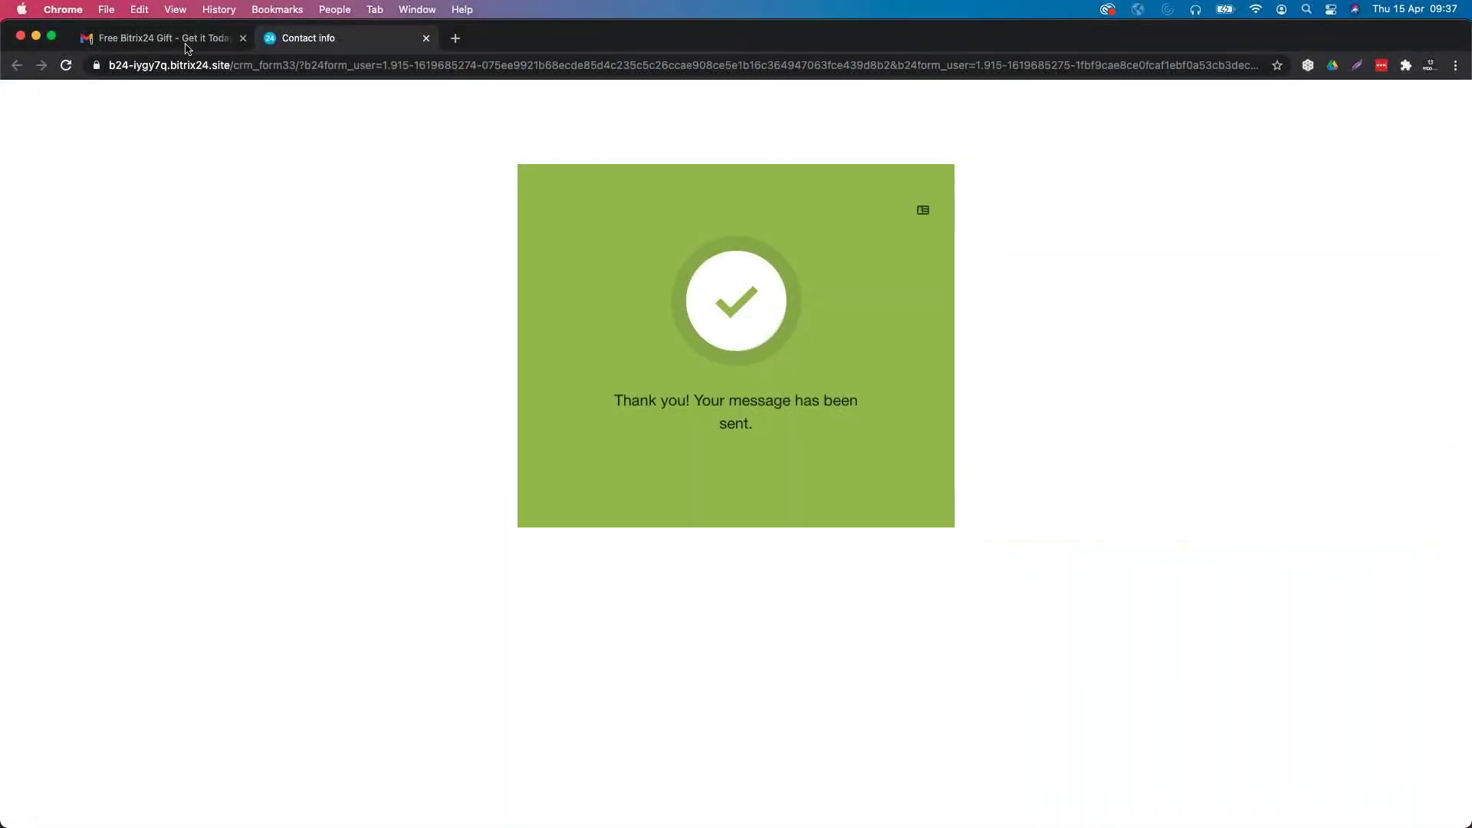
pyautogui.click(672, 38)
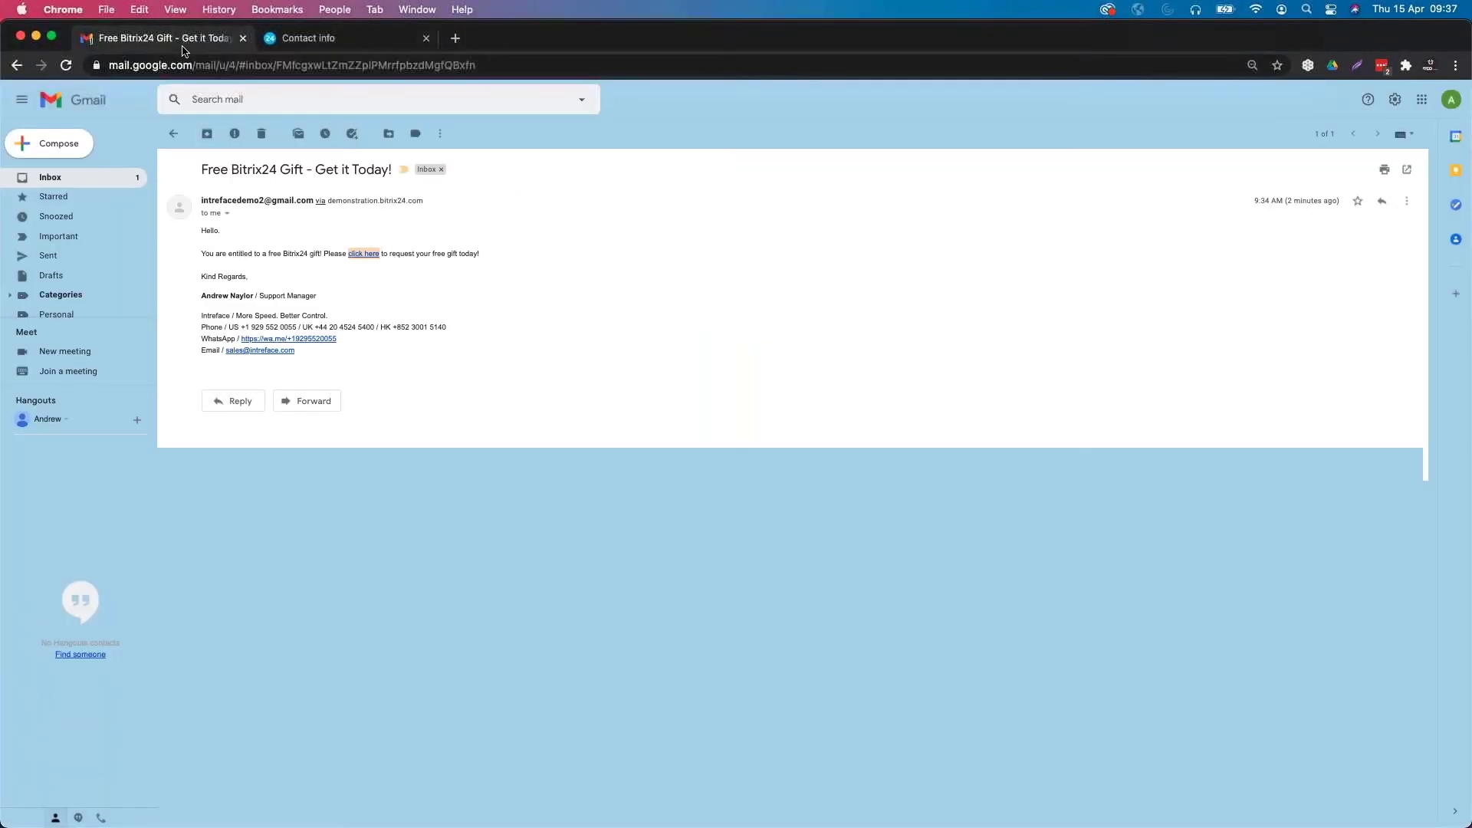
# Read the 'Your Bitrix24 Coffee Cup is on its way!' e-mail, then reopen the Bitrix24 Leads page.
pyautogui.click(70, 179)
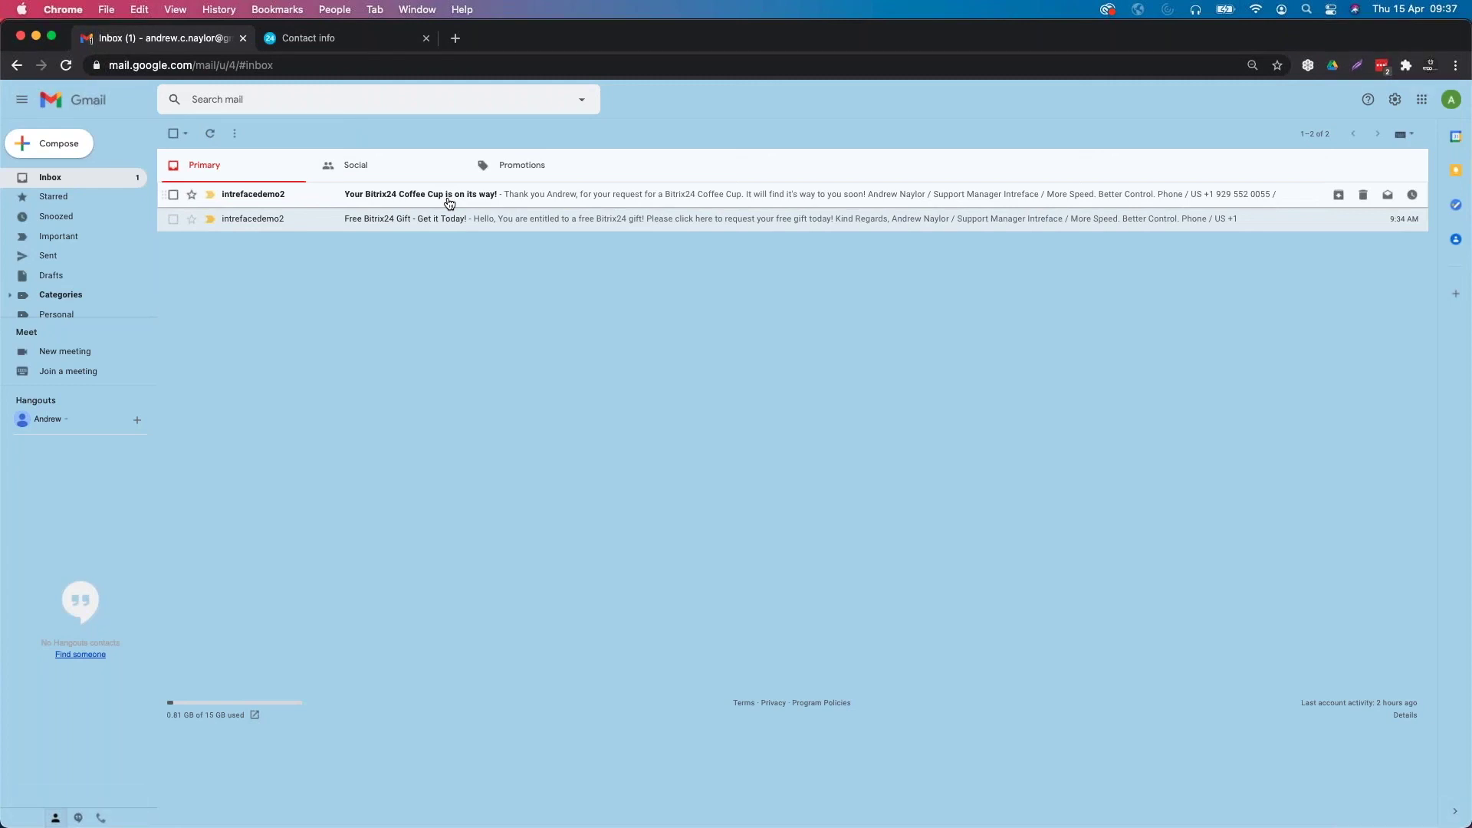
pyautogui.click(455, 204)
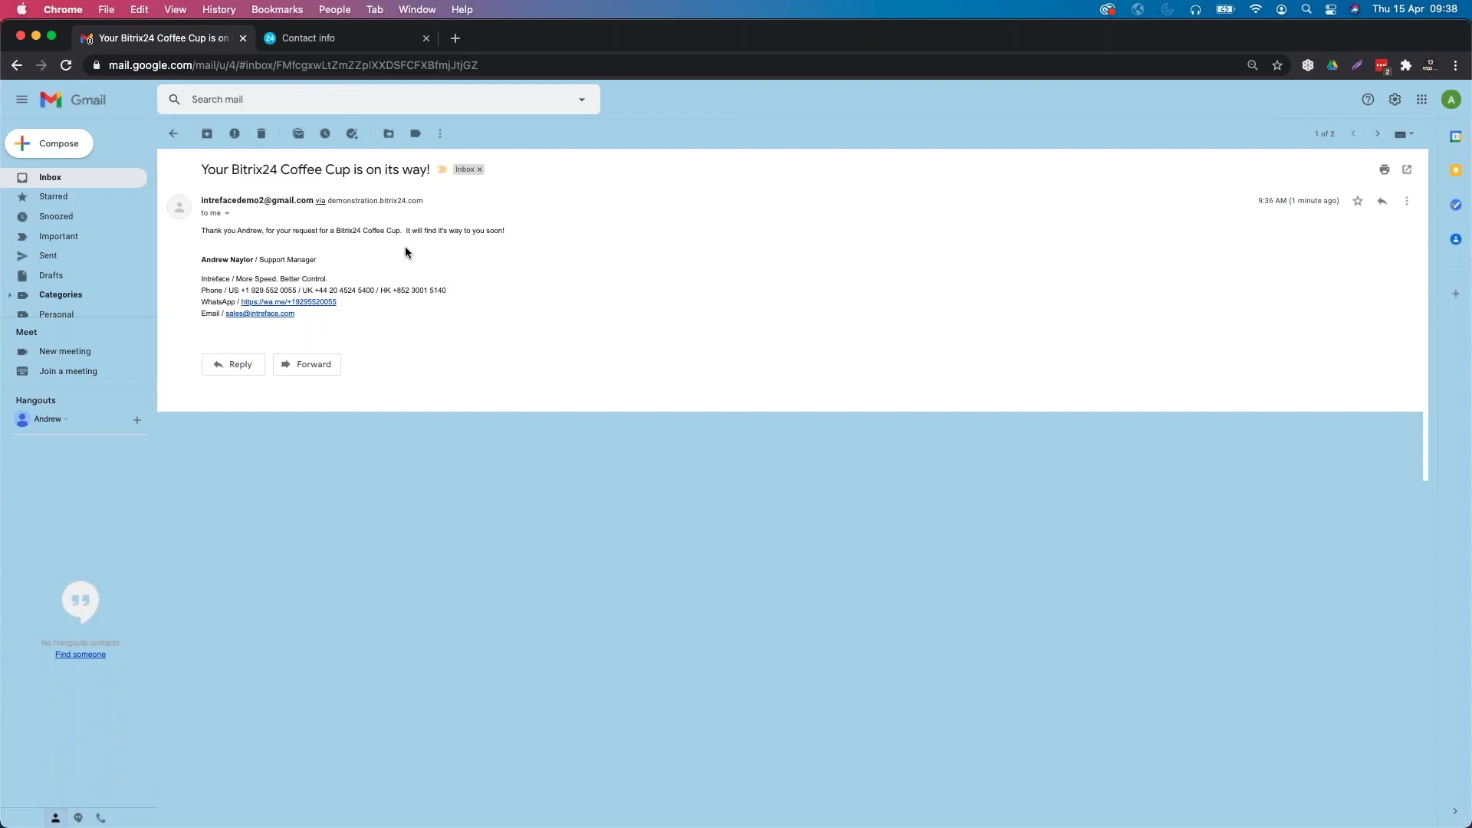
pyautogui.hotkey('ctrl', 'Left')
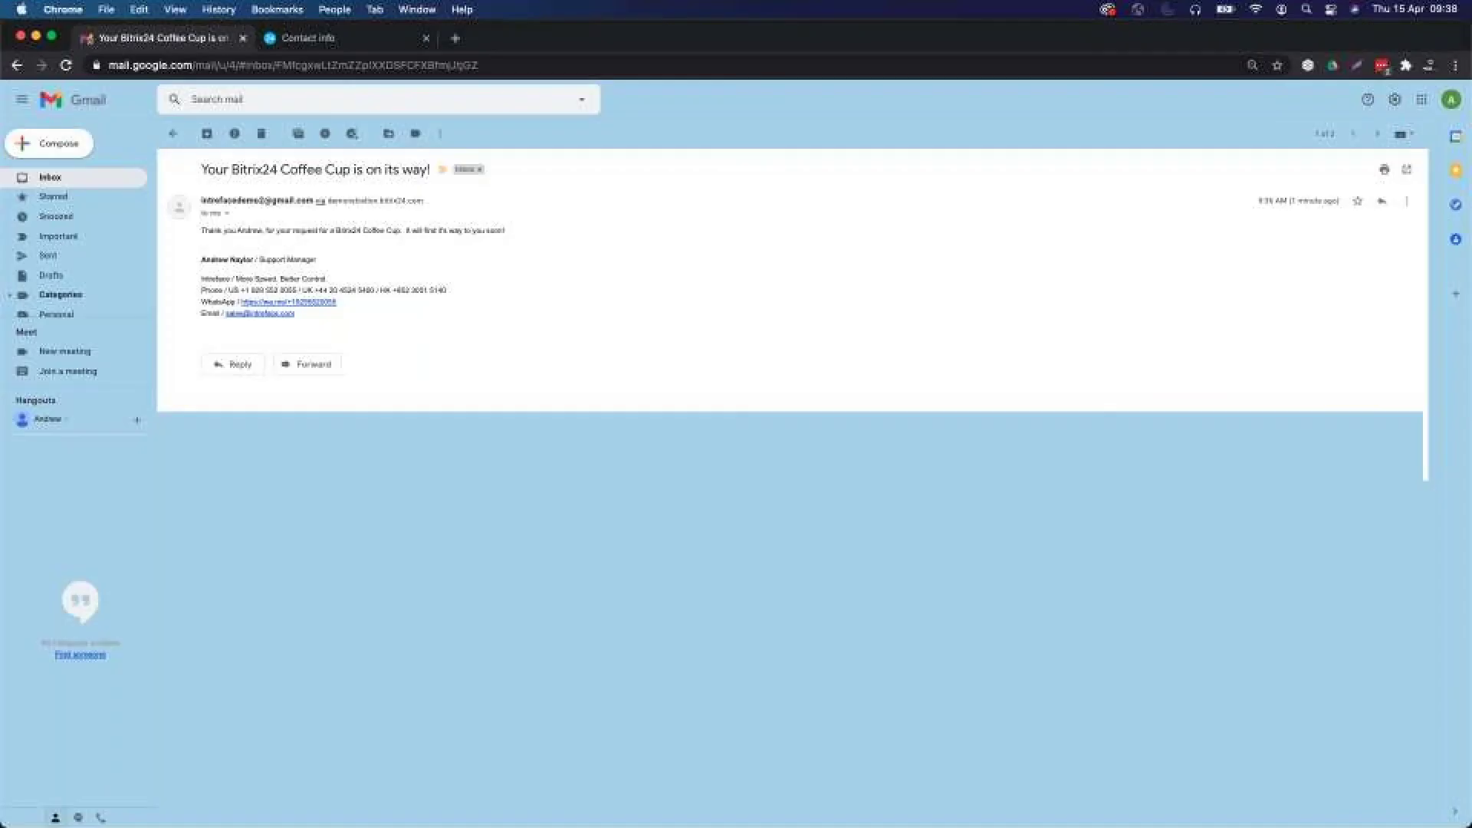
pyautogui.hotkey('ctrl', 'Left')
pyautogui.click(224, 107)
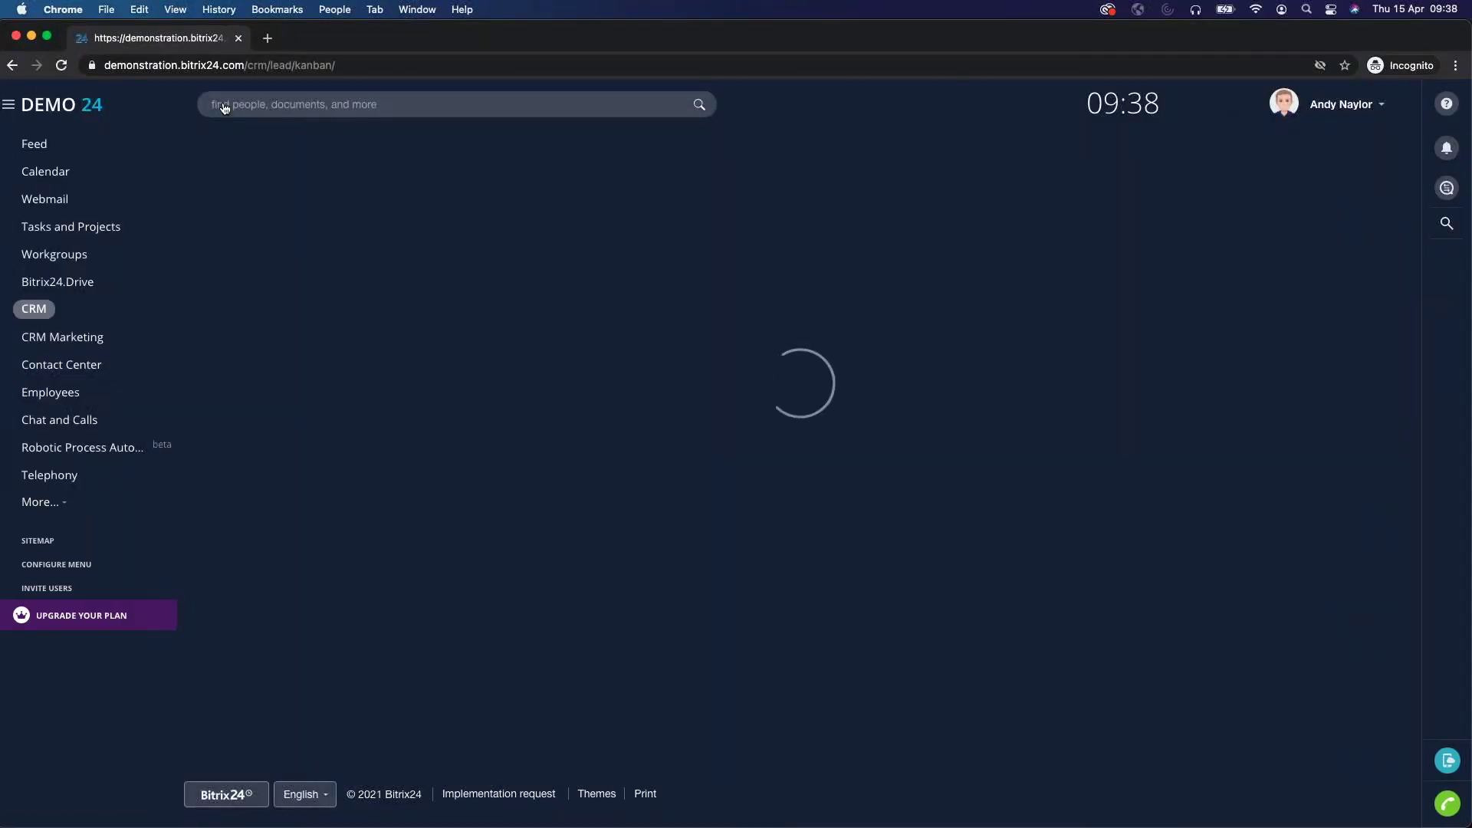